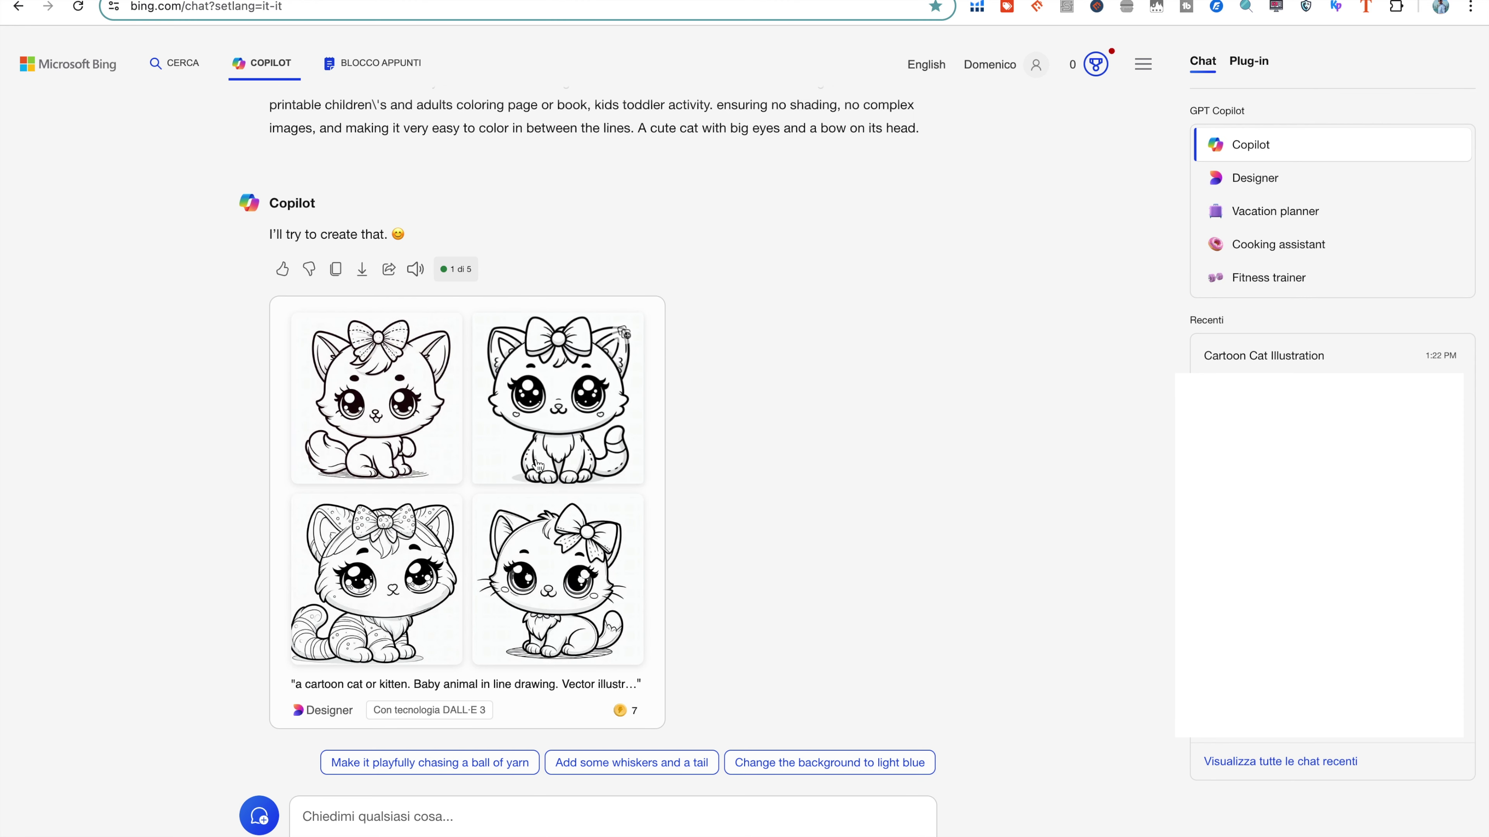
Copy the full prompt of the first bow-wearing cat image and paste it over the existing source text in Google Translate
left_click(415, 418)
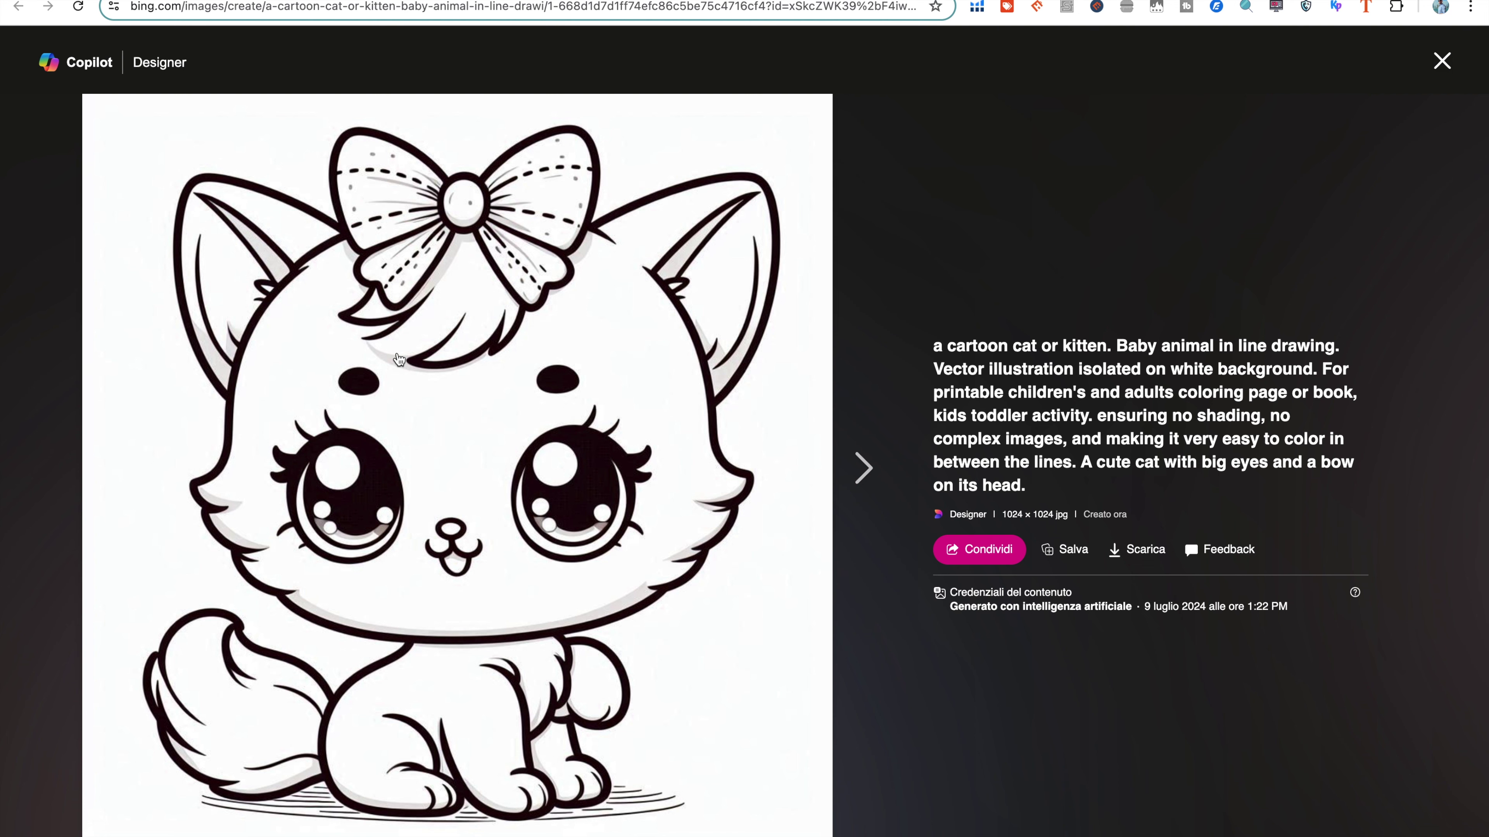
triple_click(937, 348)
key("ctrl+c")
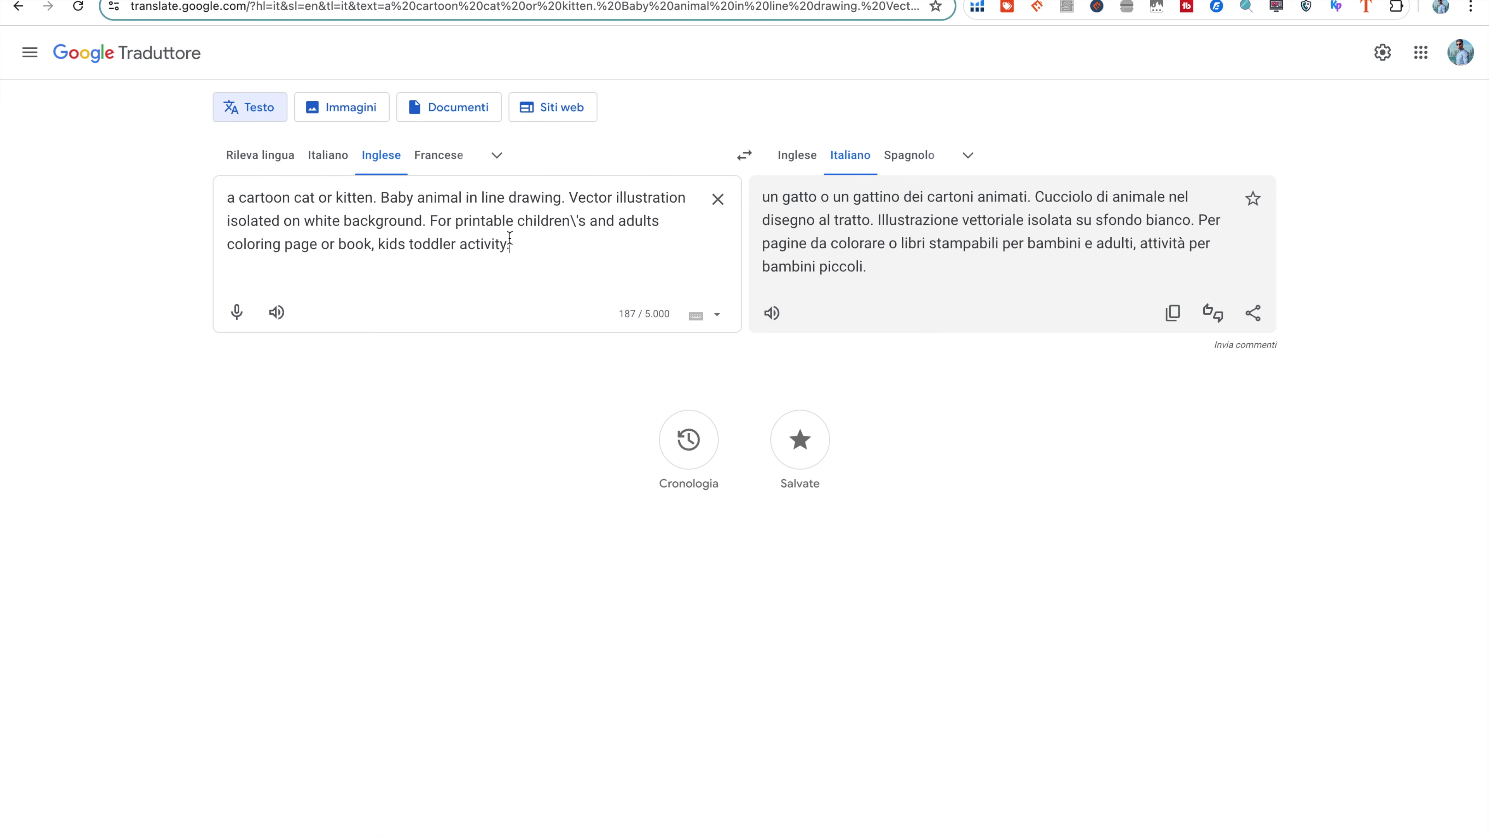
left_click_drag(510, 239, 21, 186)
key("ctrl+v")
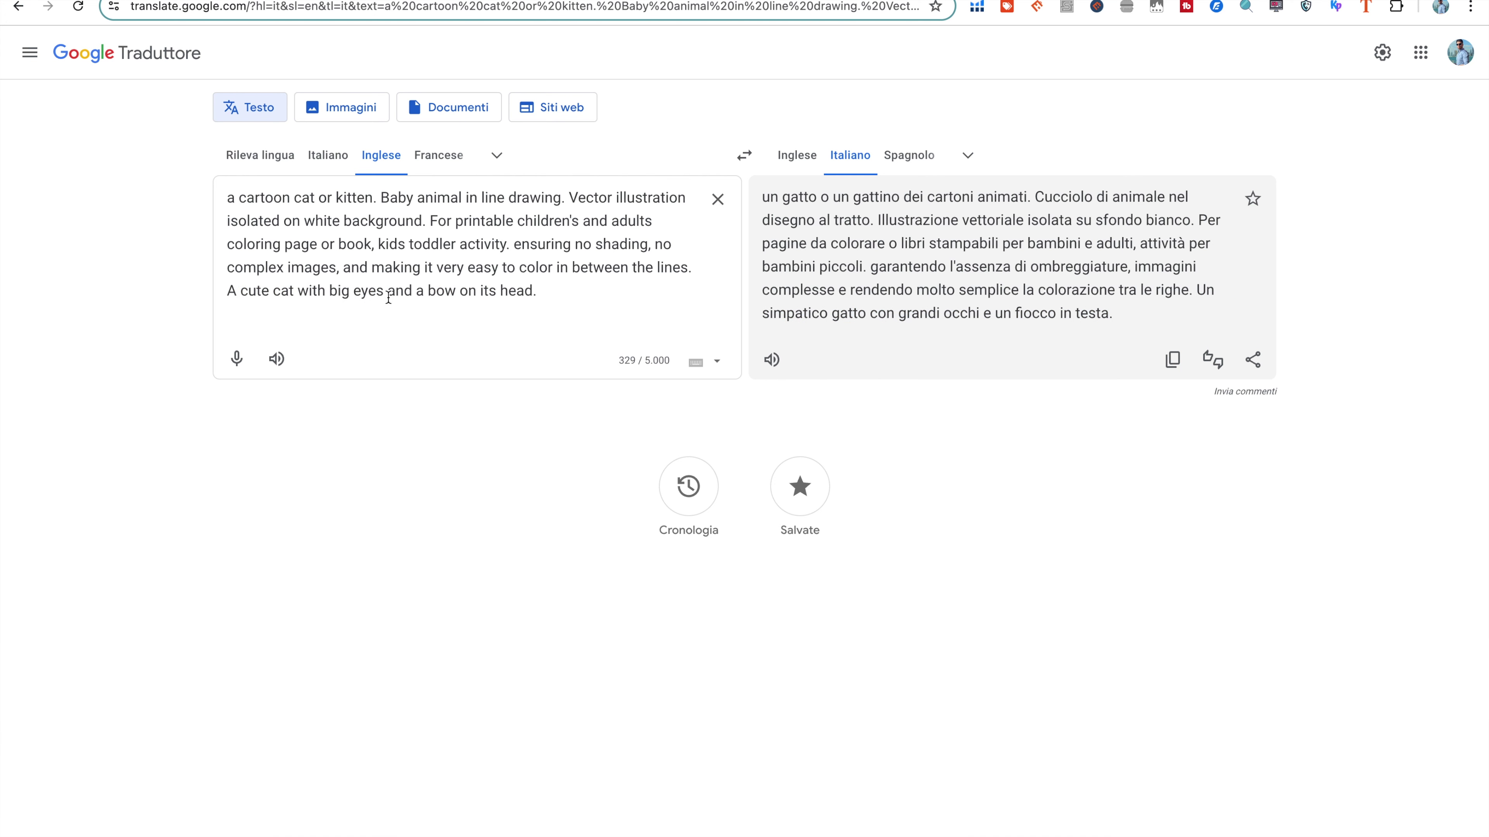
Change the end of the prompt's last sentence from a bow on its head to "a fish on its mouth"
double_click(443, 292)
type("fish")
double_click(510, 291)
type("mouth")
Copy the edited fish prompt into the Copilot chat and submit it to generate cat images
key("ctrl+a")
key("ctrl+c")
key("ctrl+Tab")
key("ctrl+v")
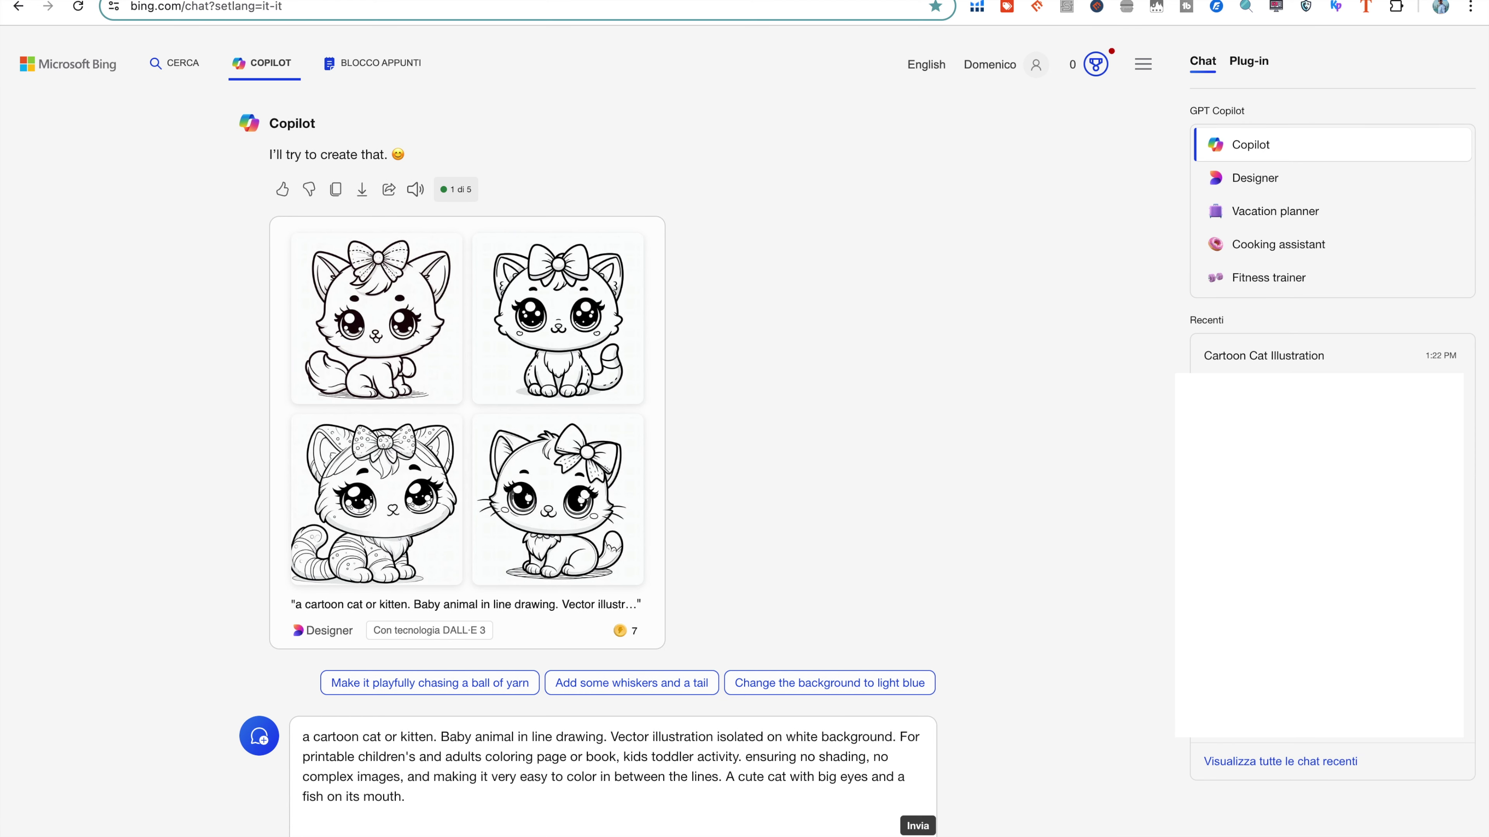
key("Return")
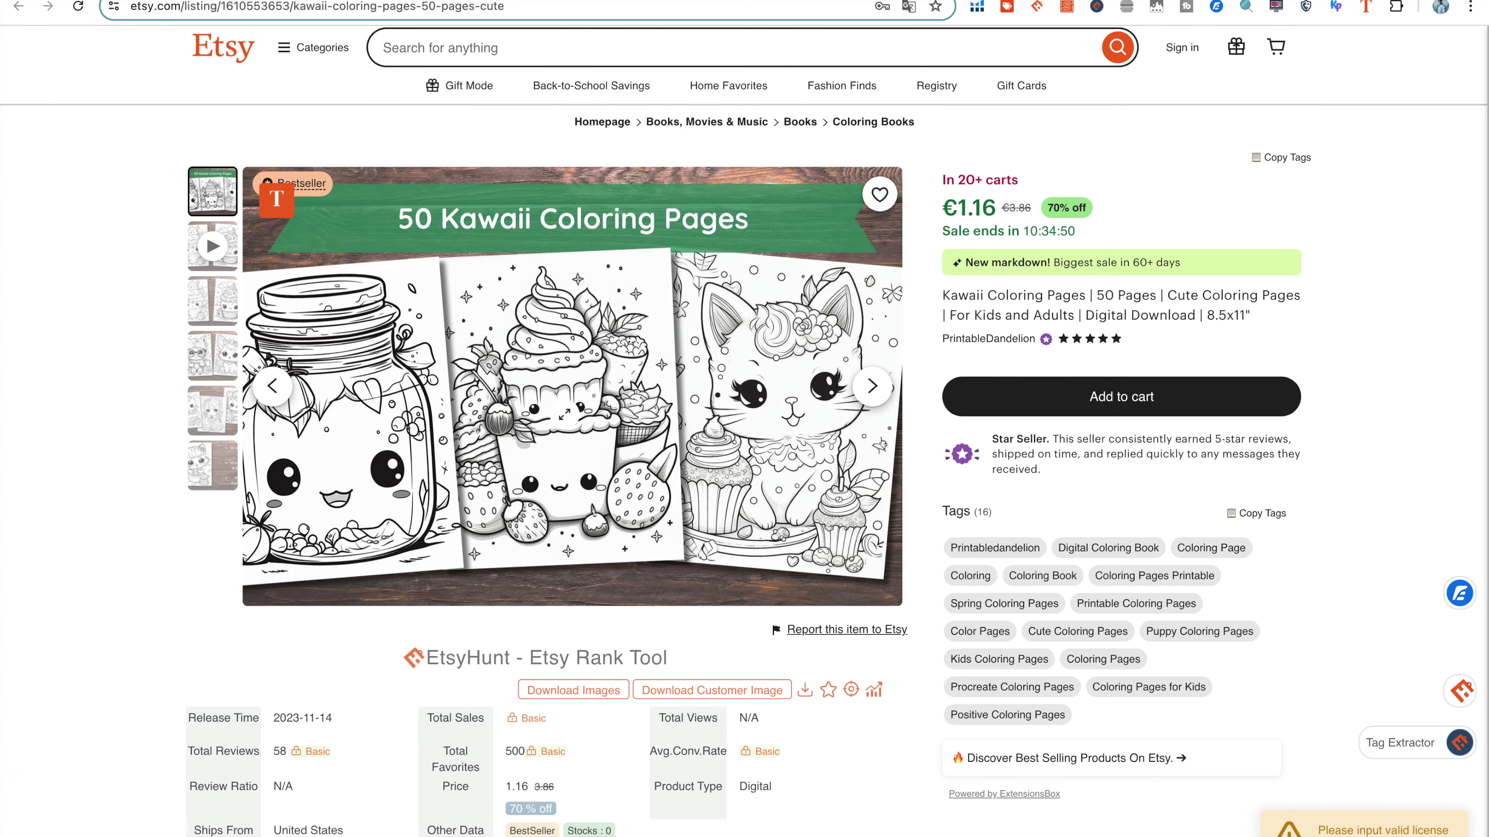
Look through the photos of the Kawaii Coloring Pages listing on Etsy to examine the style of the pages
left_click(224, 290)
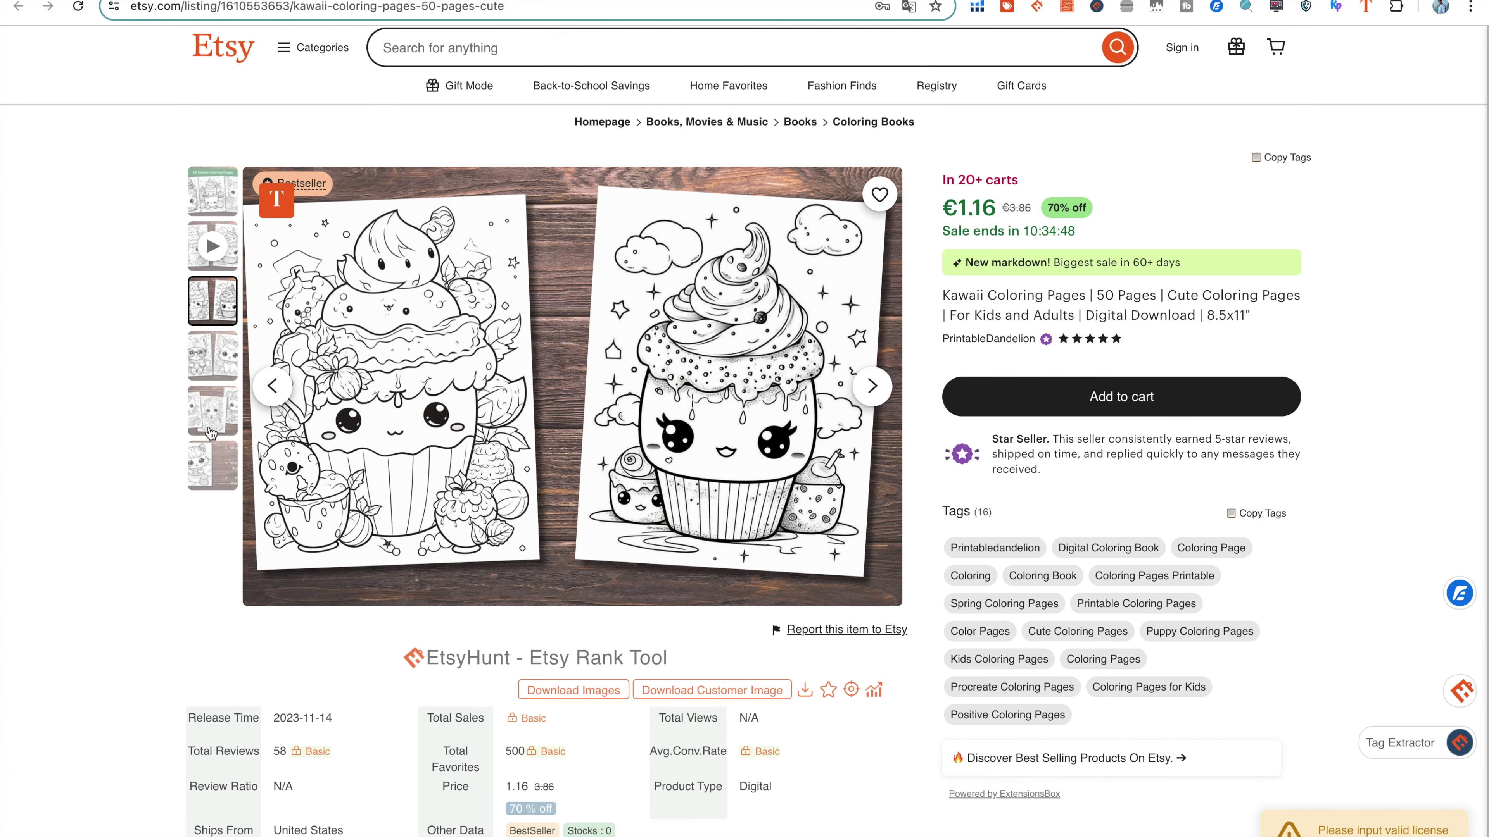
left_click(215, 354)
left_click(218, 409)
left_click(212, 464)
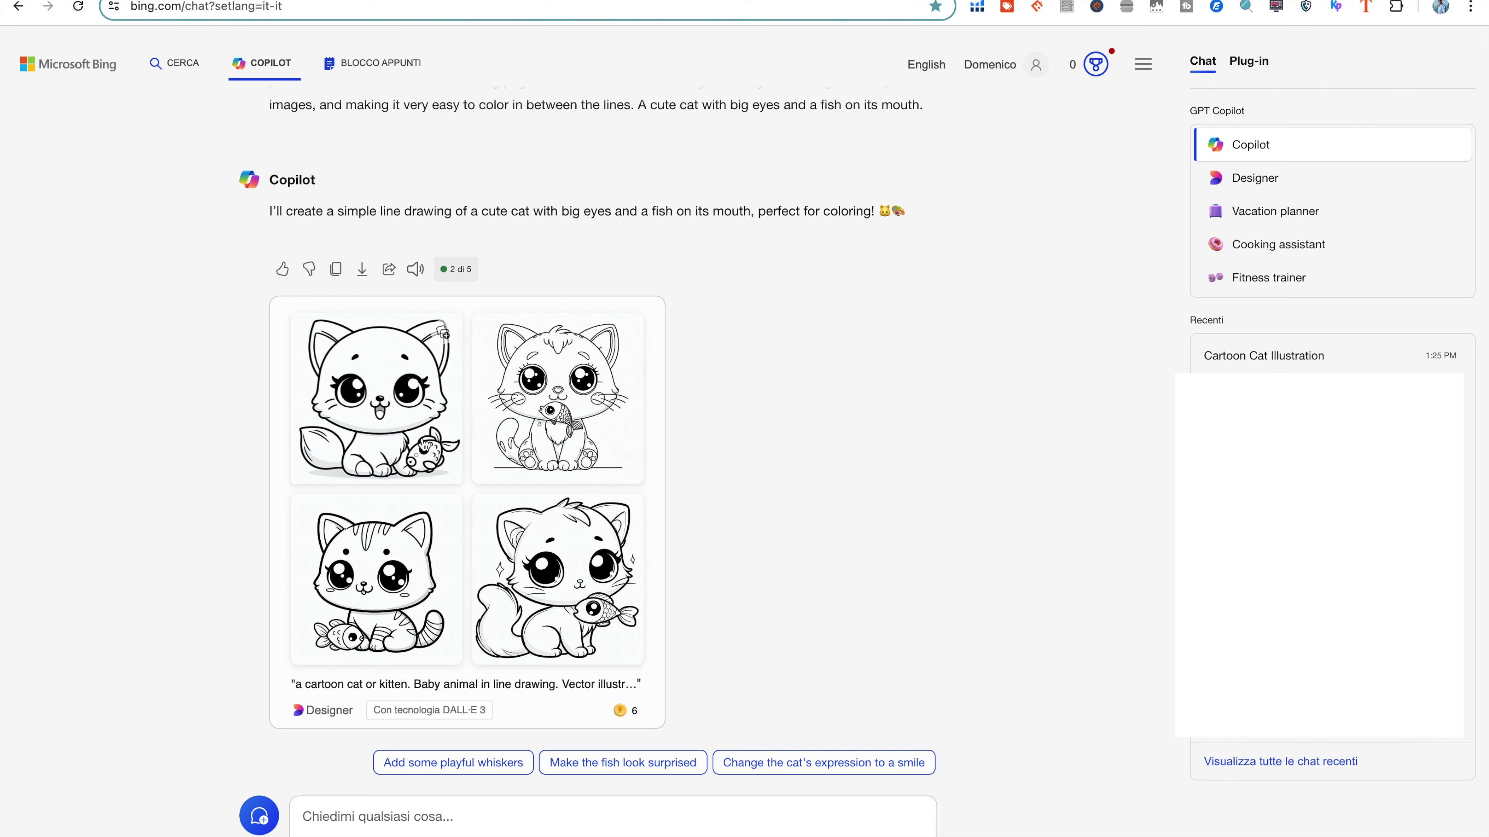
View the generated striped cat with the fish at full size in Copilot, close it and review the earlier chat results
left_click(380, 594)
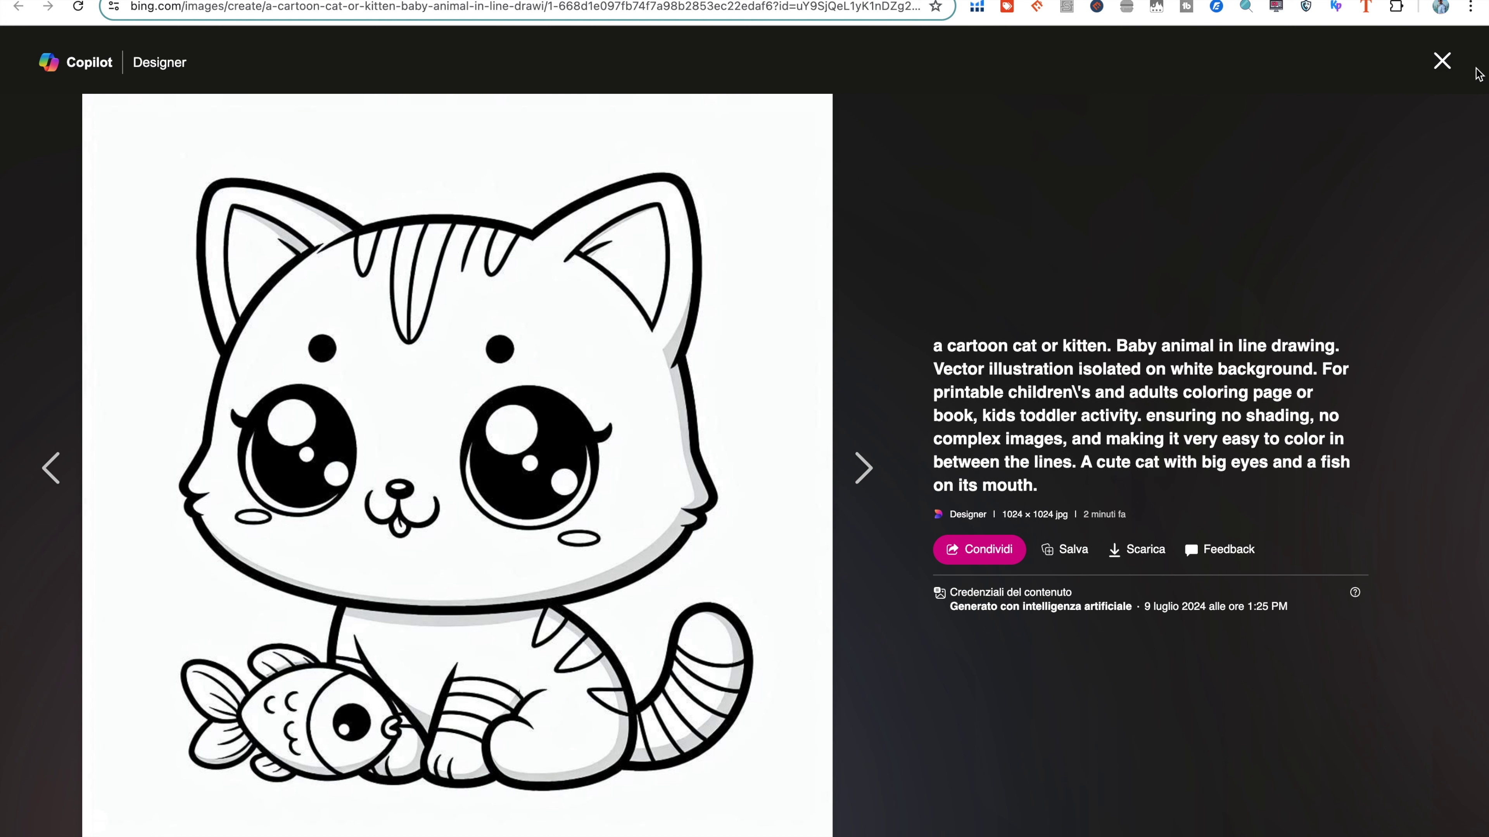
left_click(1441, 60)
scroll(603, 377, "up", 8)
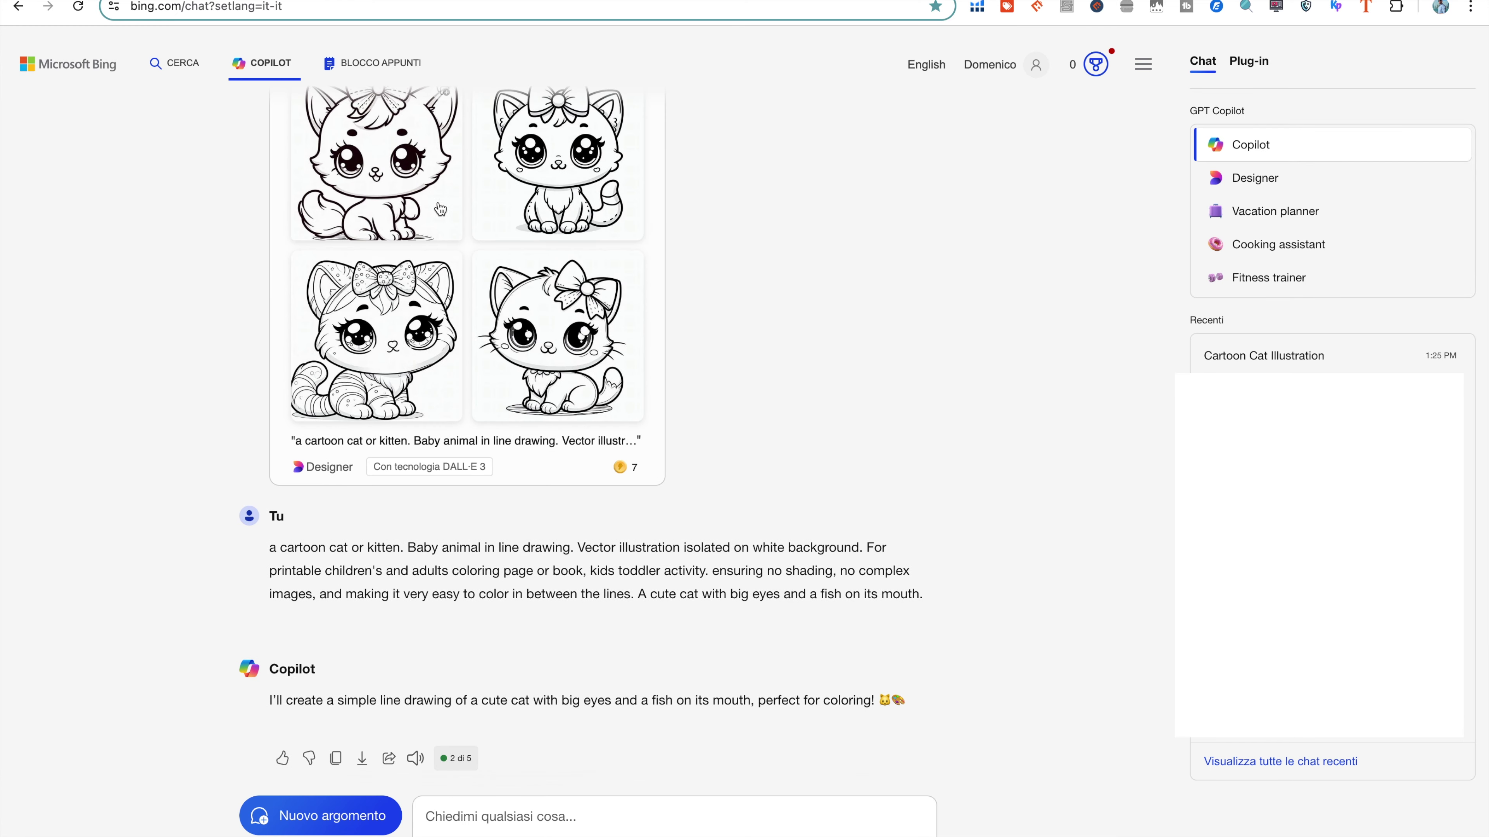
scroll(326, 363, "up", 3)
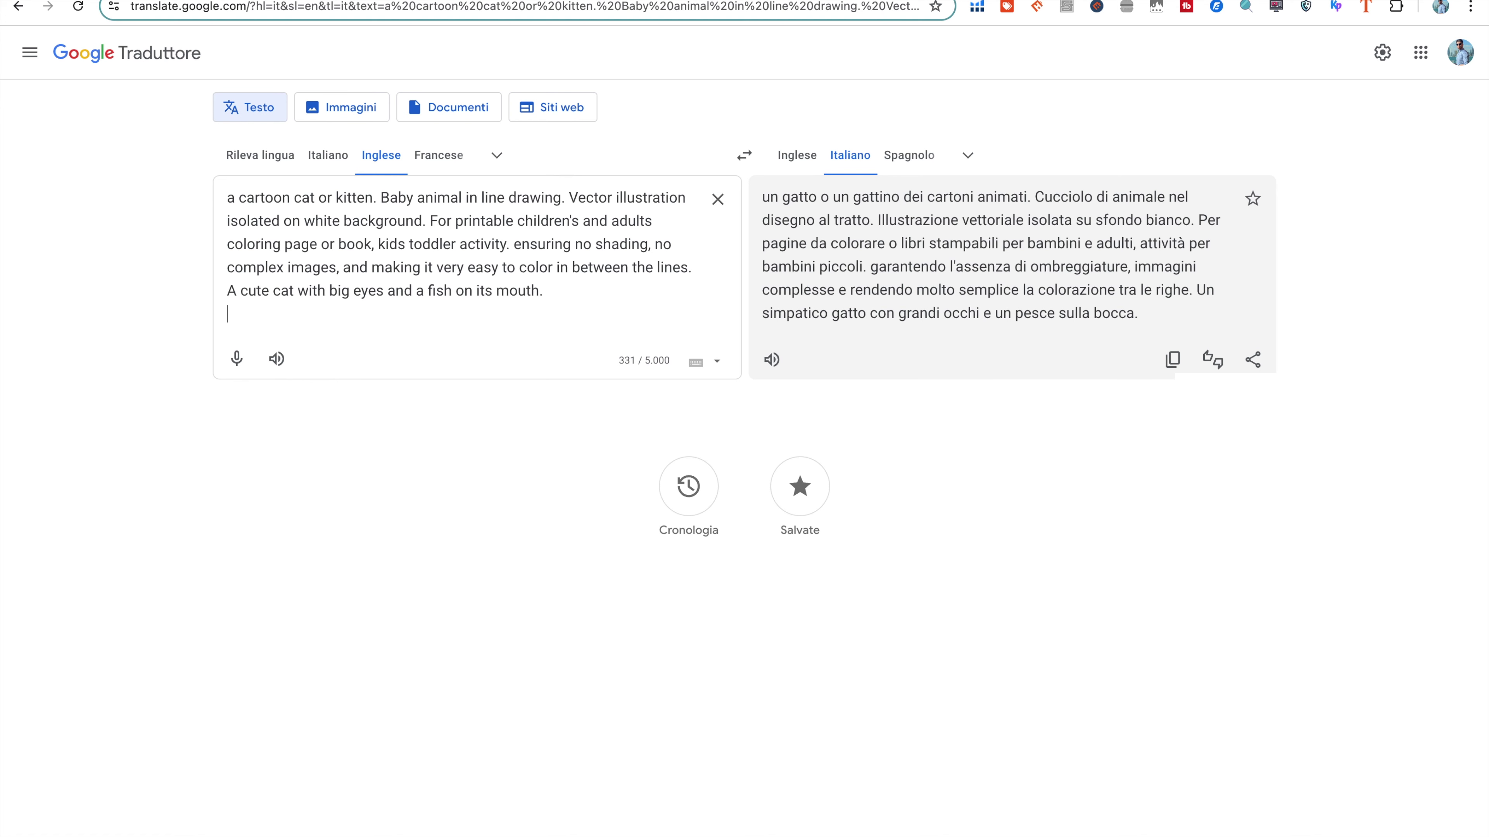
Copy the original bow prompt from the Copilot chat and paste it over the source text in Google Translate
left_click(587, 1)
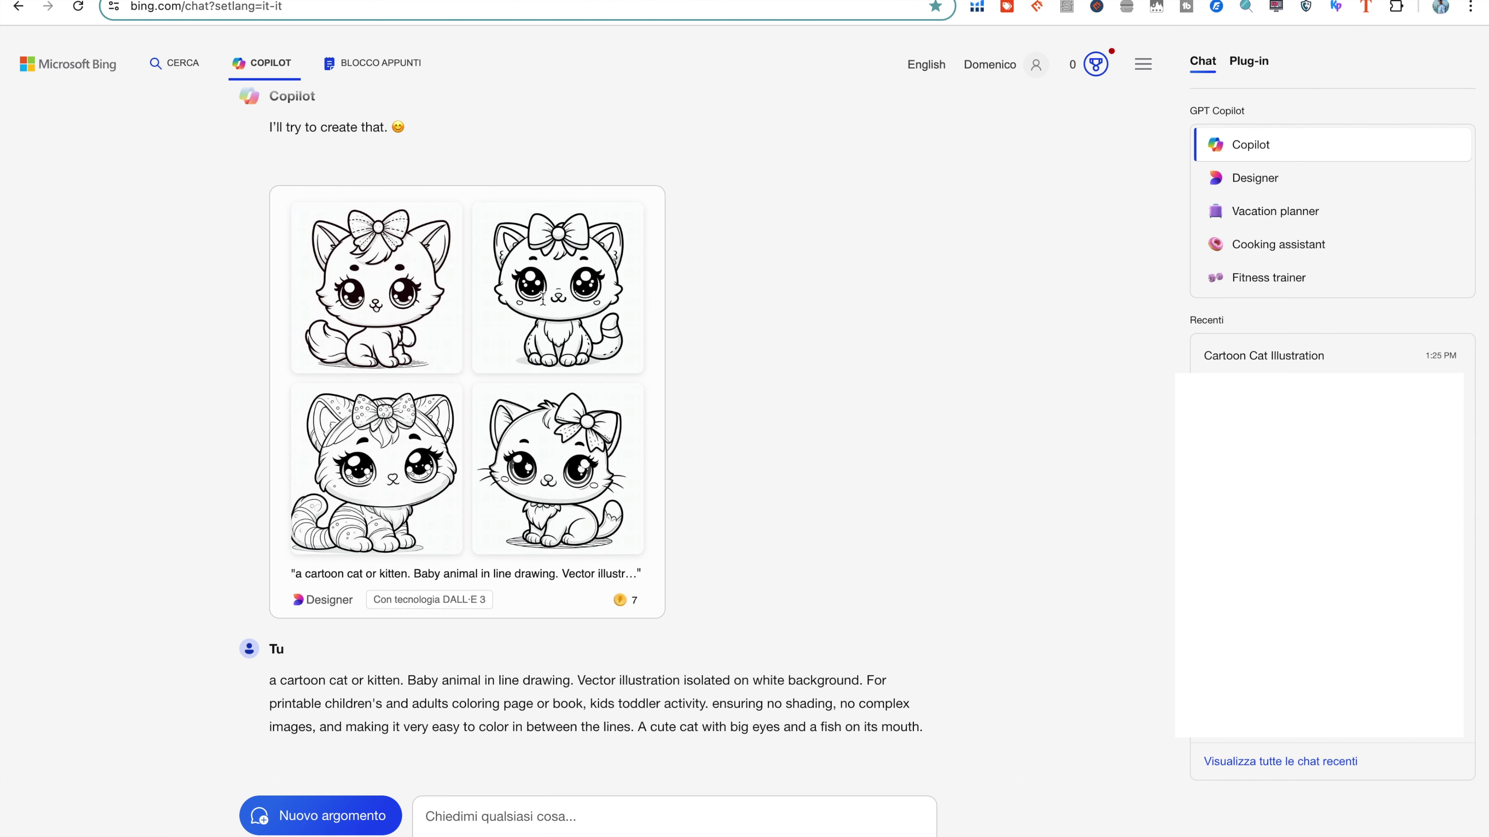
left_click_drag(275, 176, 867, 245)
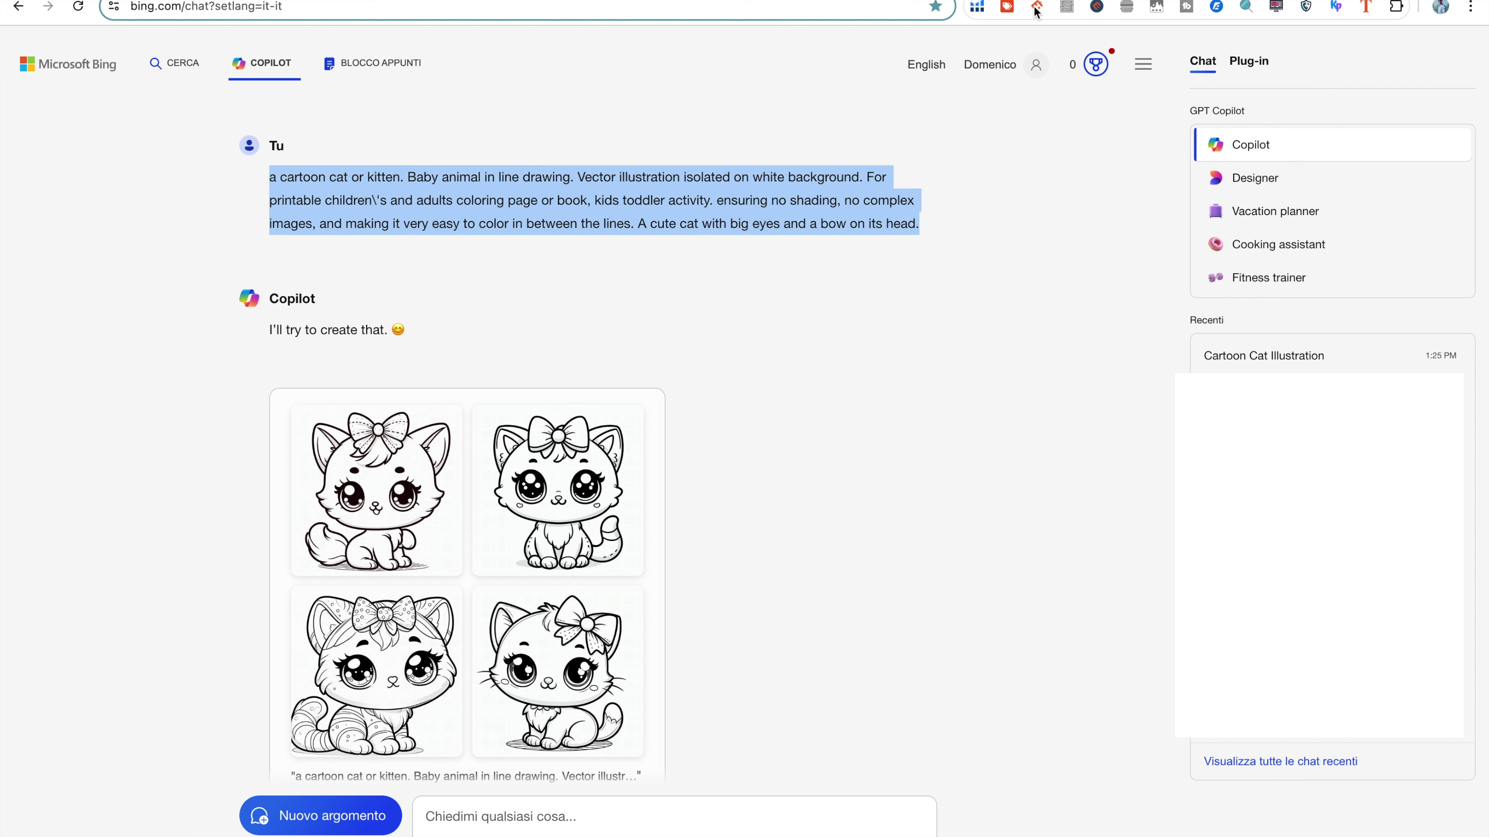
left_click(703, 1)
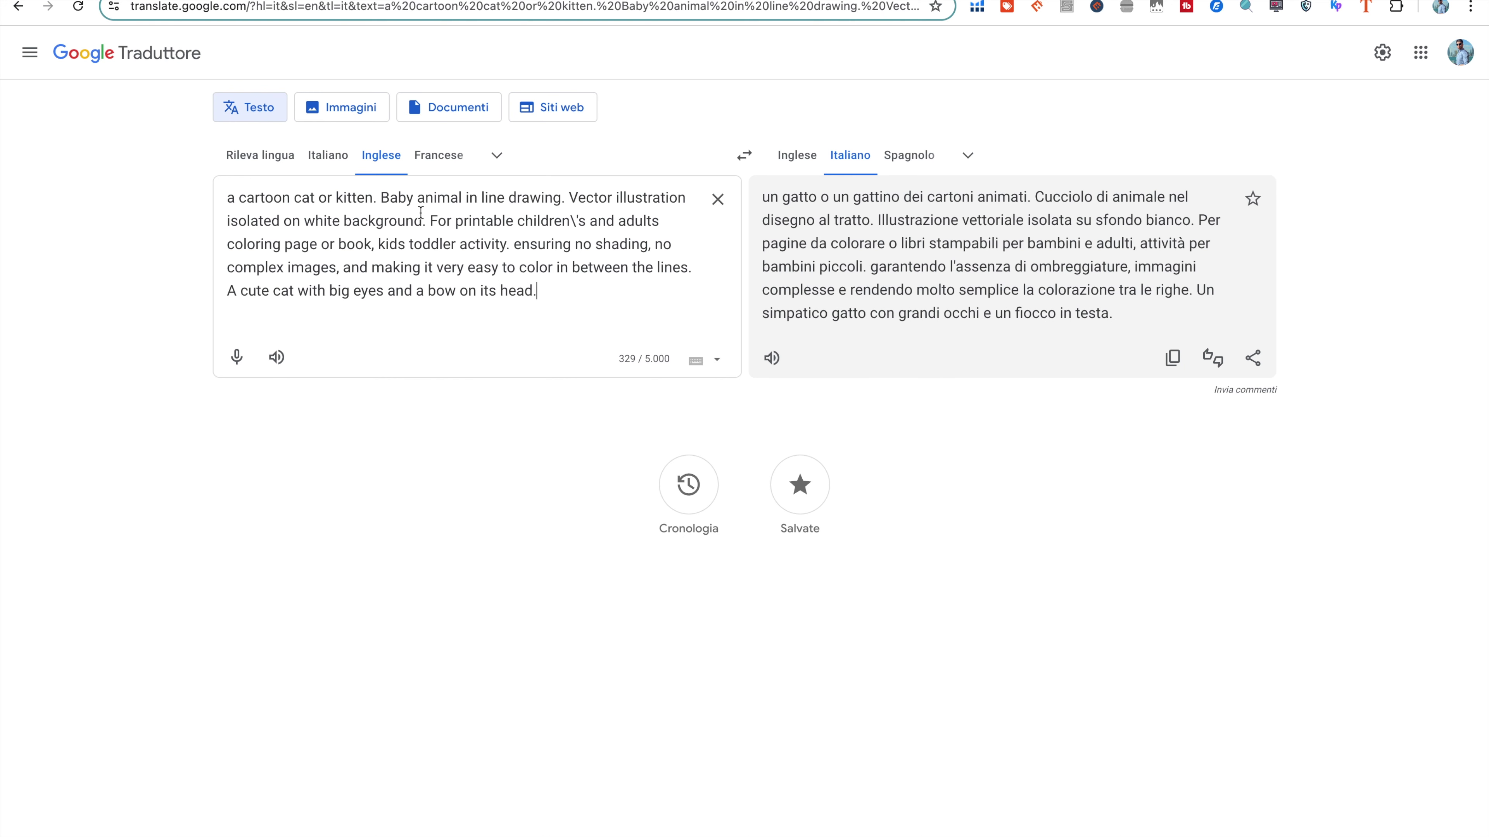
Replace "cat or kitten" in the prompt's first sentence with "elephan"
double_click(306, 199)
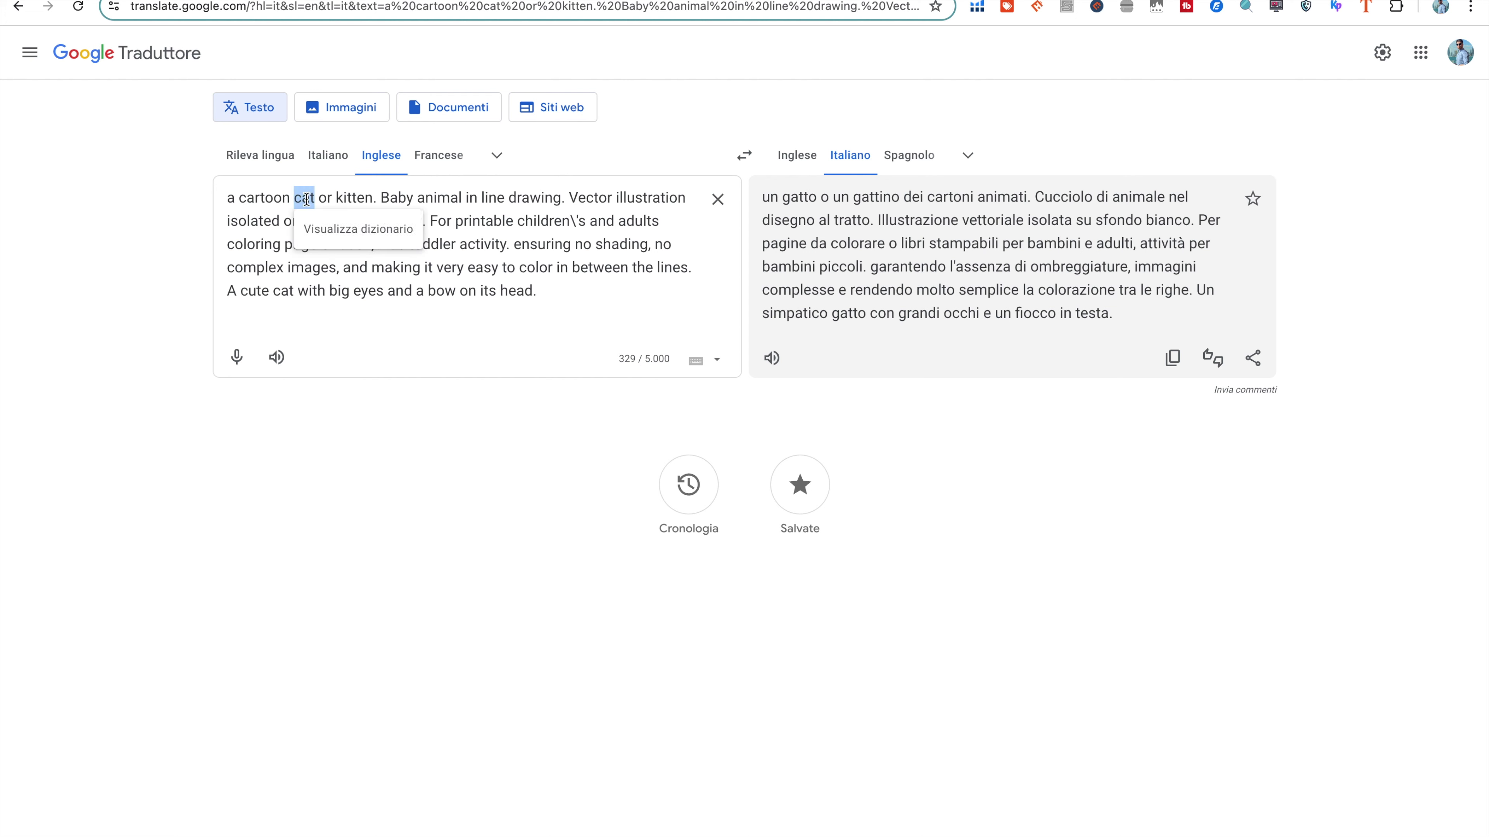
type("elephan")
double_click(384, 199)
key("BackSpace")
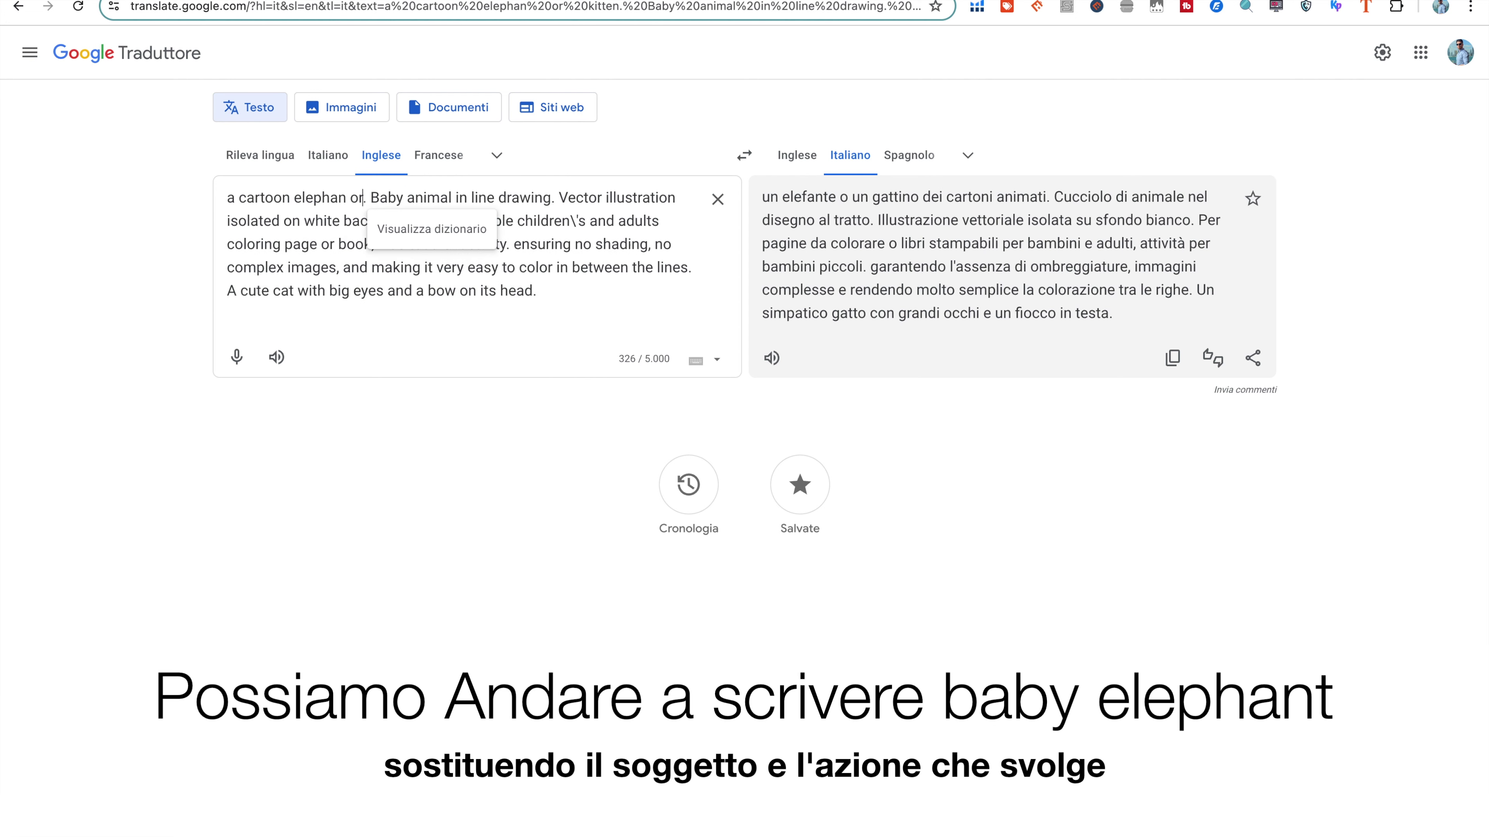
key("BackSpace")
key("BackSpace")
key("BackSpace")
key("BackSpace")
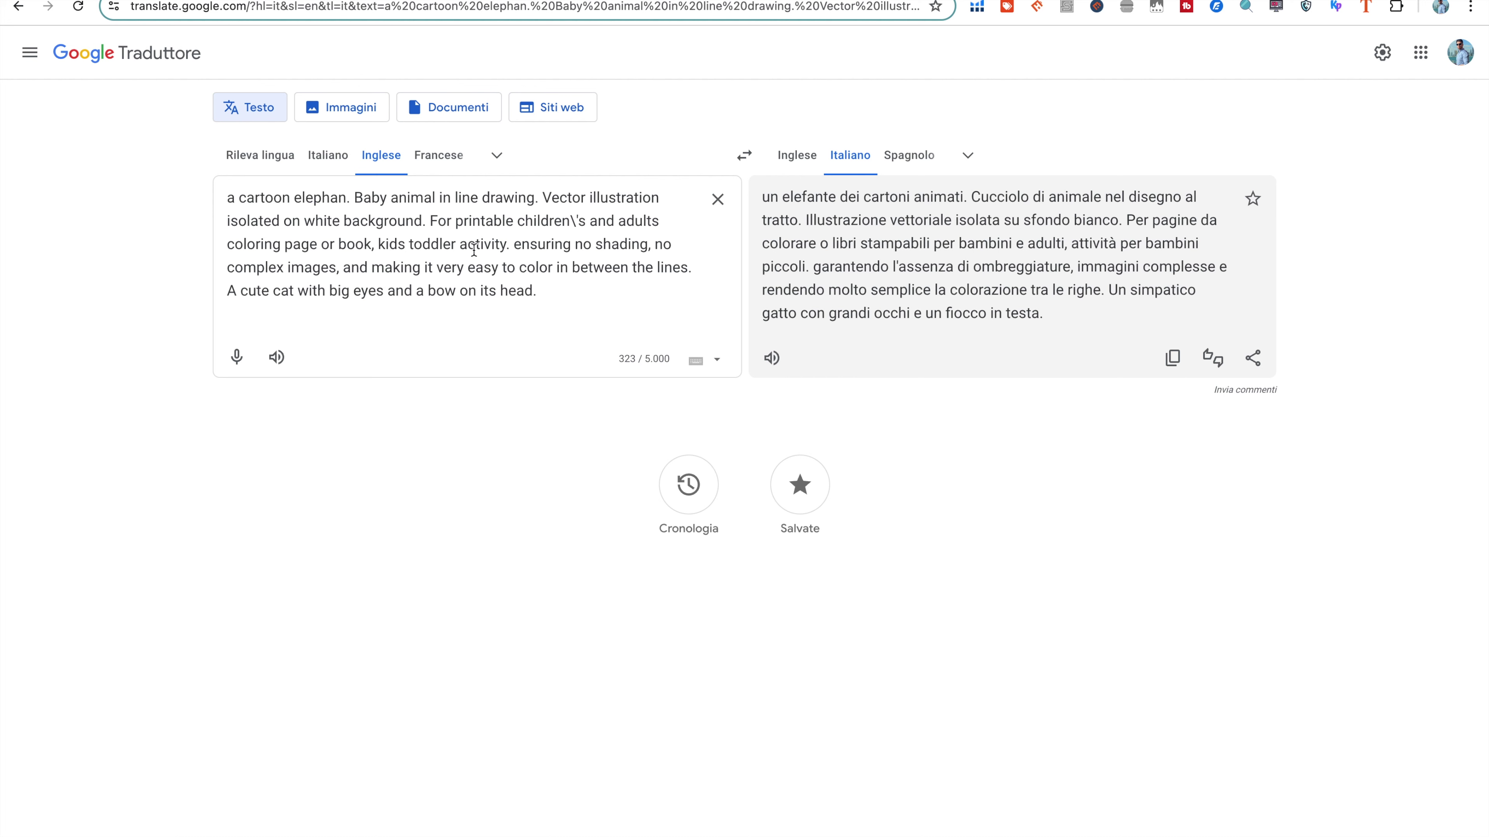
Change "cat" in the last sentence to "baby elephan" and insert "baby" before "elephan" in the first sentence
double_click(266, 291)
type("elephan")
left_click(273, 291)
type("baby")
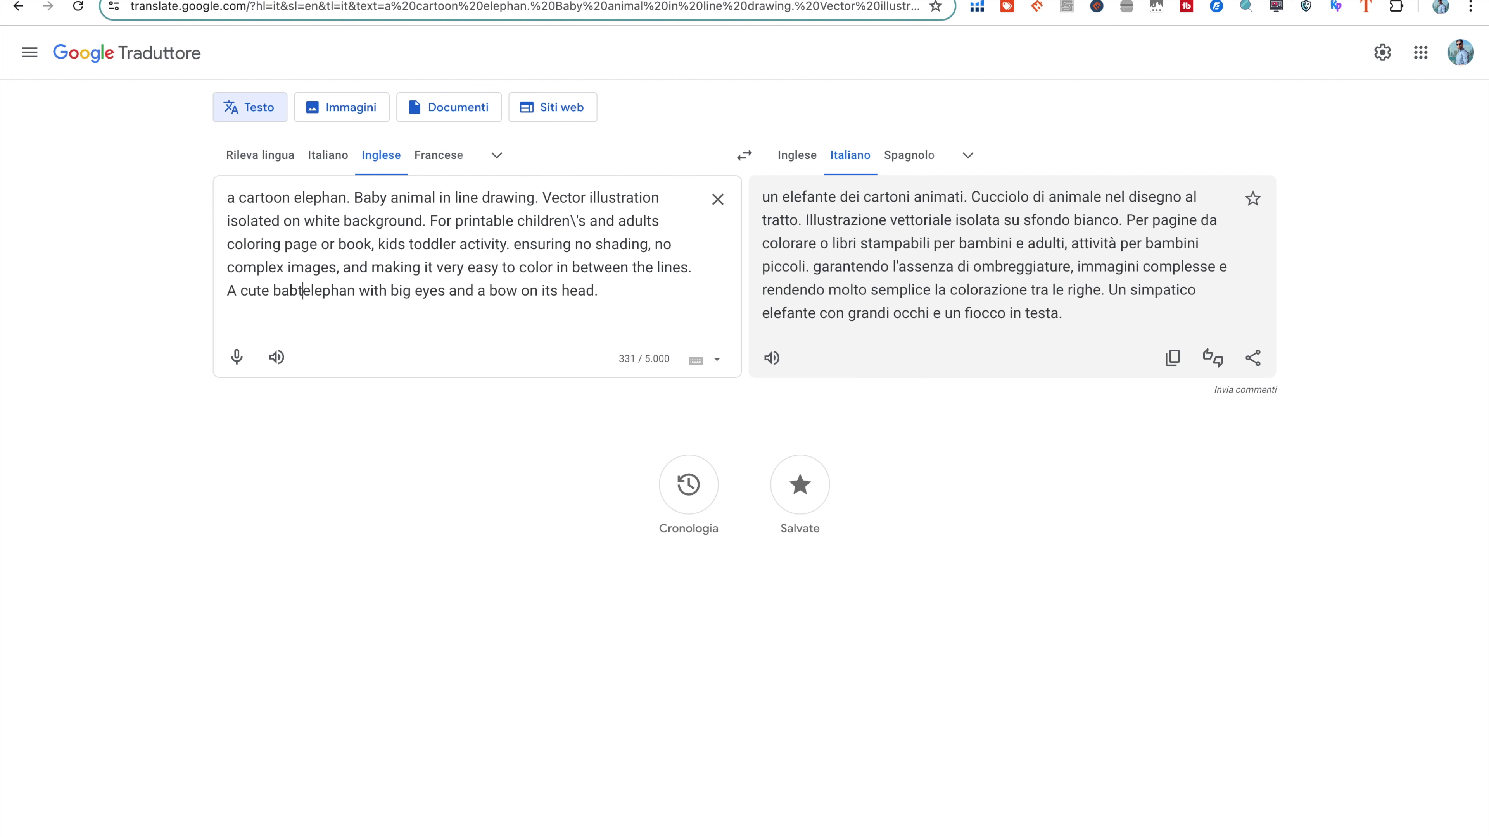
left_click(286, 199)
type("baby")
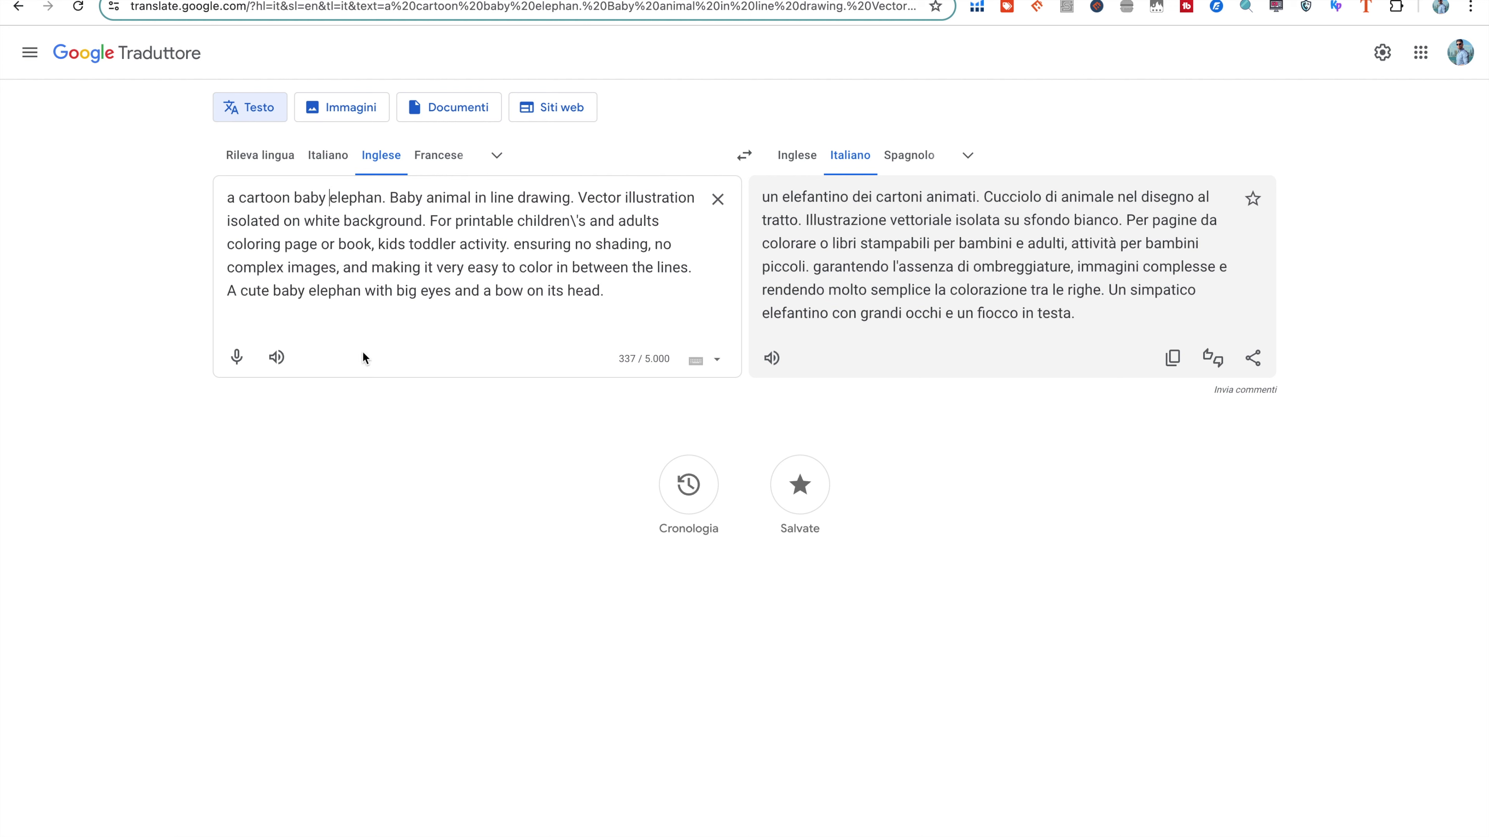
Copy the birthday hat ending of ChatGPT's third prompt and paste it over the text from "ensuring no shading" onward in Google Translate
left_click(549, 1)
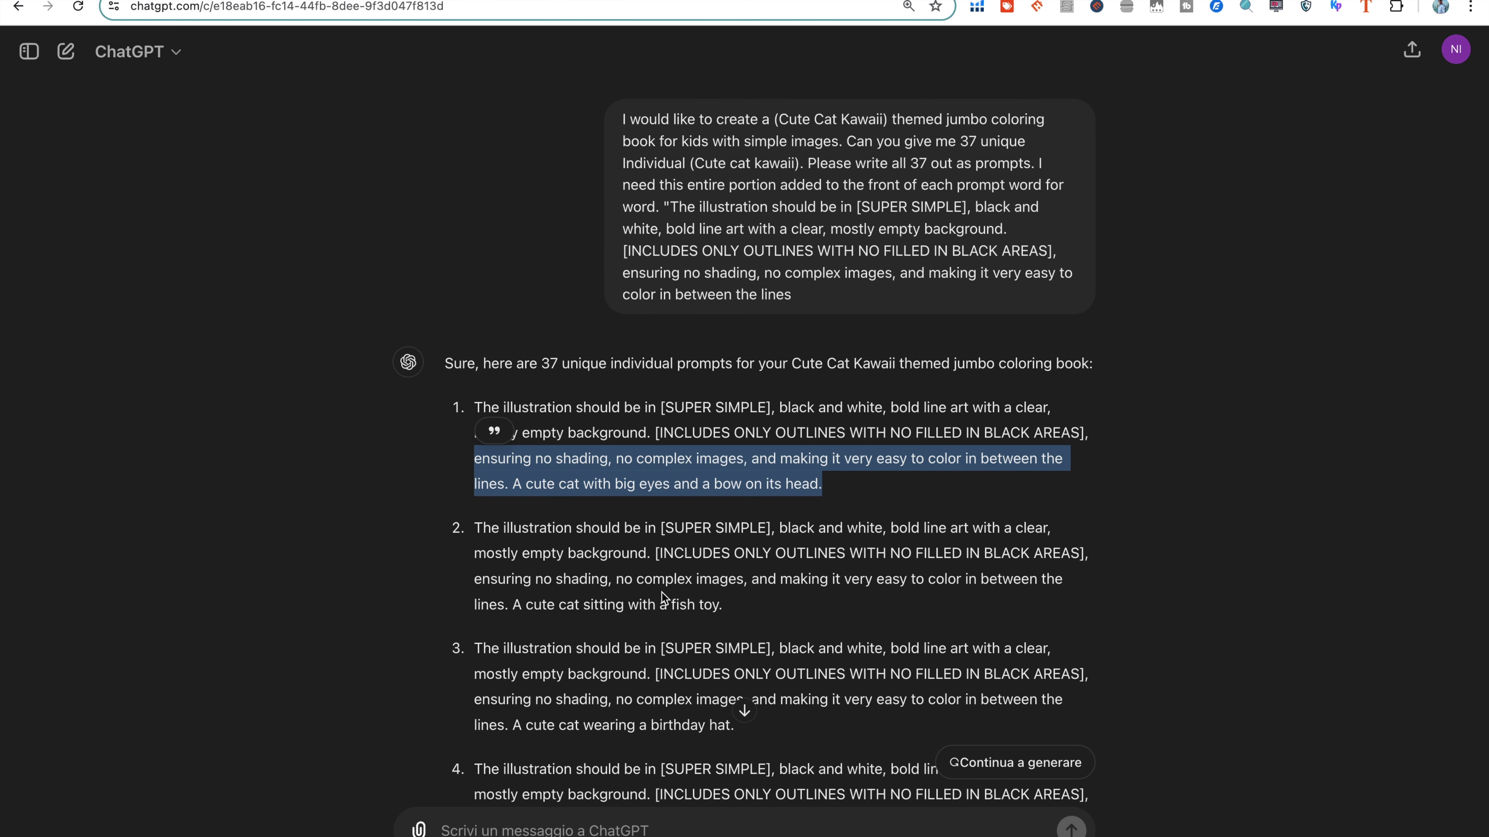
left_click(746, 610)
scroll(563, 598, "down", 2)
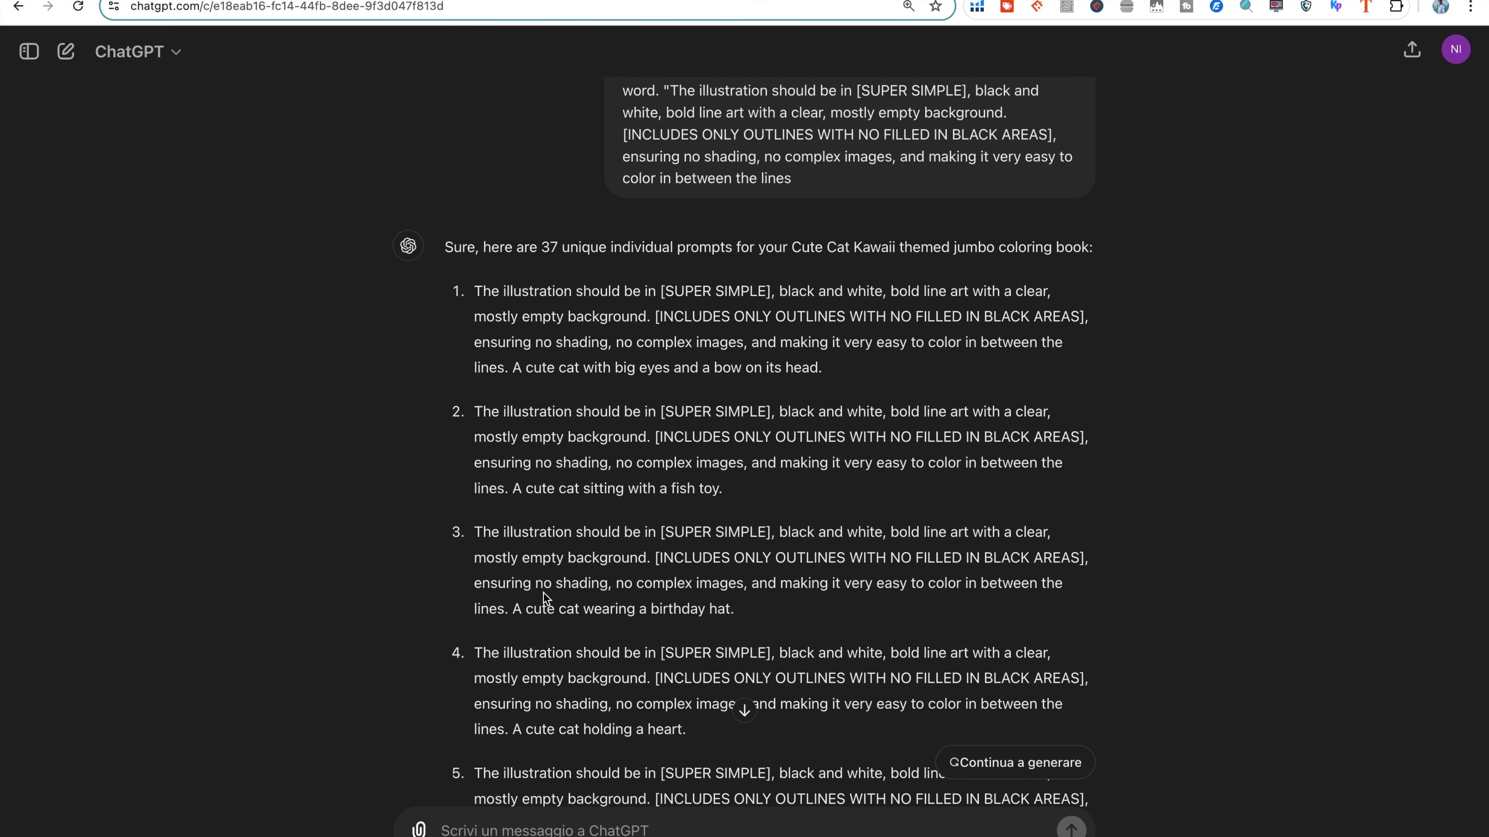
left_click_drag(477, 584, 1067, 616)
left_click(1064, 1)
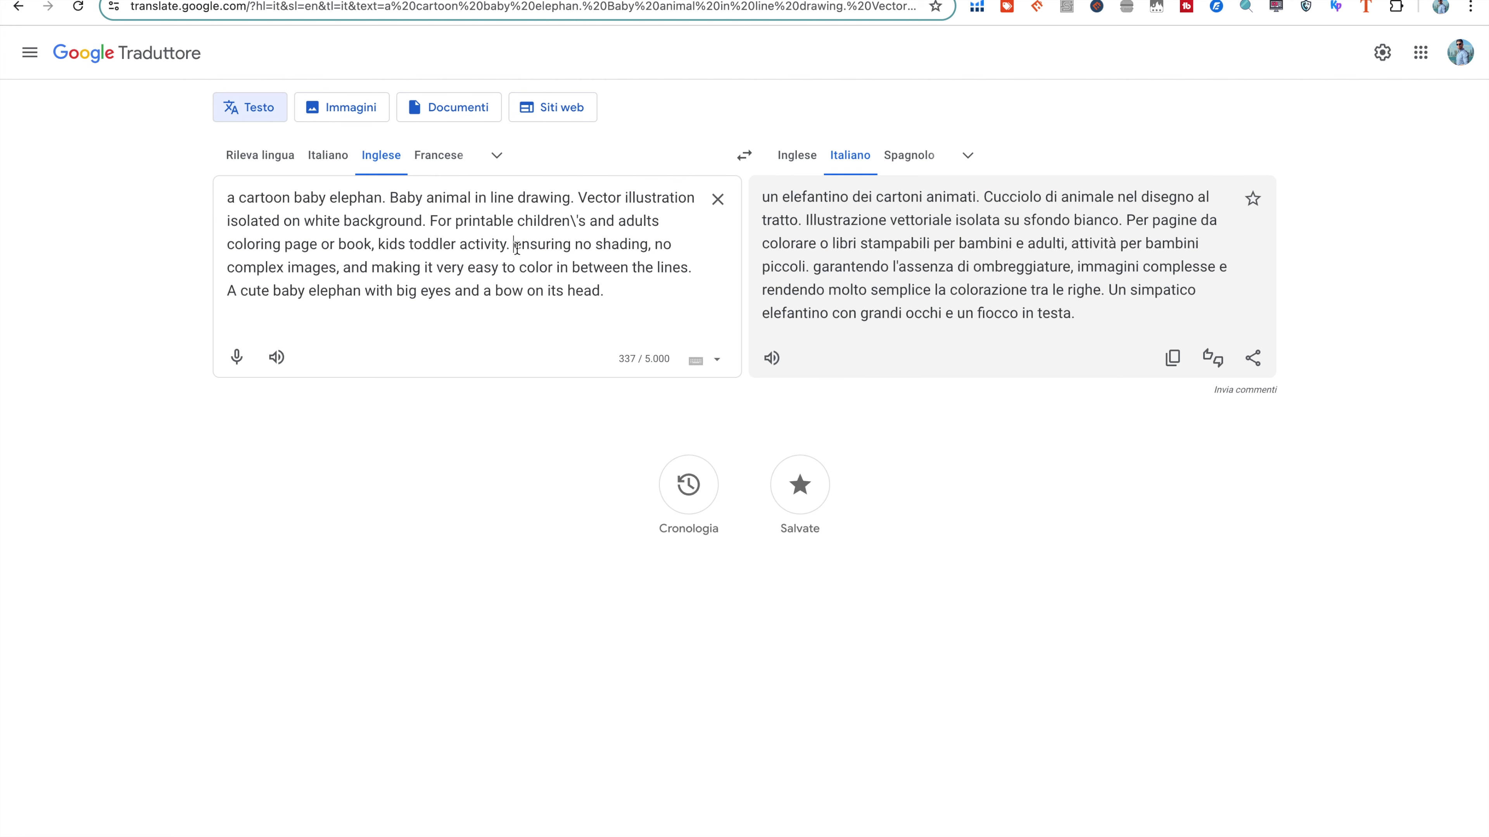
left_click_drag(515, 243, 614, 289)
key("ctrl+v")
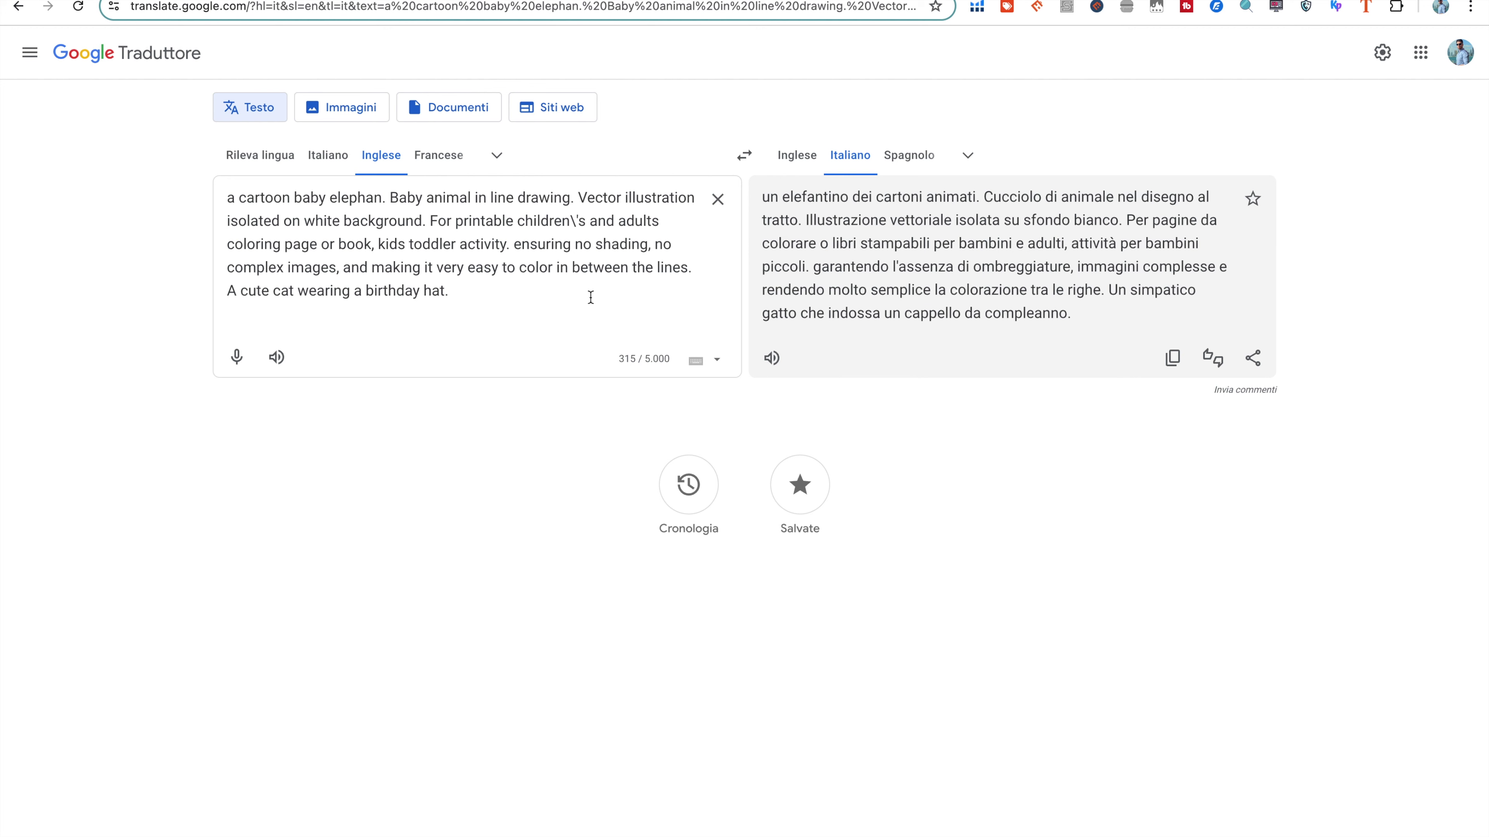
Replace "cat" in the last sentence with "baby elephant" and submit the whole prompt in Copilot to generate images
type("baby elephant")
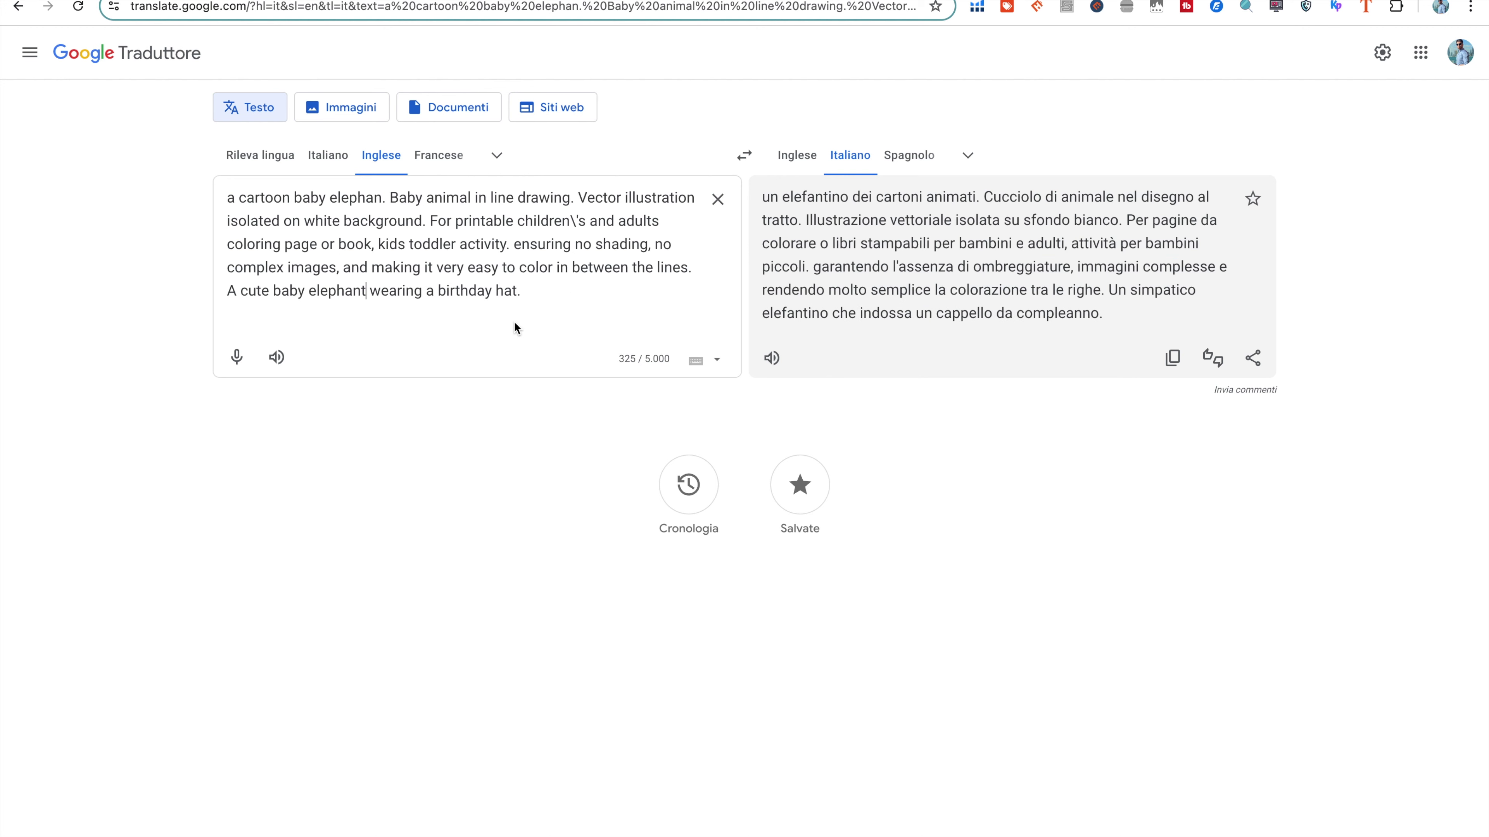
key("ctrl+a")
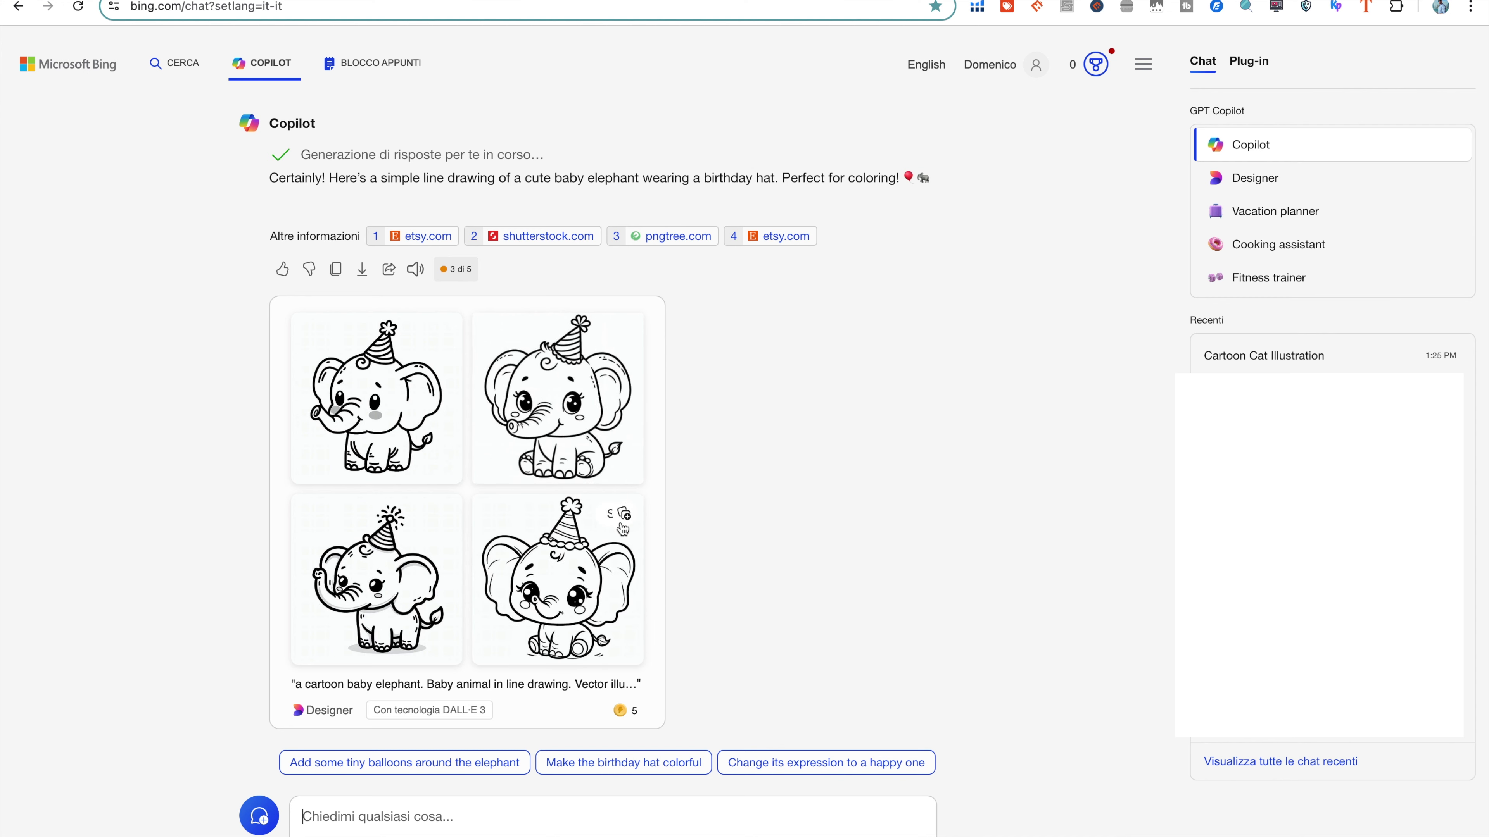
View the second generated elephant with the striped party hat at full size, then close it
left_click(595, 444)
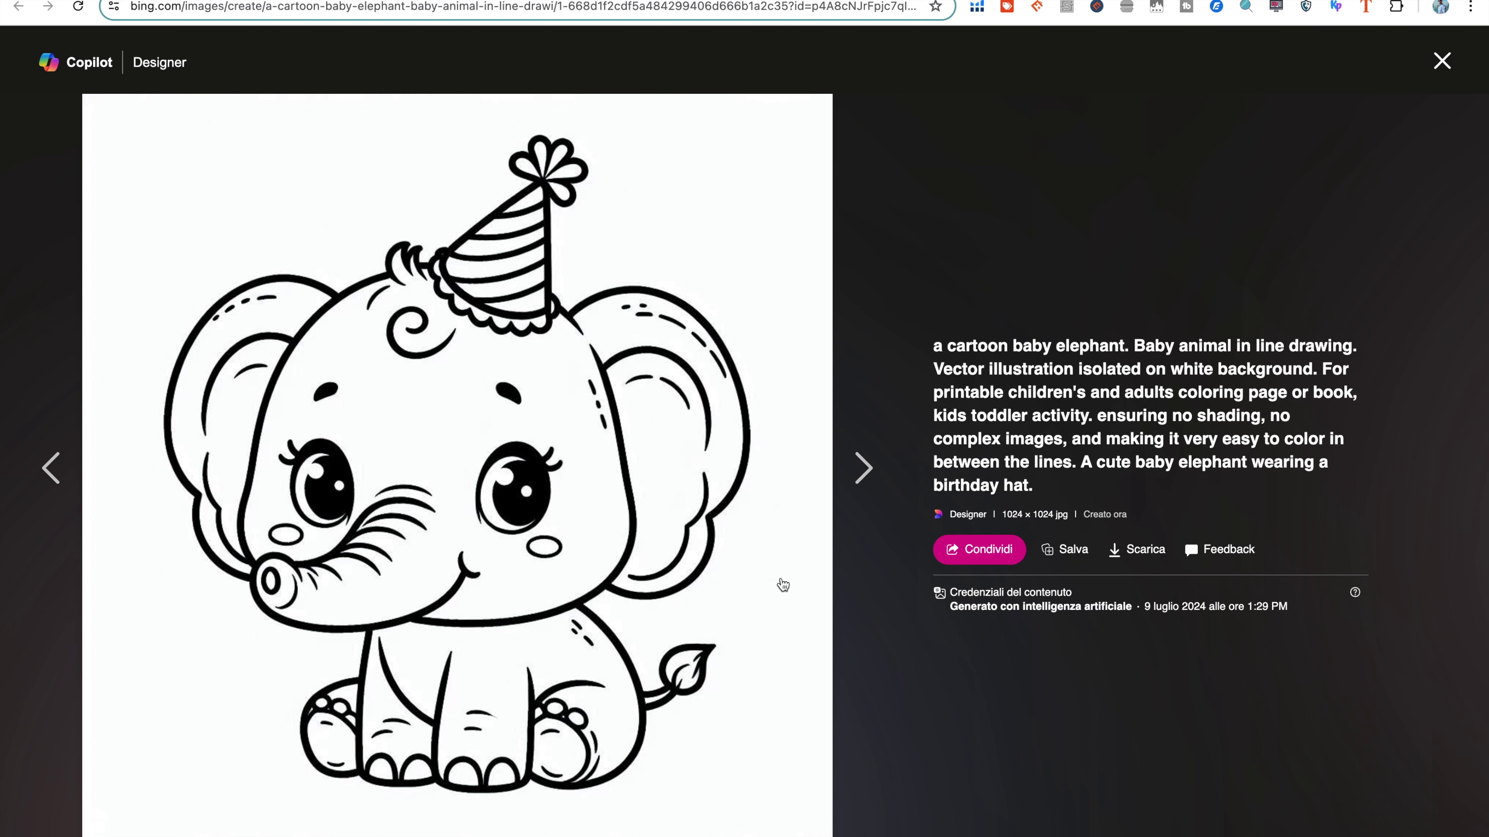
left_click(1442, 61)
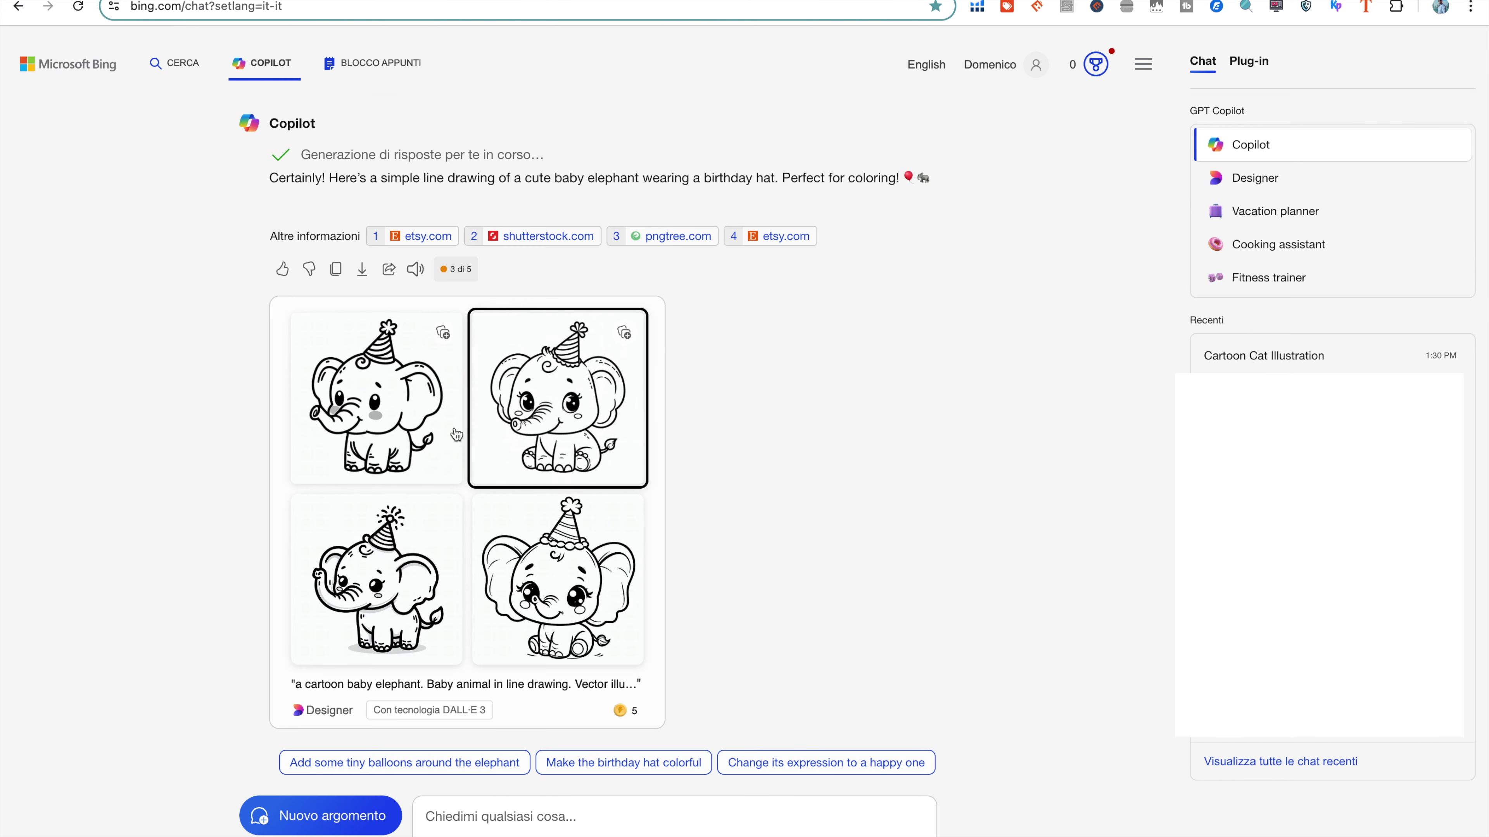
Download the first bow-wearing cat image from the earlier Copilot results and close its viewer
scroll(572, 382, "up", 10)
scroll(468, 198, "up", 10)
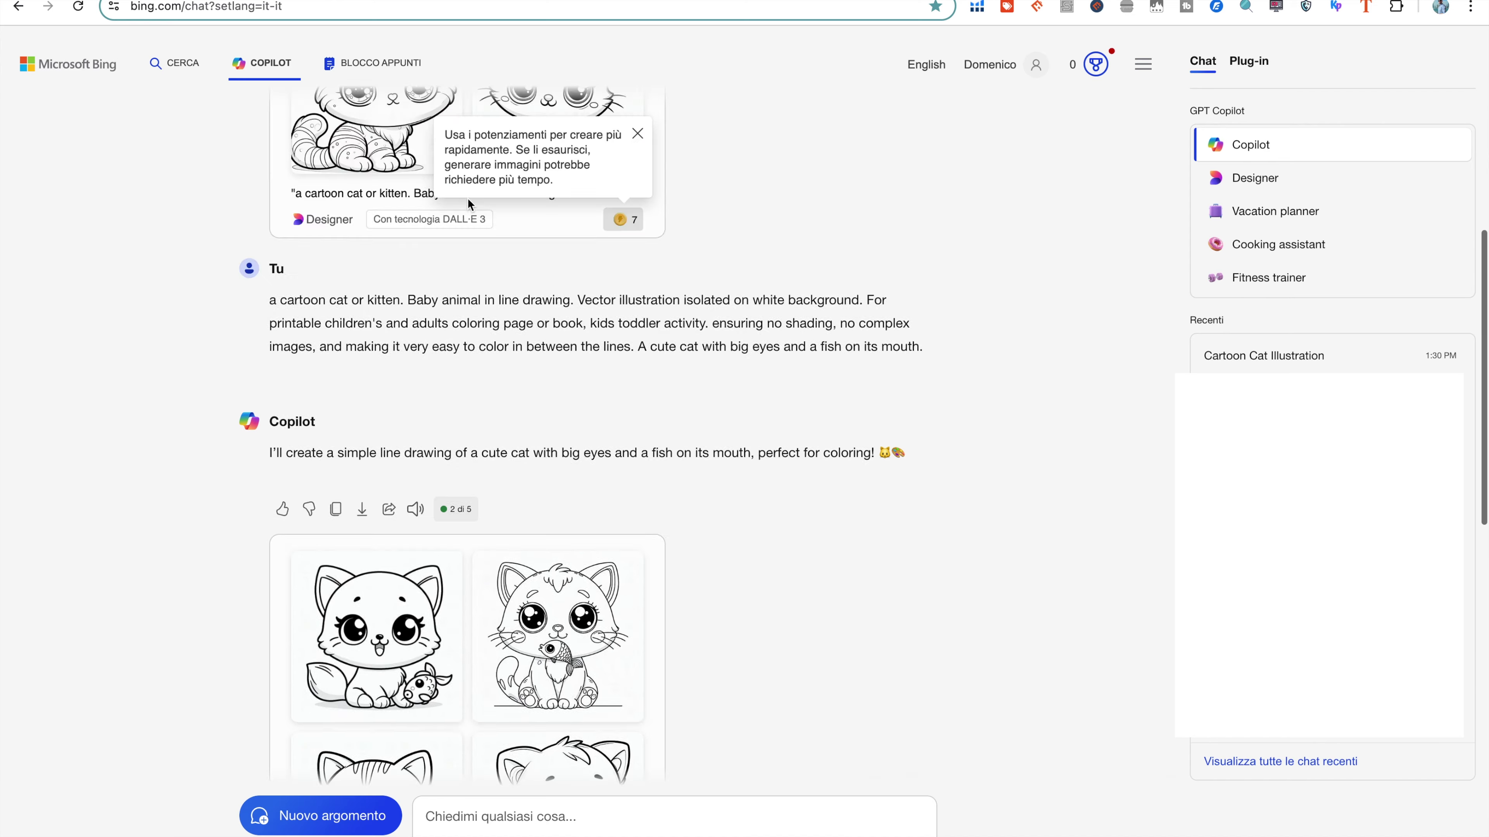
left_click(396, 321)
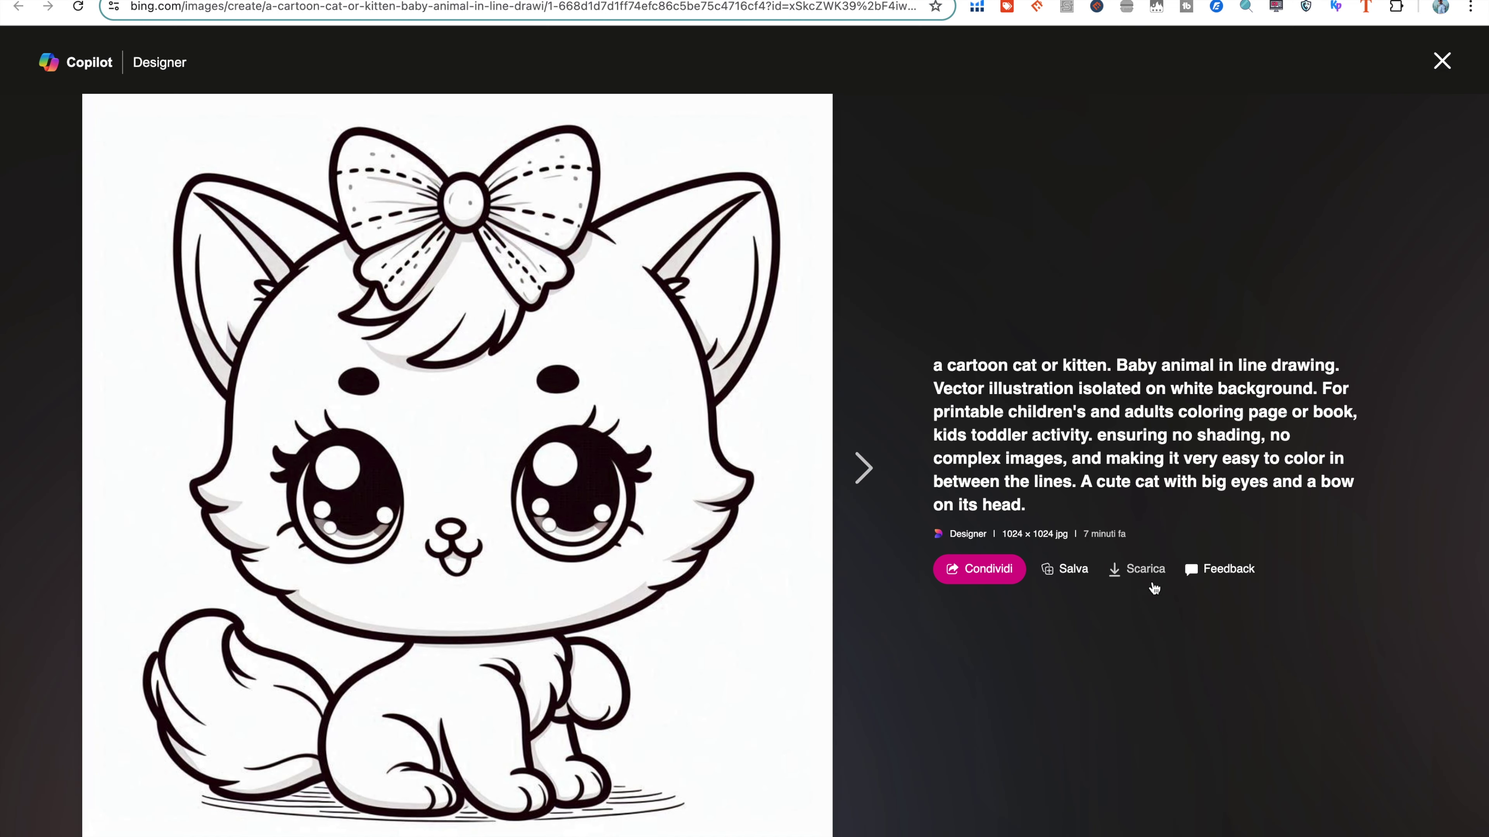
left_click(1139, 569)
key("super+w")
Download the second elephant image with the birthday hat from the latest Copilot results and close its viewer
scroll(785, 560, "down", 20)
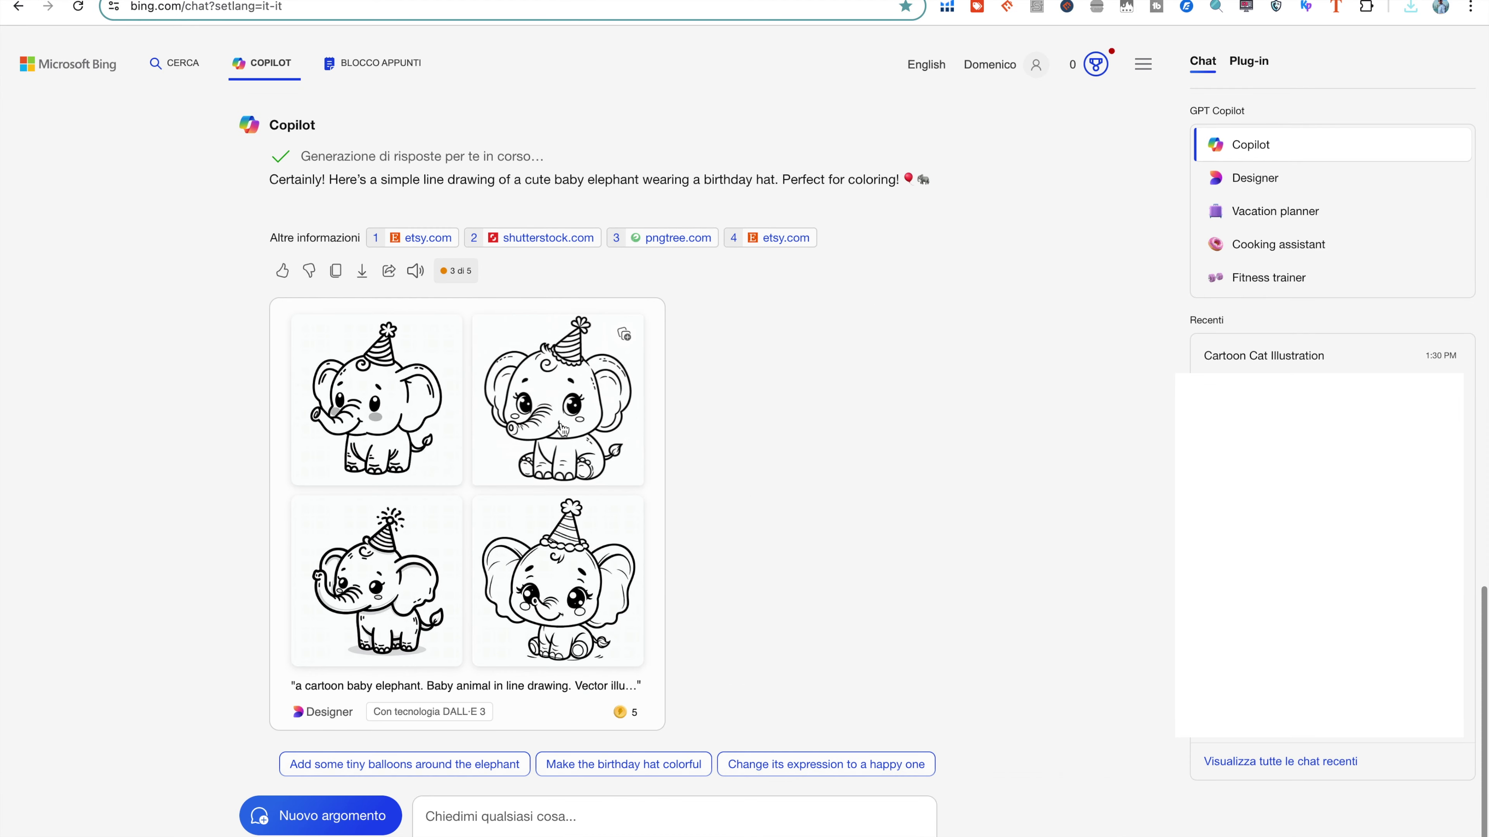
left_click(557, 399)
left_click(1130, 578)
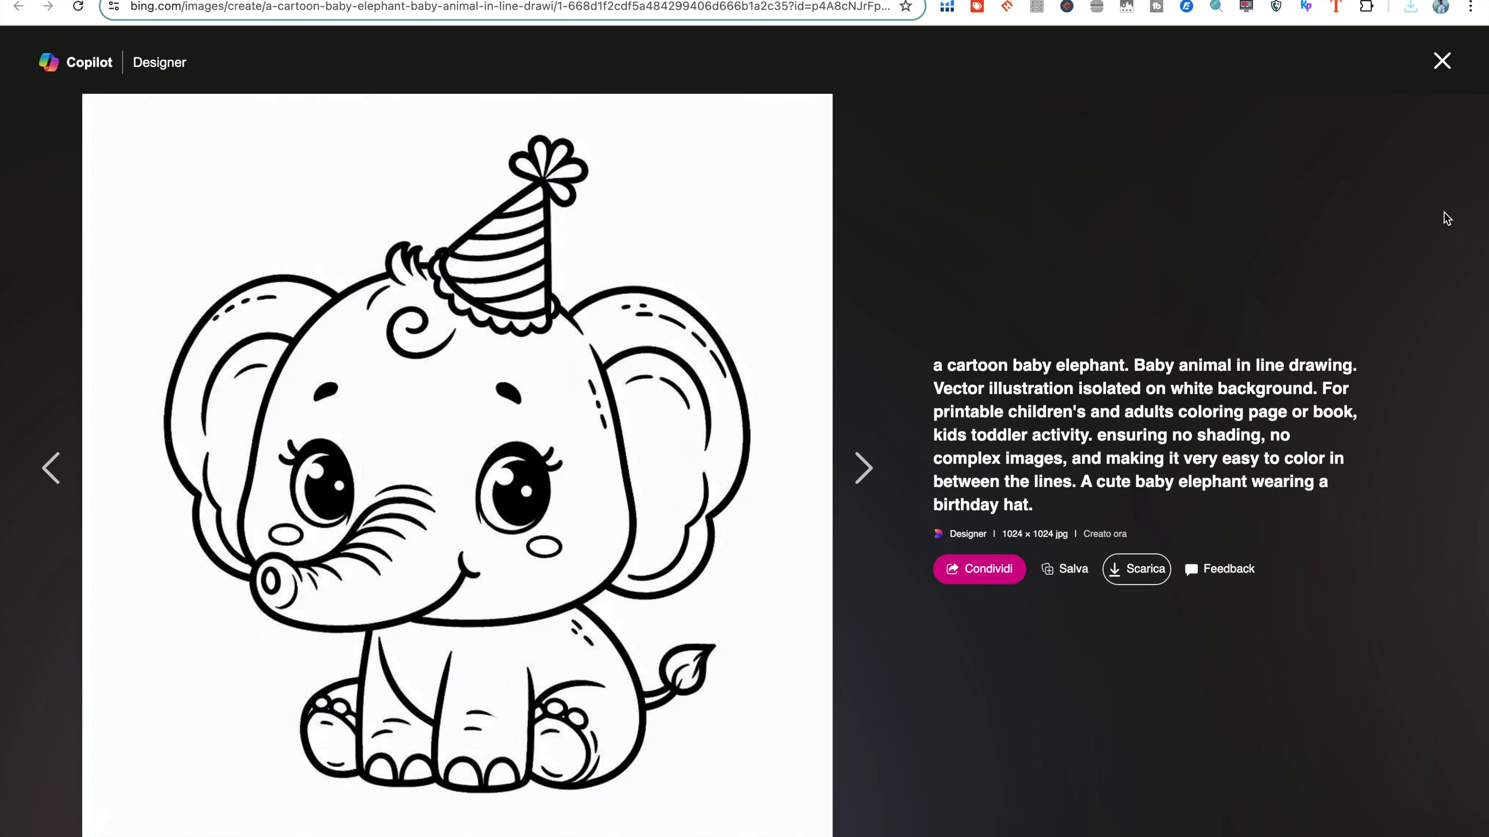
key("super+w")
scroll(795, 587, "down", 1)
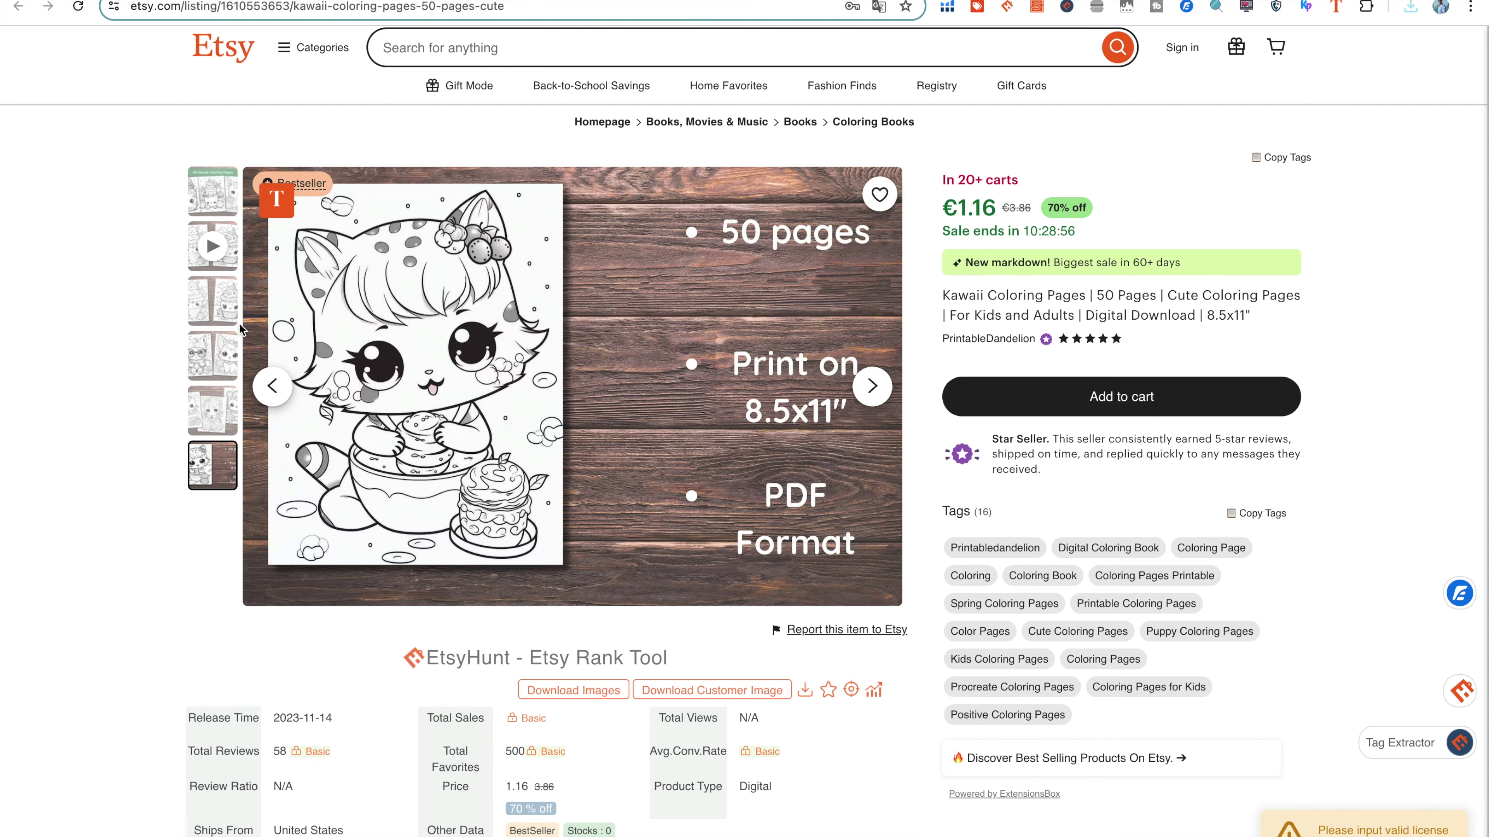
Return to the Etsy Kawaii Coloring Pages listing and examine its cupcake, character and cover photos
left_click(212, 300)
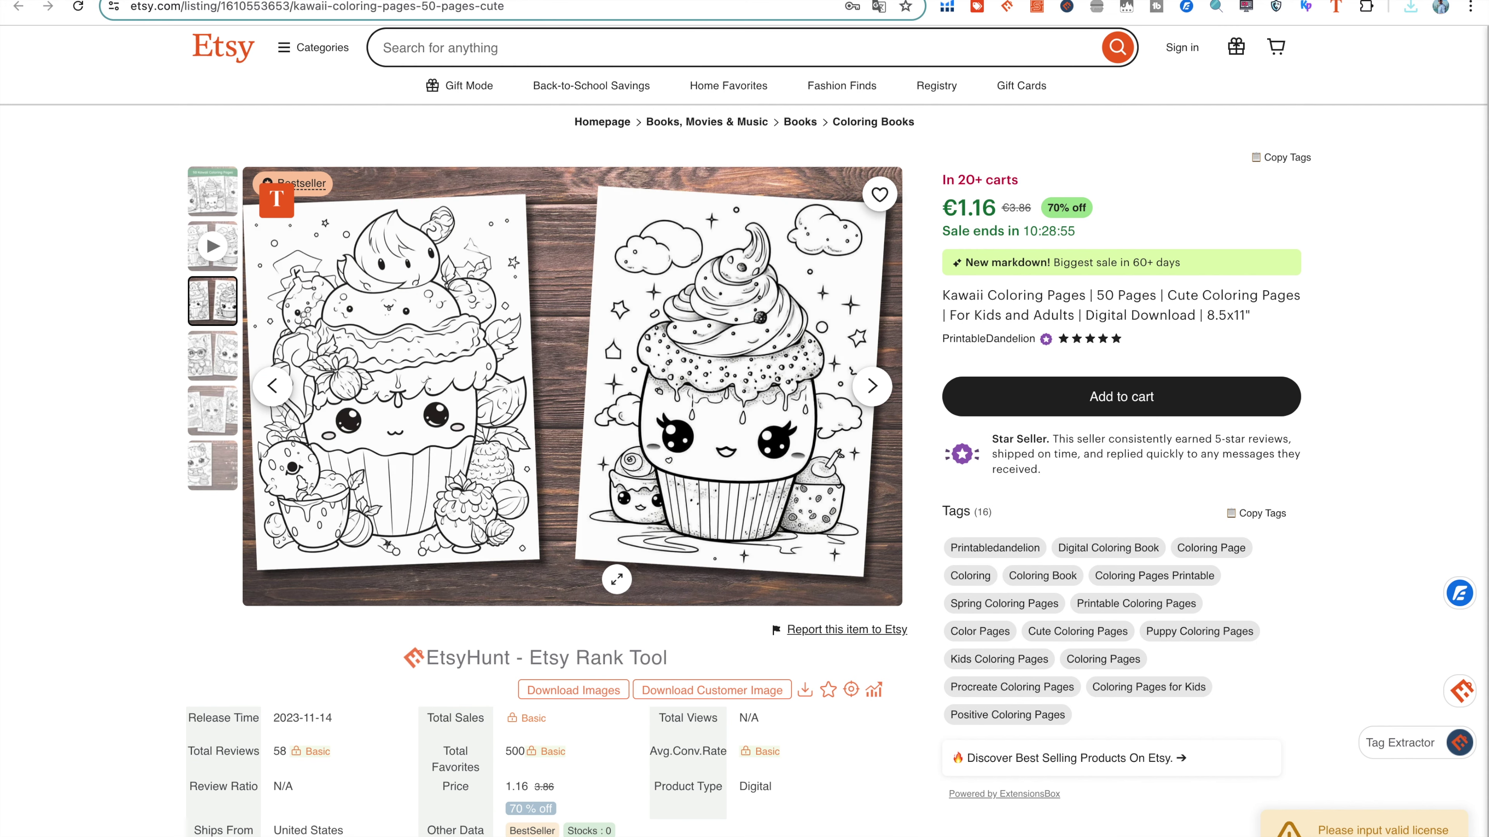
left_click(217, 426)
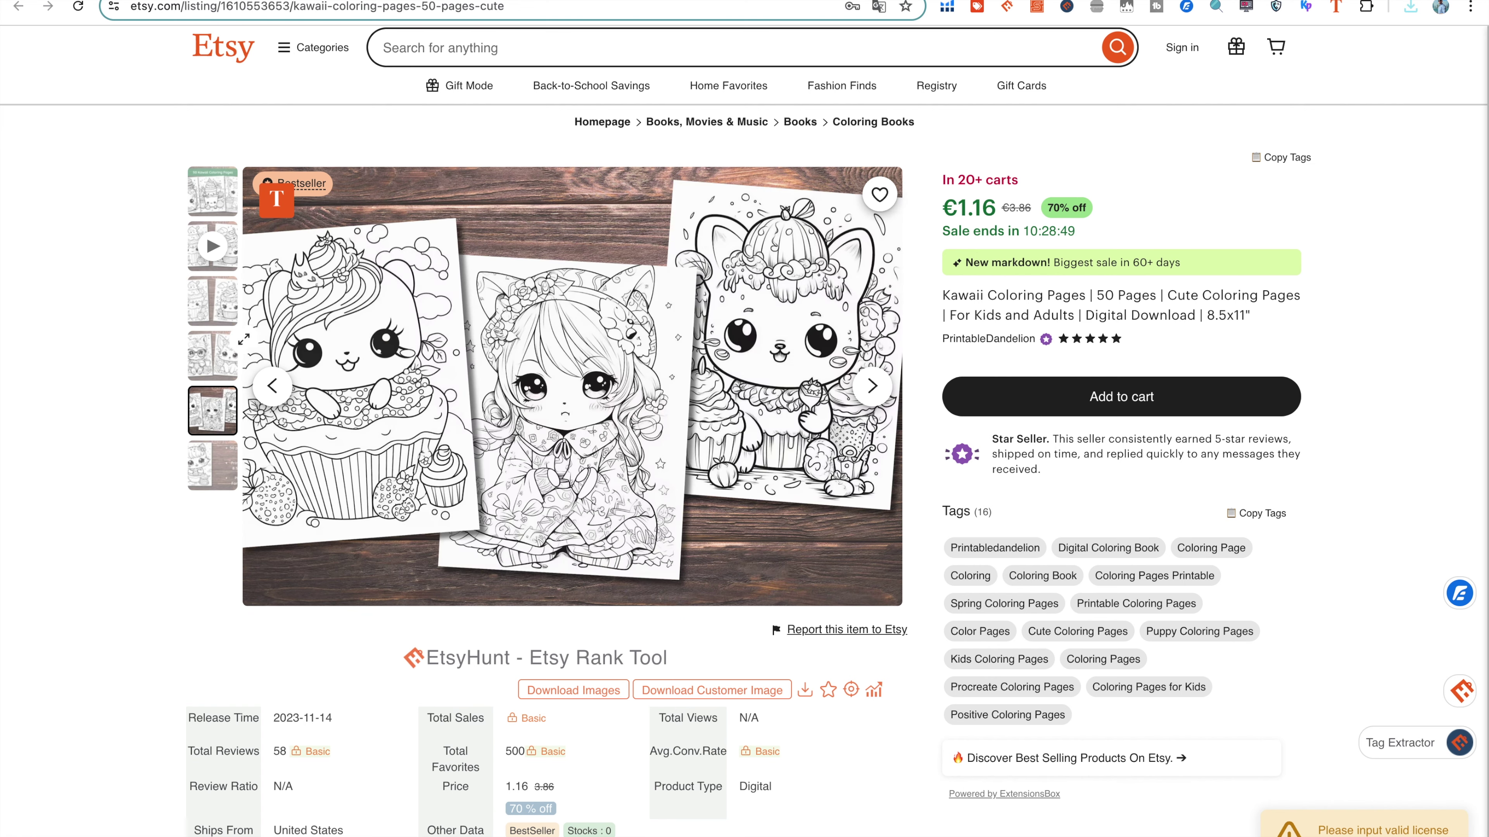
left_click(227, 213)
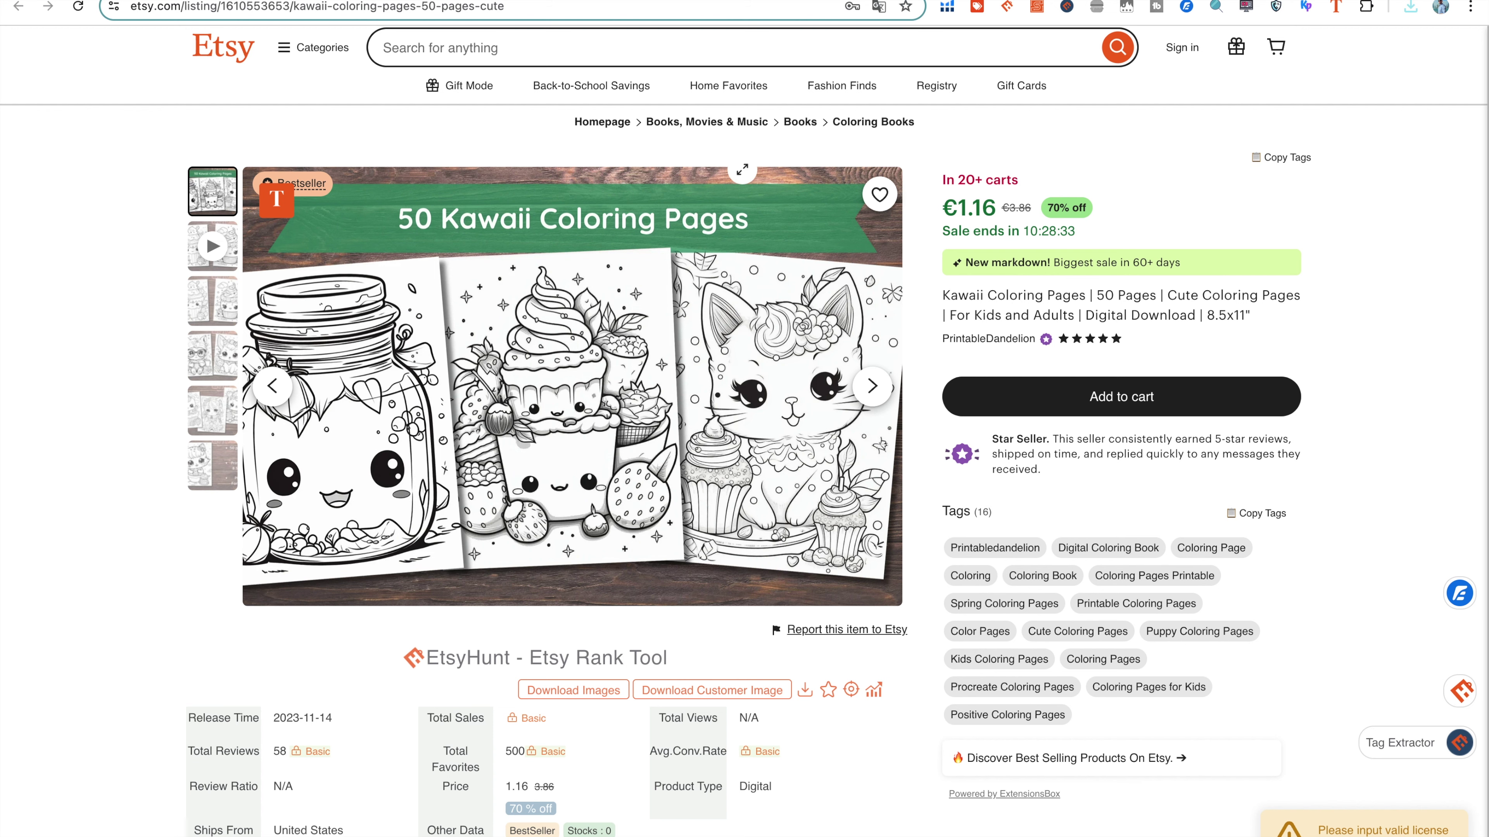
left_click(227, 307)
left_click(234, 376)
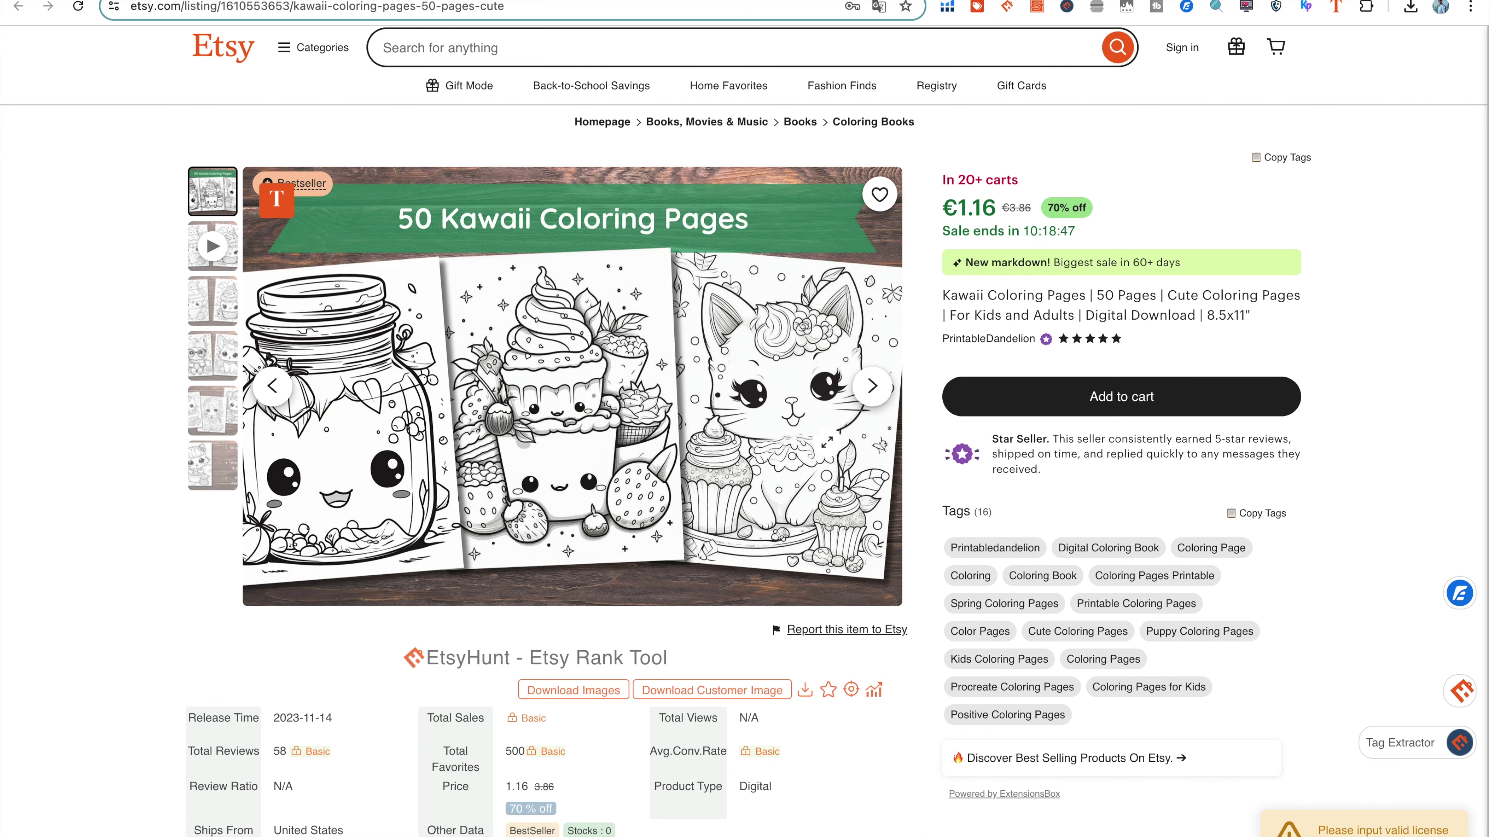
Examine the Etsy listing's sales statistics, item details and reviews below the product photos
scroll(827, 441, "down", 10)
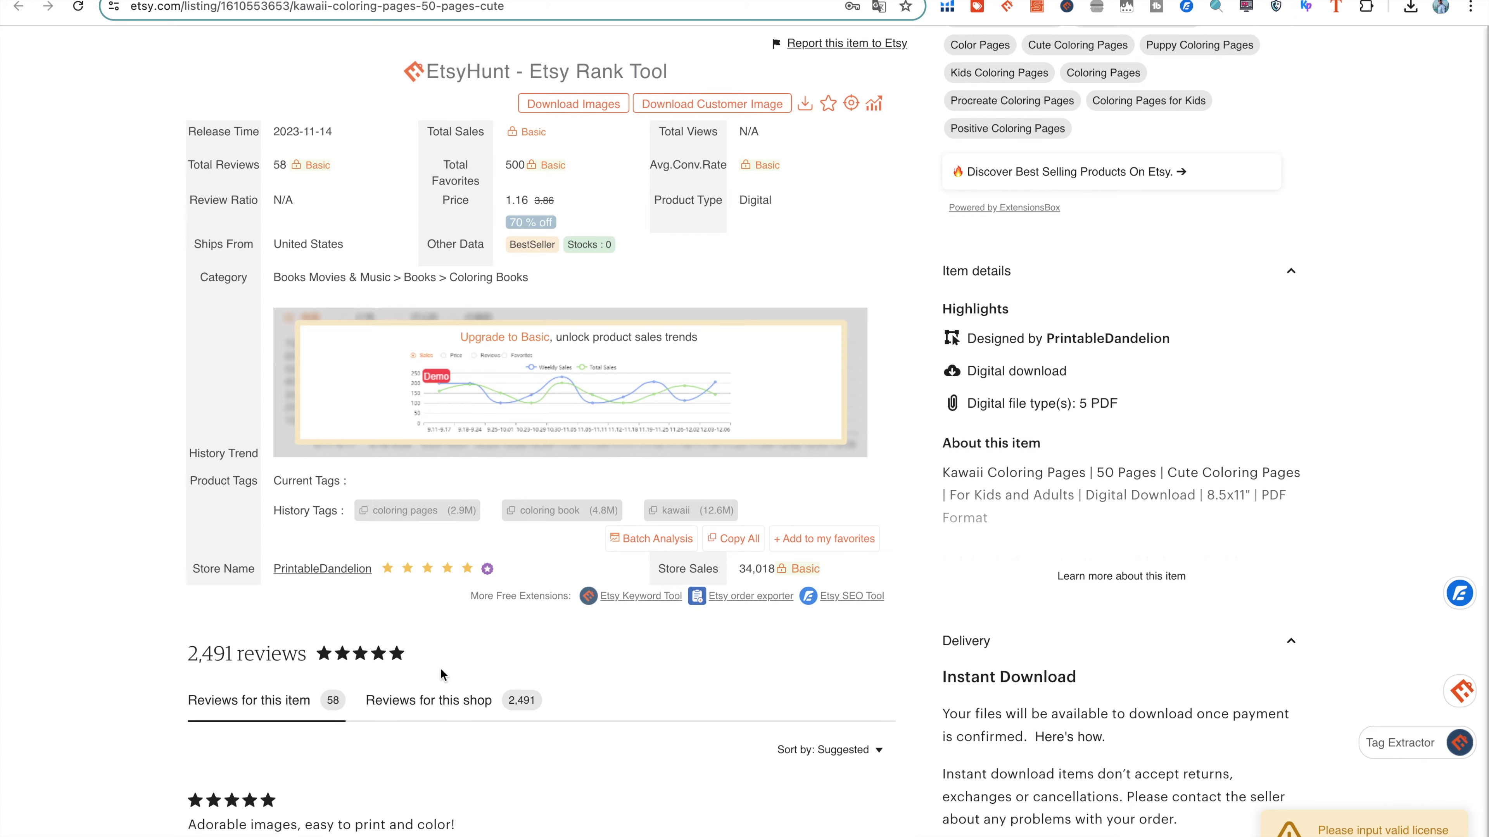
scroll(332, 710, "up", 10)
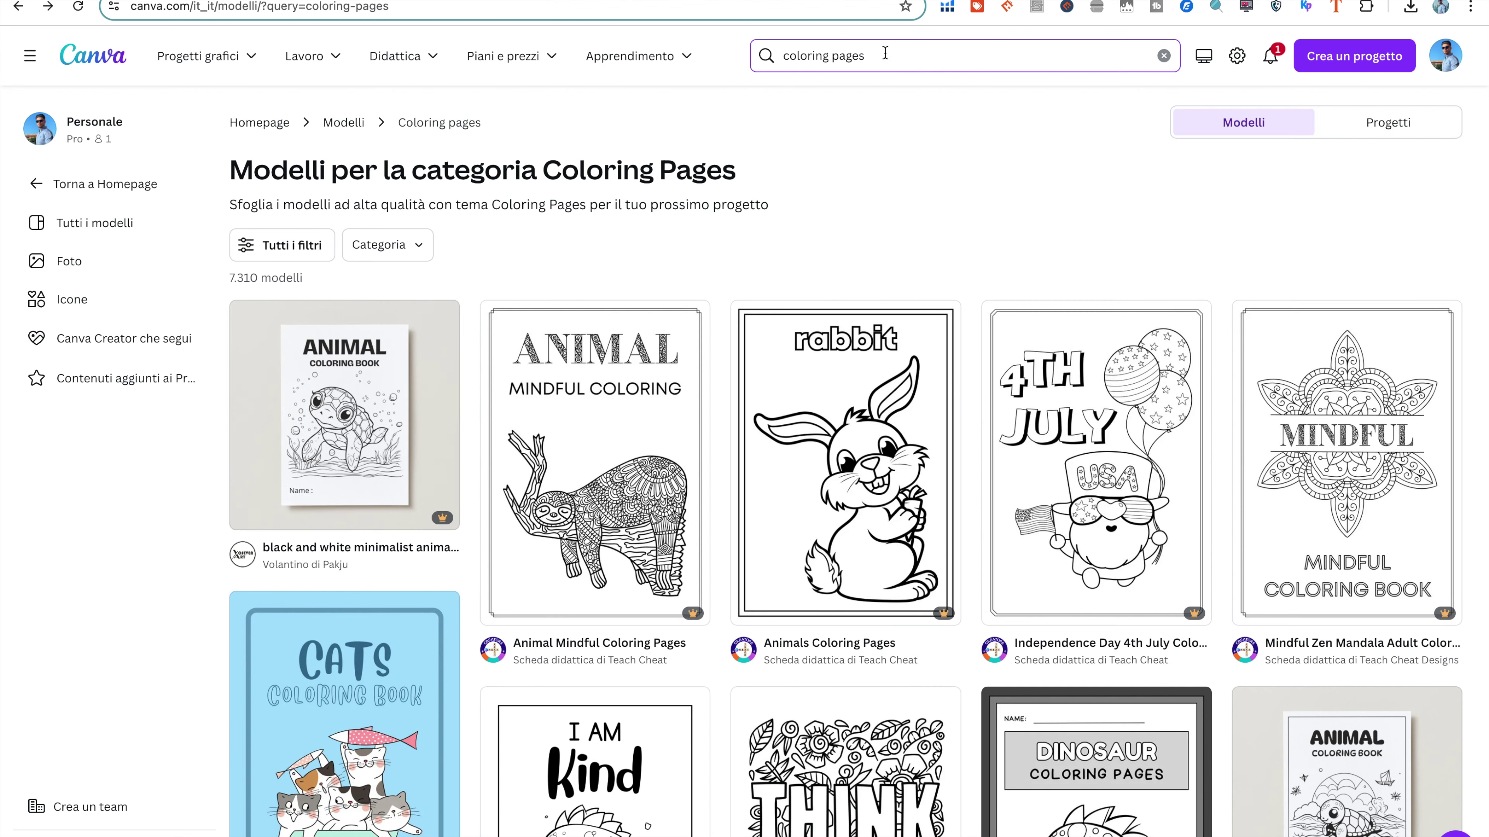
Switch to Canva and open the "I AM Kind" dinosaur coloring page template from the "coloring pages" results for customization
mouse_move(804, 398)
scroll(804, 398, "down", 8)
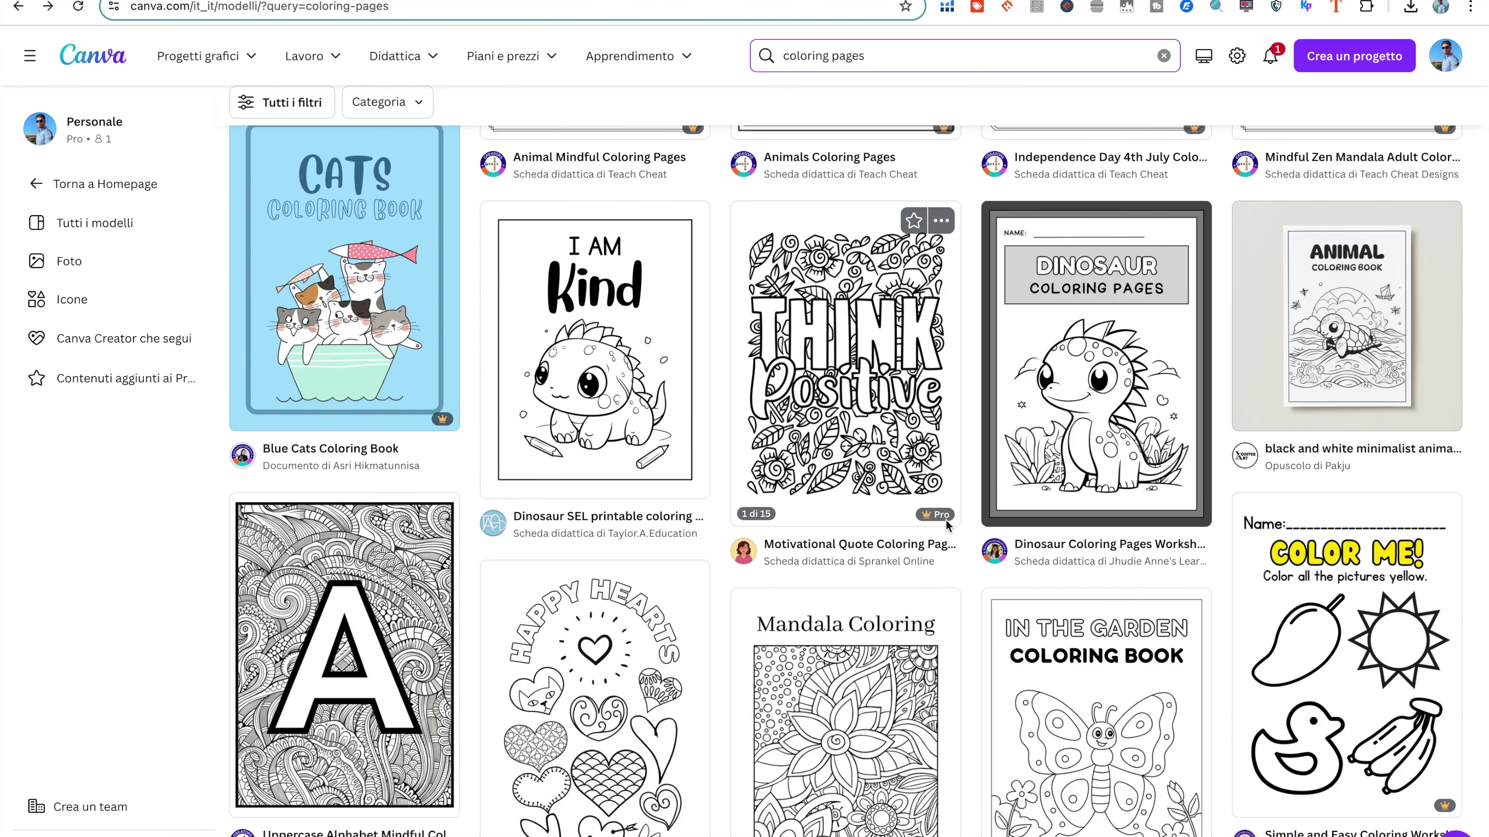
scroll(971, 350, "up", 3)
mouse_move(947, 544)
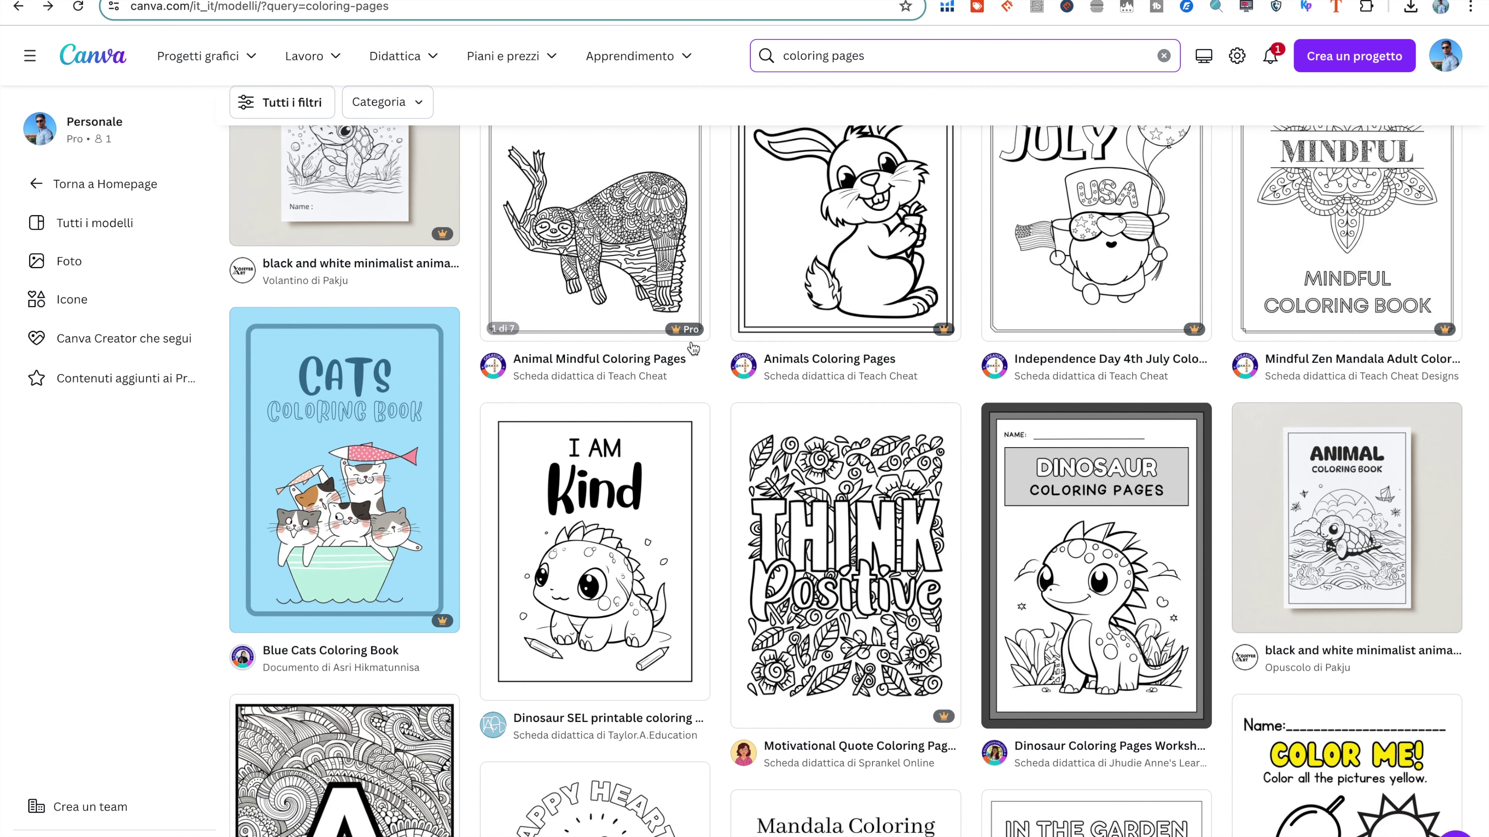
left_click(658, 585)
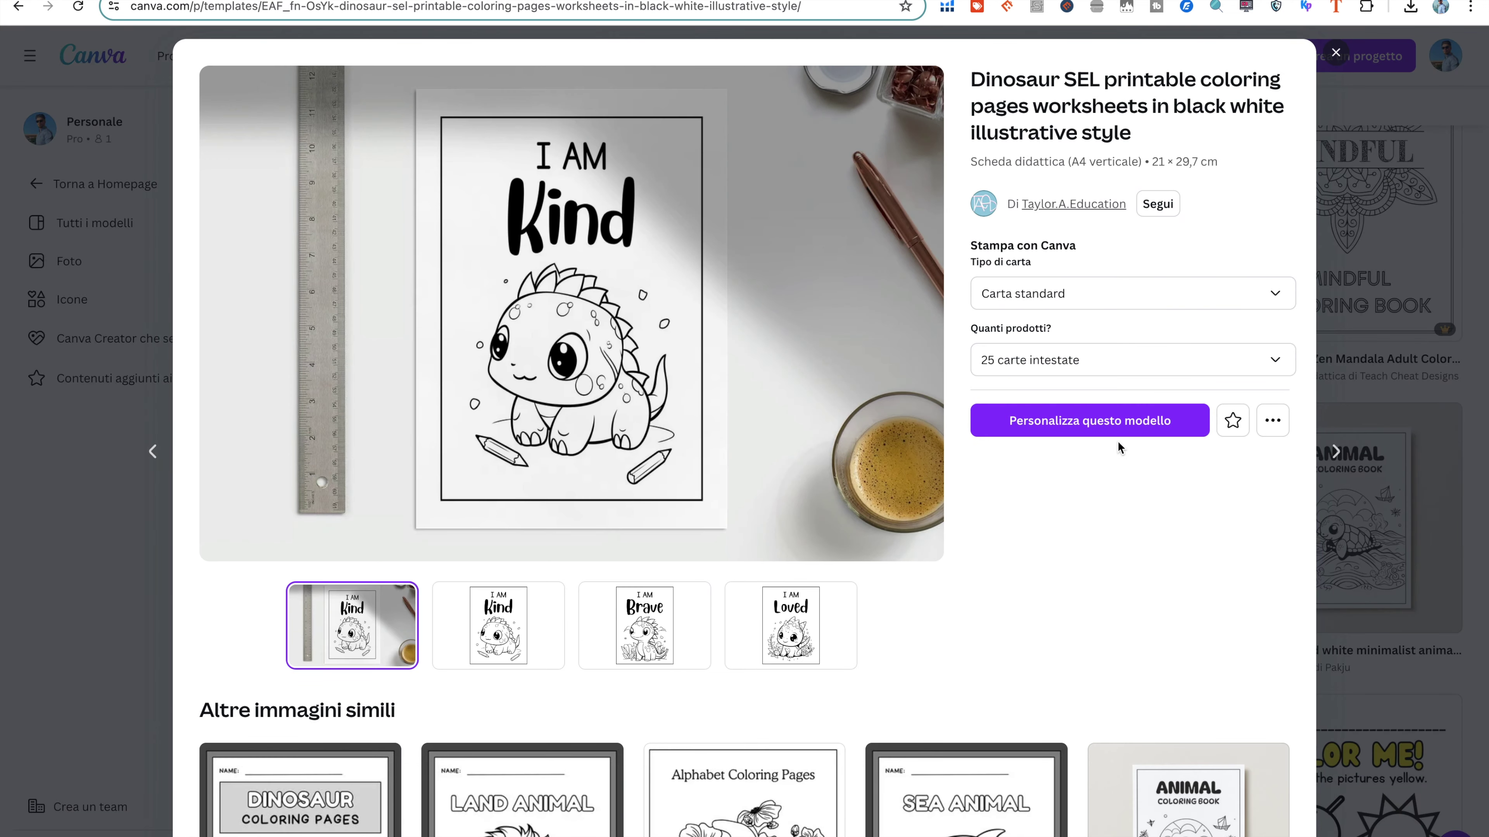
left_click(1133, 431)
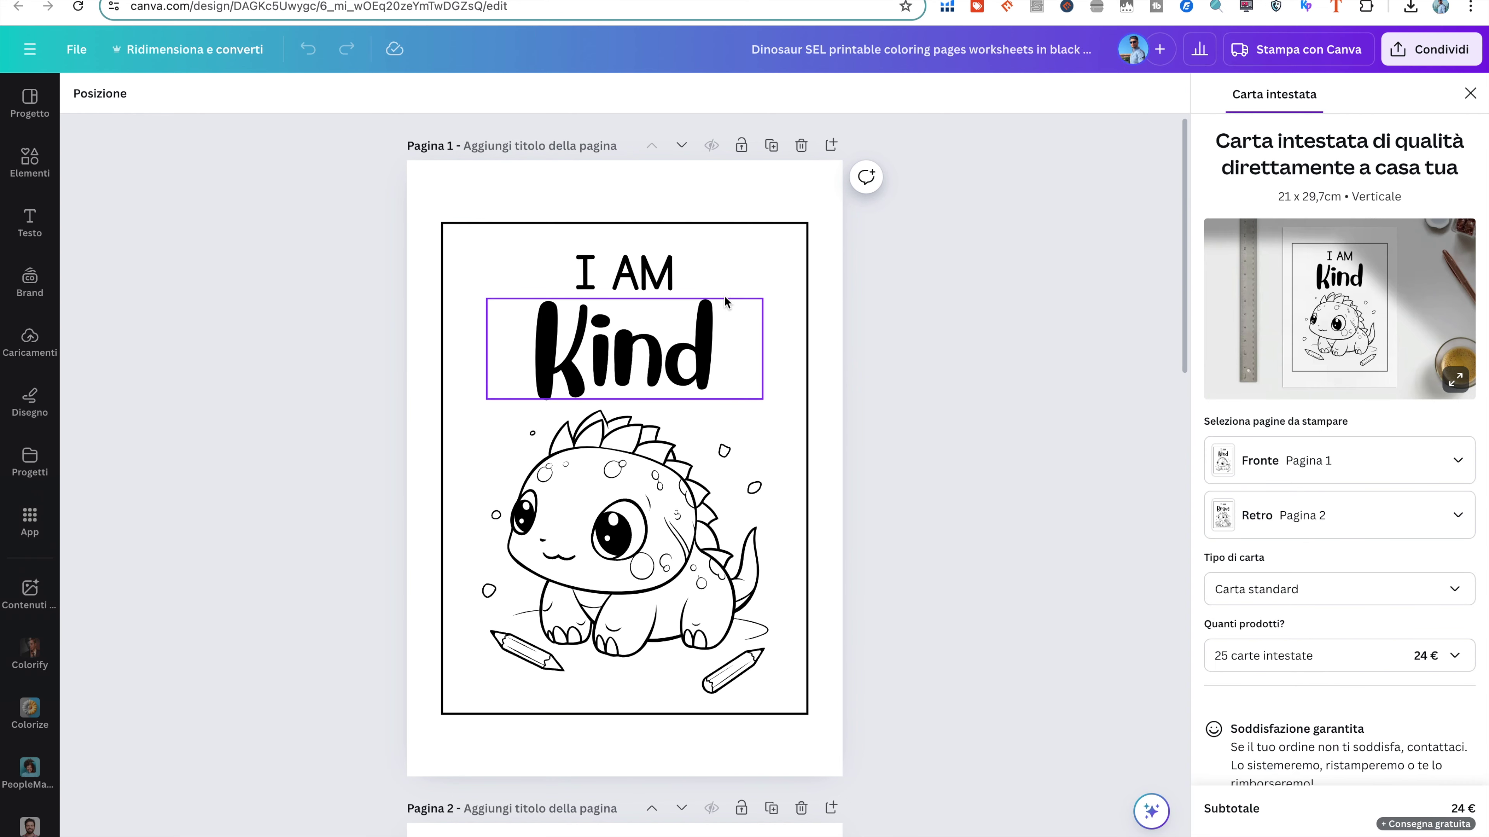
Delete the dinosaur illustrations from pages 1 and 2, keeping the text and border frames
scroll(824, 359, "down", 3)
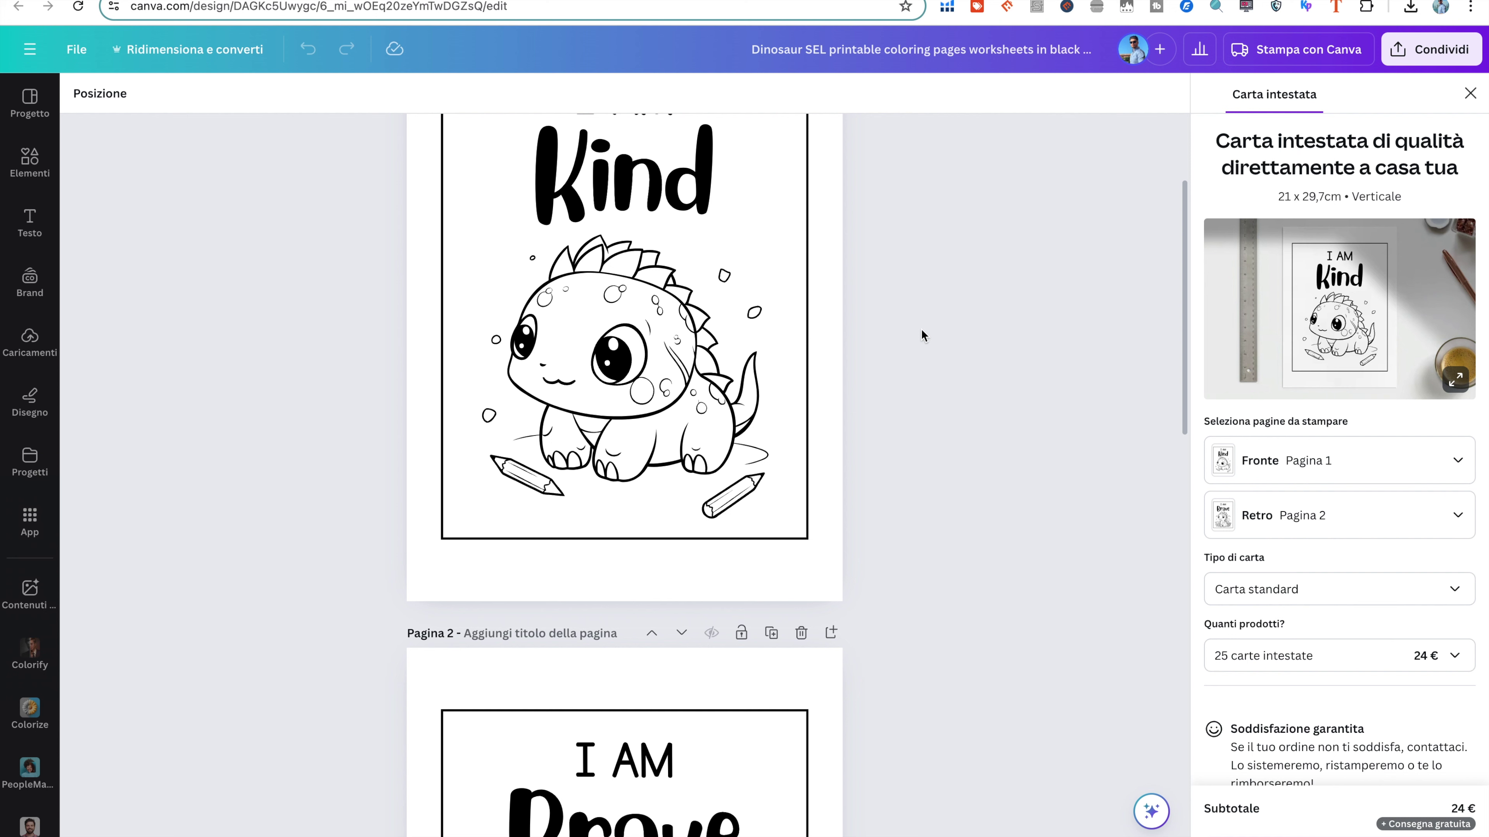
scroll(847, 356, "down", 2)
scroll(848, 355, "up", 5)
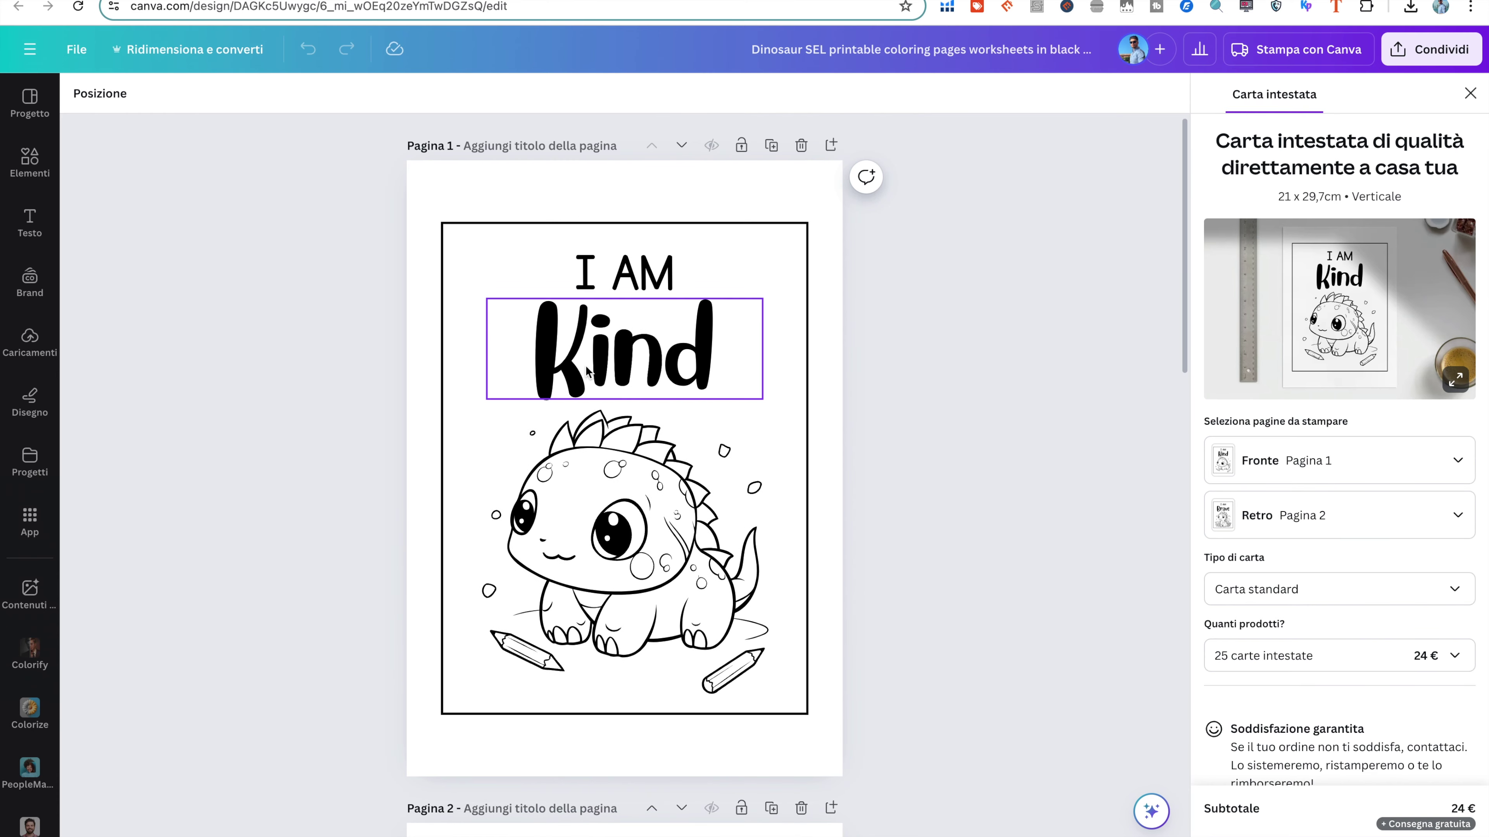
left_click(586, 528)
key("Delete")
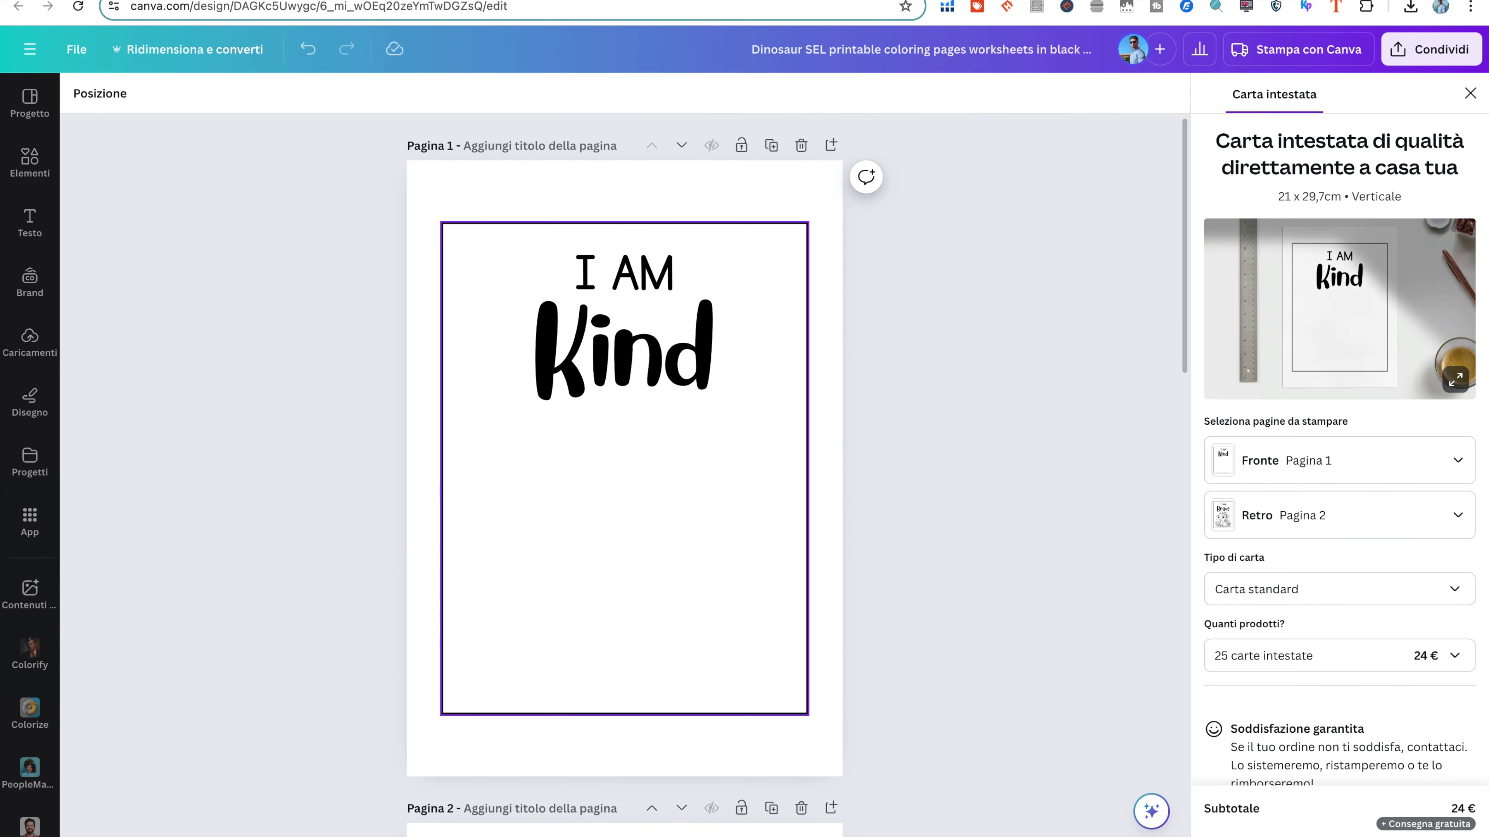
scroll(619, 548, "down", 1)
scroll(617, 548, "down", 5)
left_click(613, 681)
key("Delete")
scroll(611, 689, "up", 6)
scroll(450, 416, "down", 3)
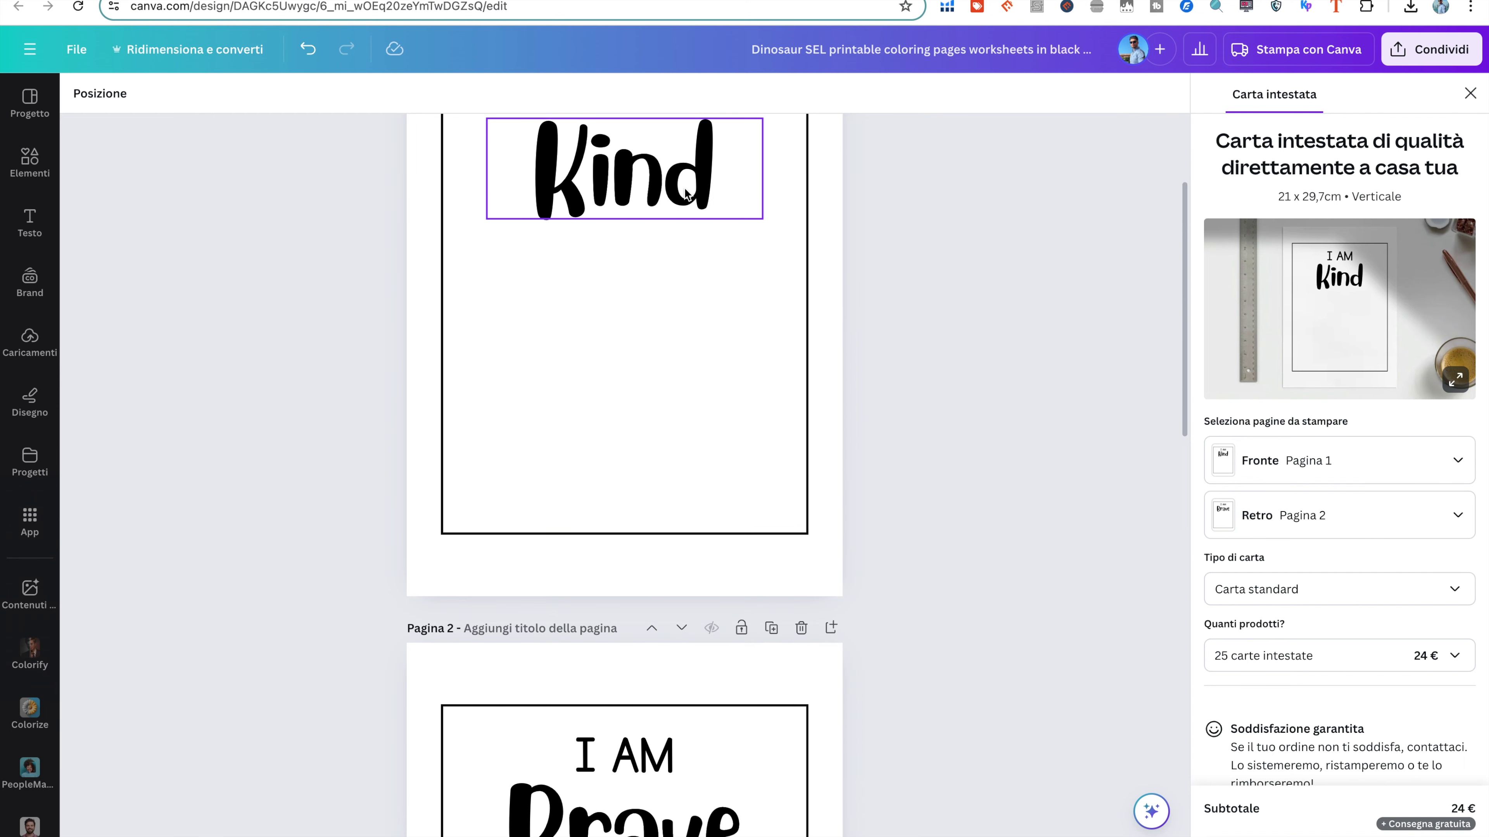
Insert the uploaded image of the cat with a bow on page 1
left_click(26, 358)
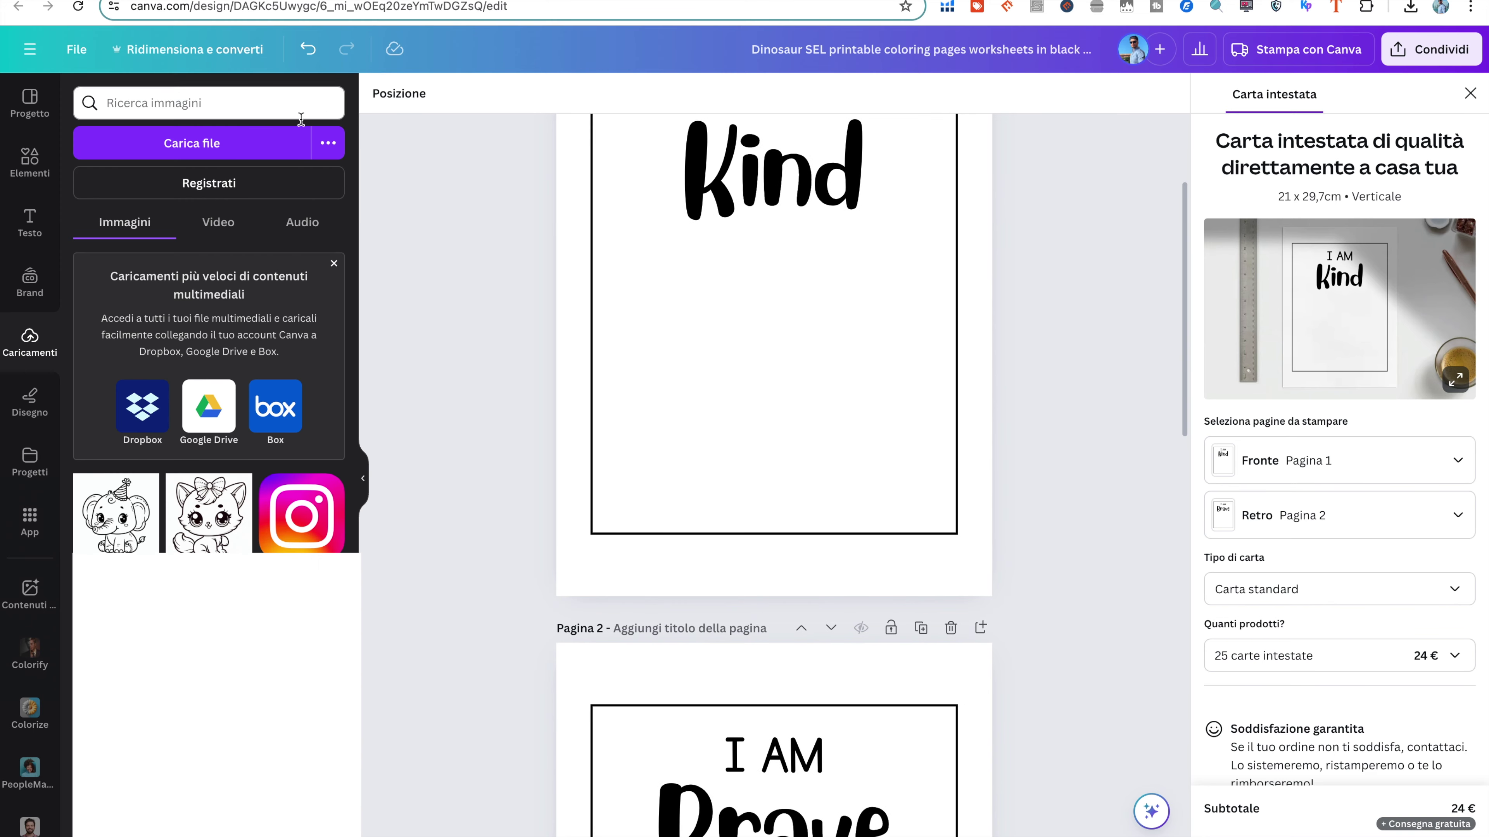
left_click(209, 156)
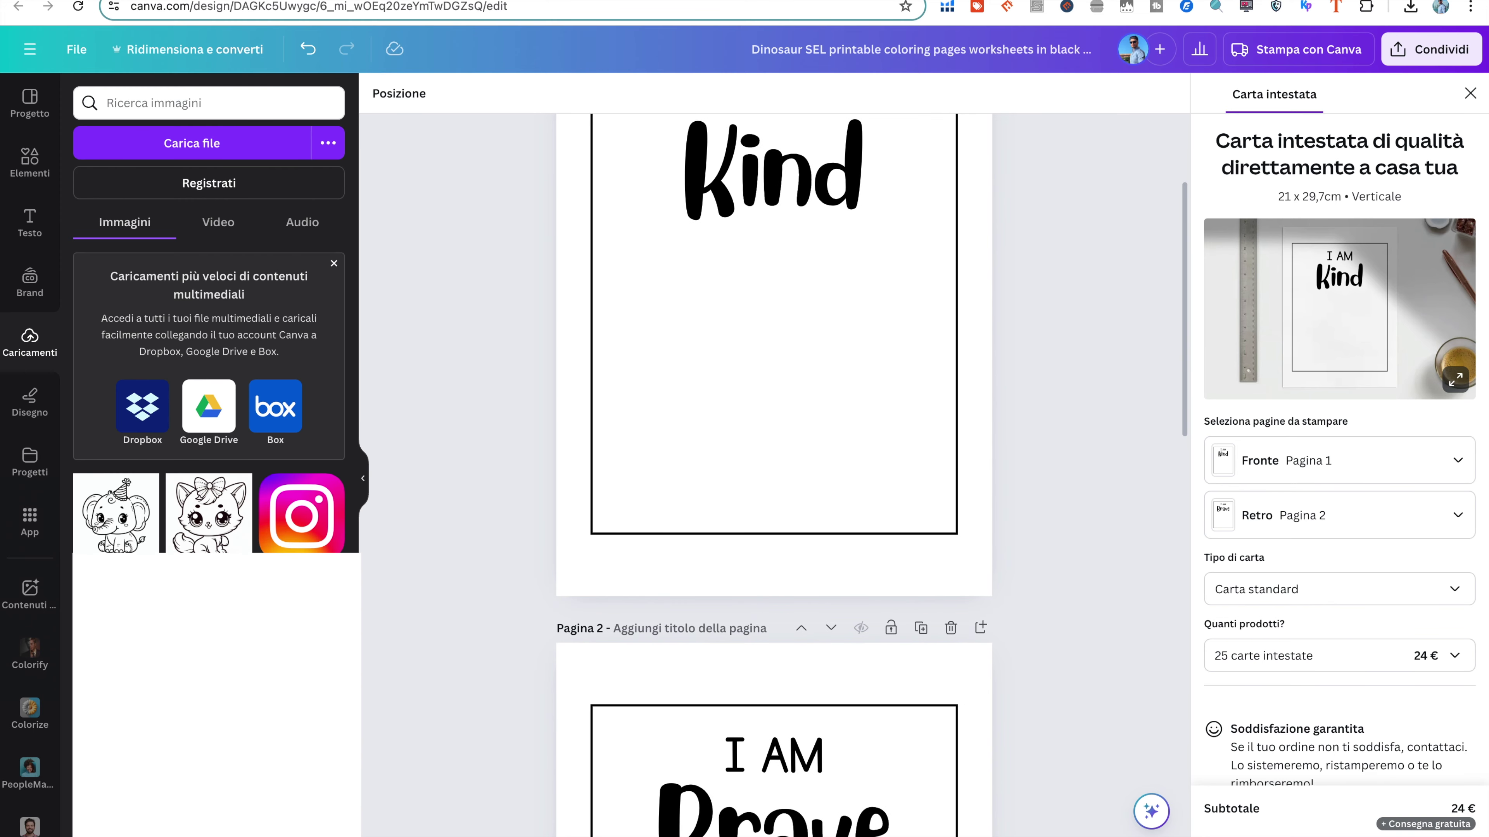
left_click(227, 537)
left_click(490, 420)
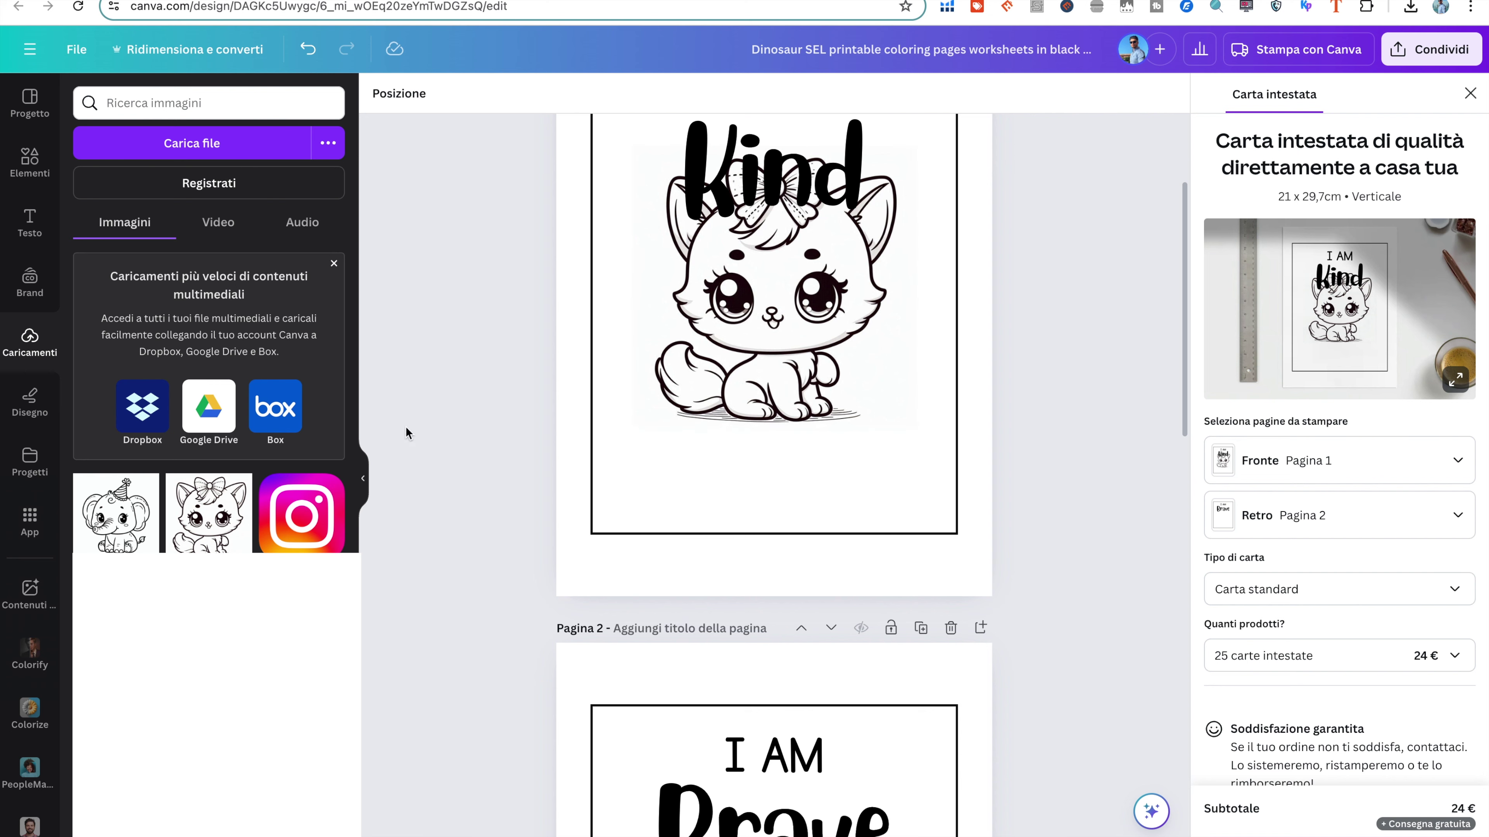
Insert the uploaded image of the elephant with a party hat on page 2
scroll(525, 522, "down", 10)
scroll(519, 520, "up", 5)
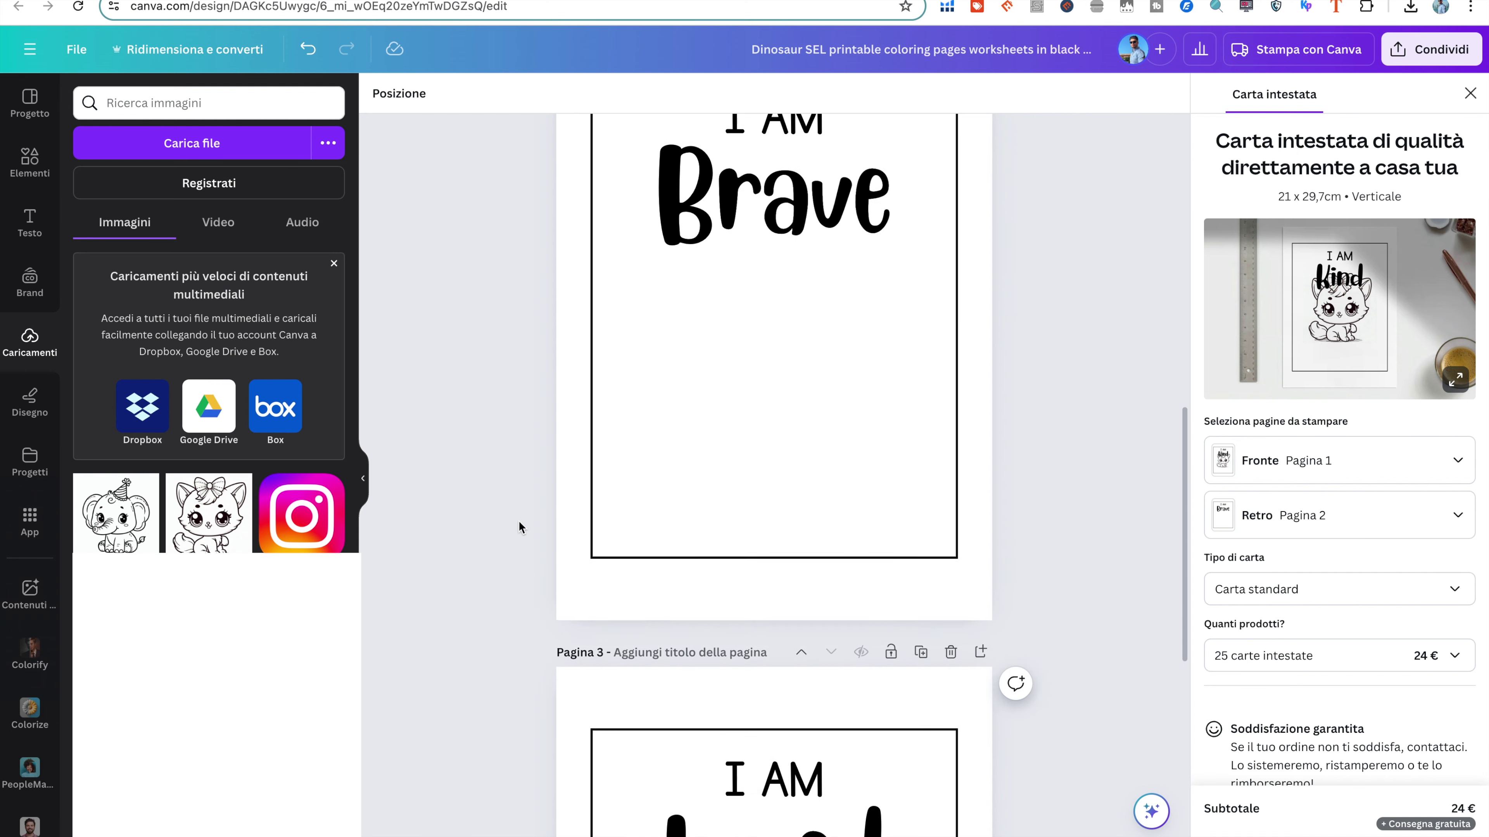
left_click(89, 489)
left_click(363, 478)
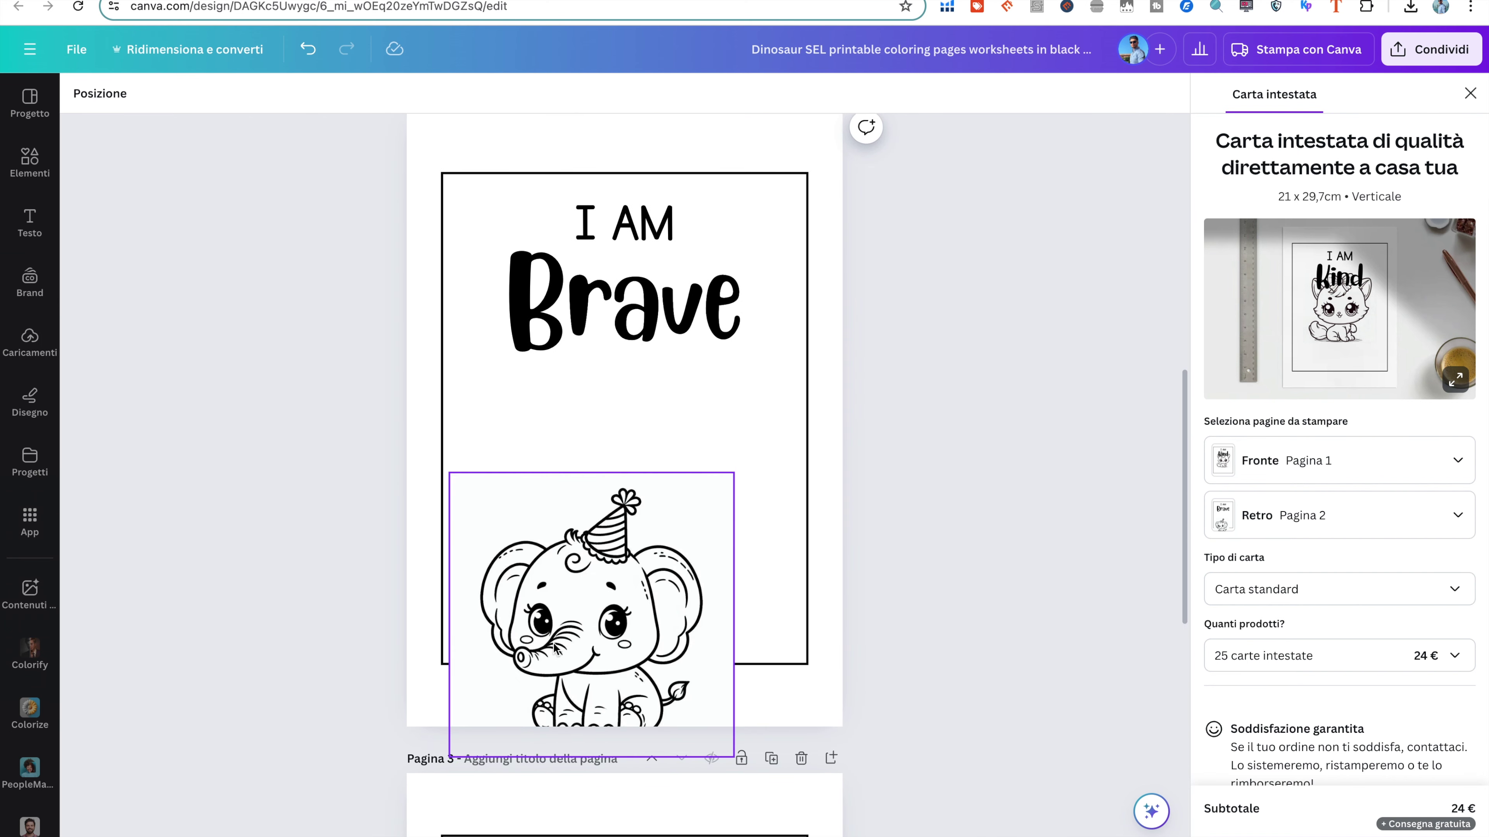
Move the cat image on page 1 below the word "Kind" and enlarge it slightly within the frame
scroll(628, 374, "up", 5)
left_click(622, 331)
left_click_drag(623, 331, 623, 421)
scroll(621, 399, "up", 3)
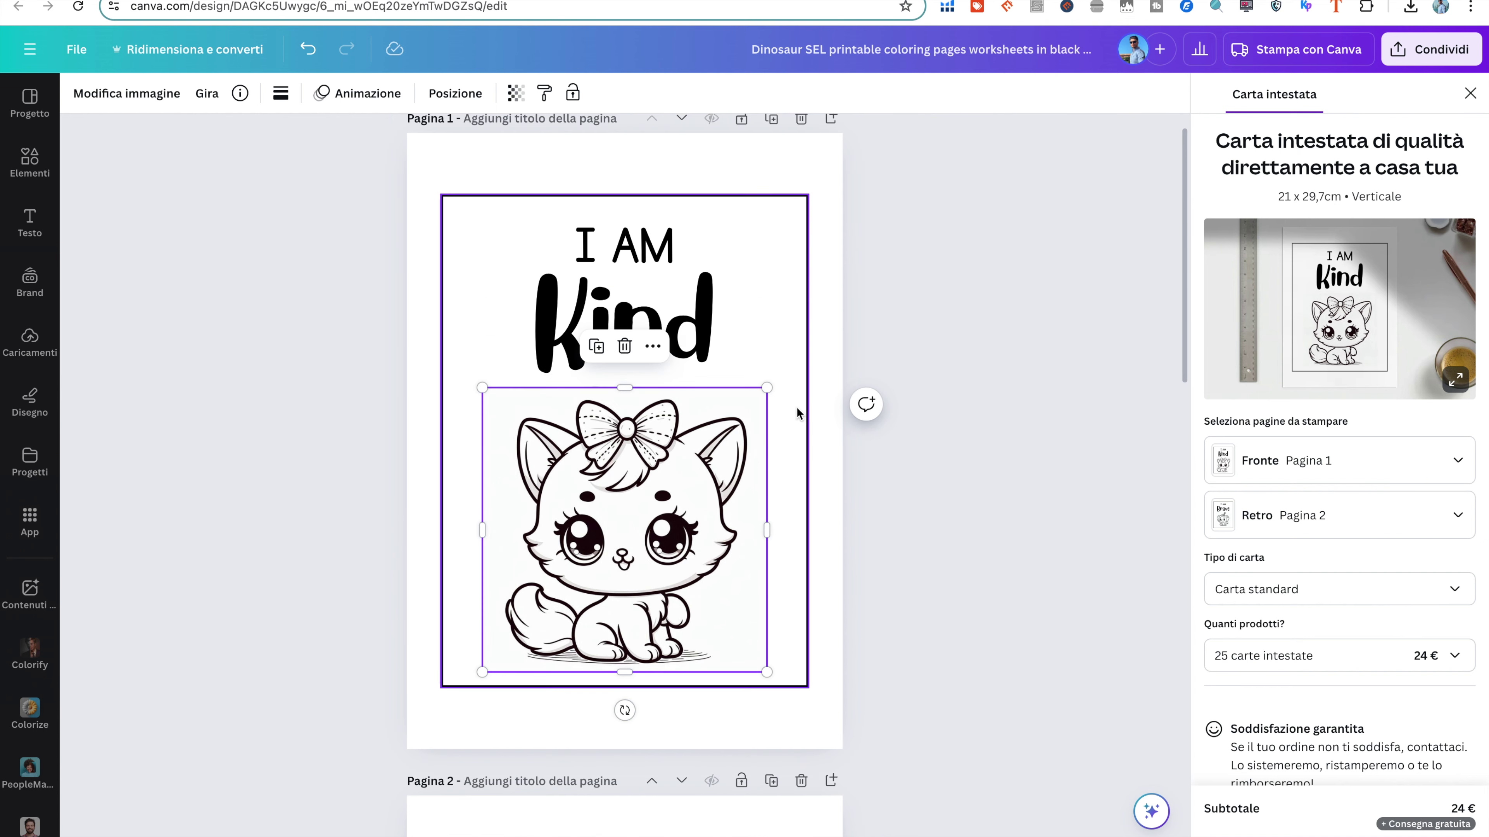
left_click_drag(766, 387, 783, 372)
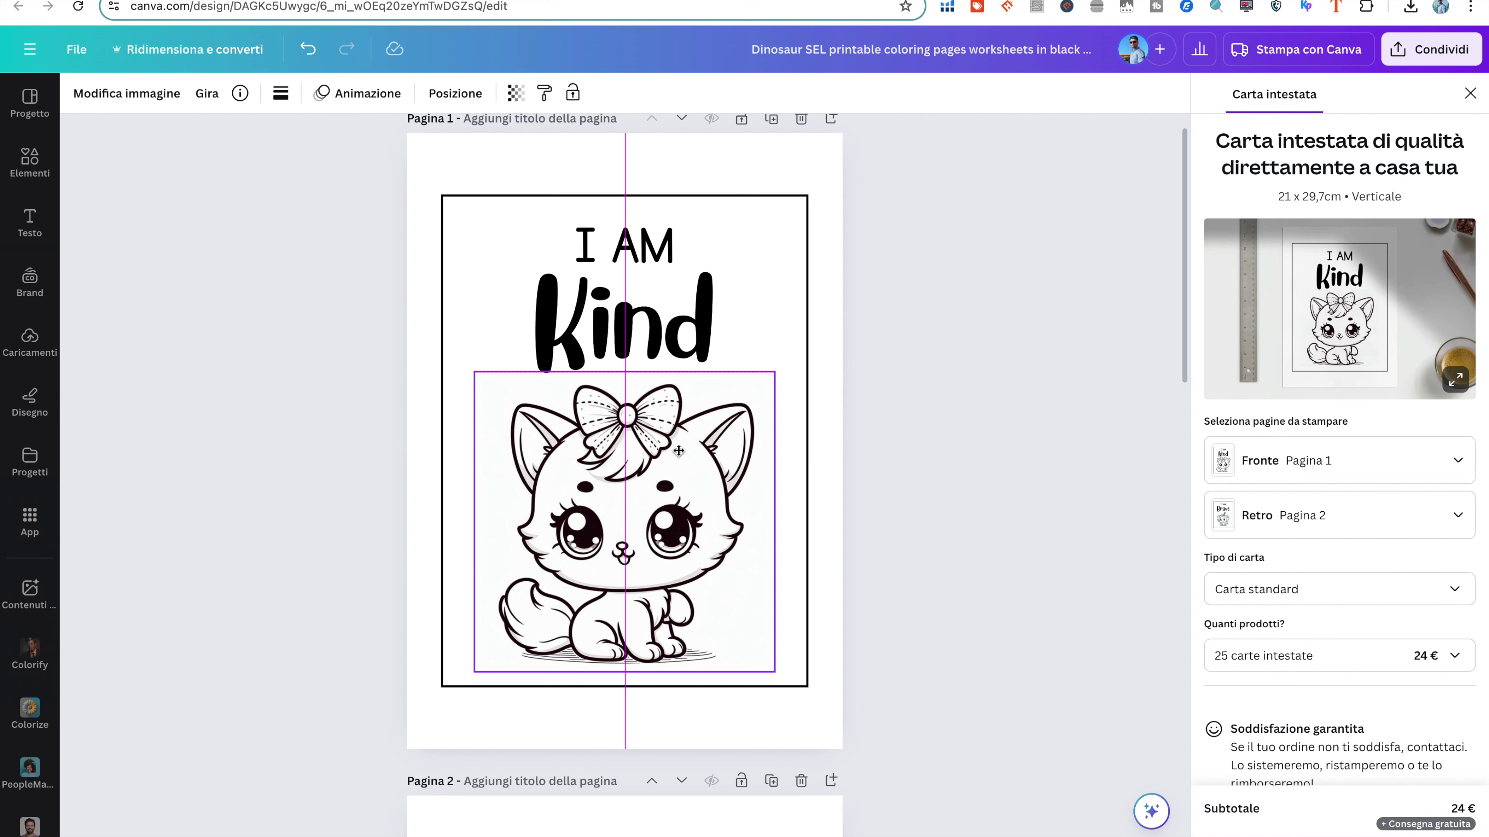
Enlarge the elephant image on page 2 and centre it below the word "Brave" within the frame
left_click(873, 469)
scroll(874, 478, "down", 5)
scroll(705, 374, "up", 5)
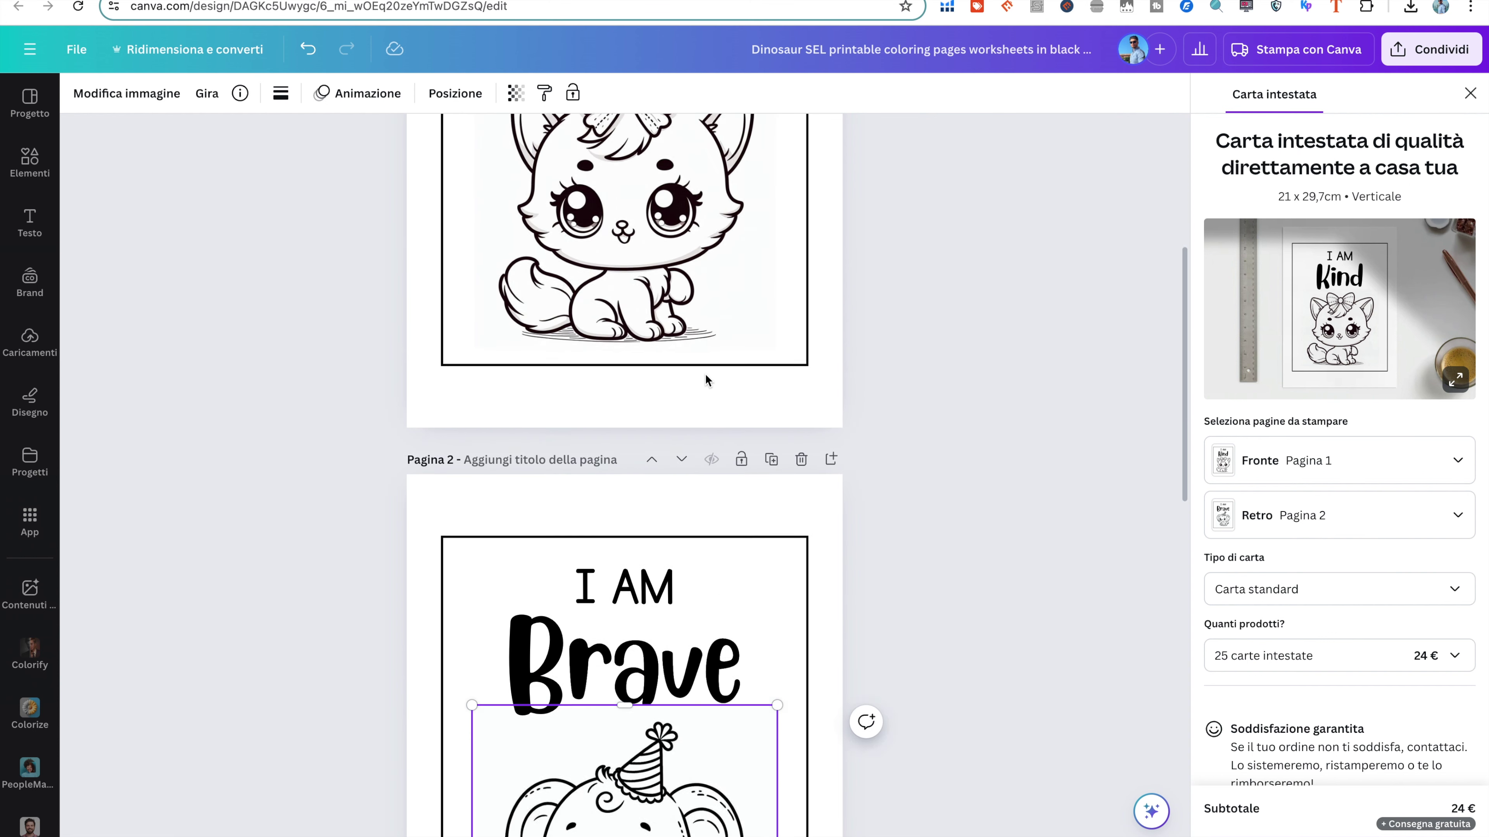
Search the design templates for "coloring pages" and browse the results
left_click(638, 275)
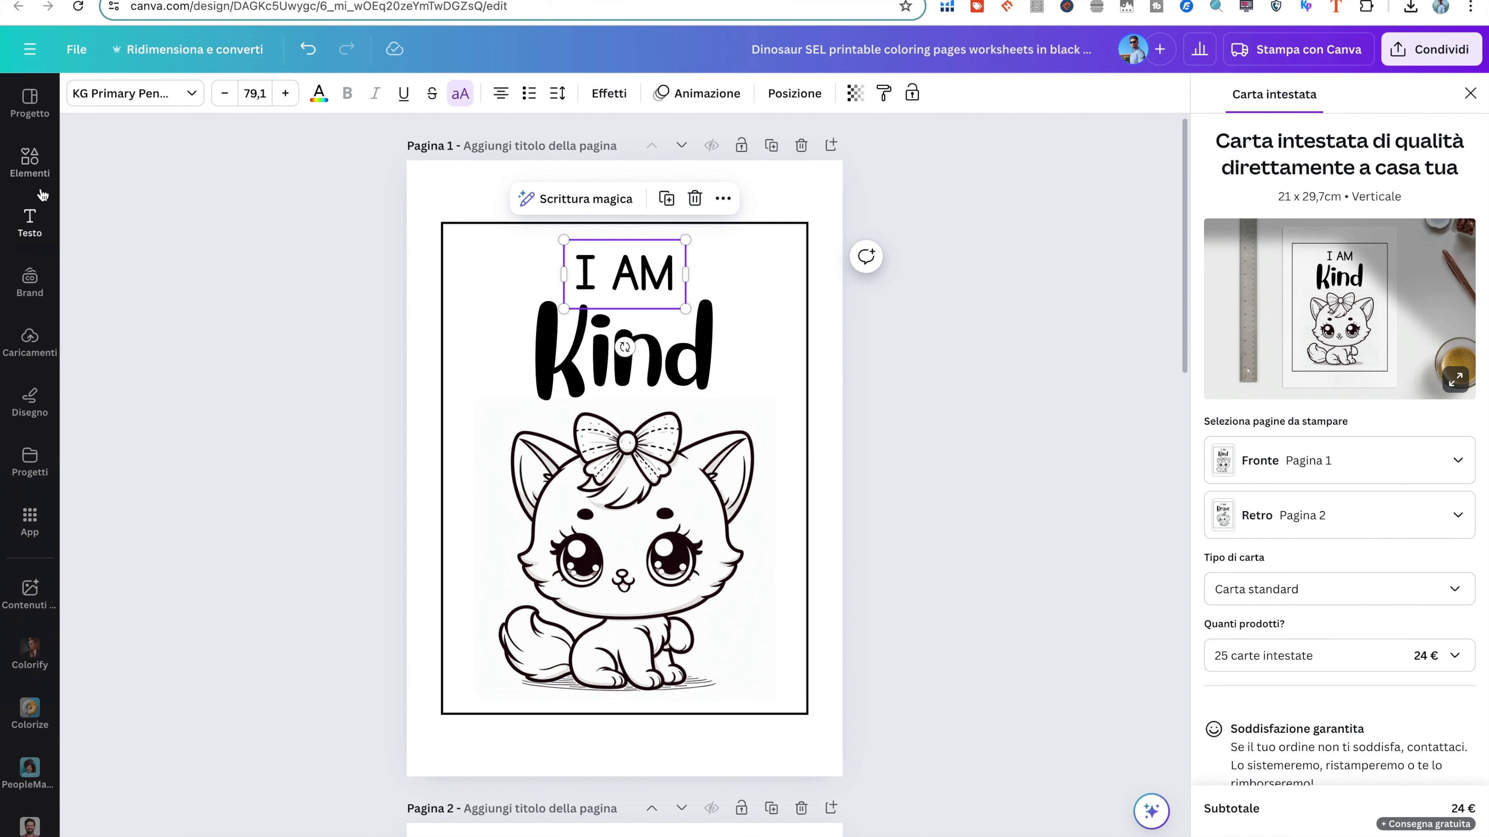
left_click(29, 162)
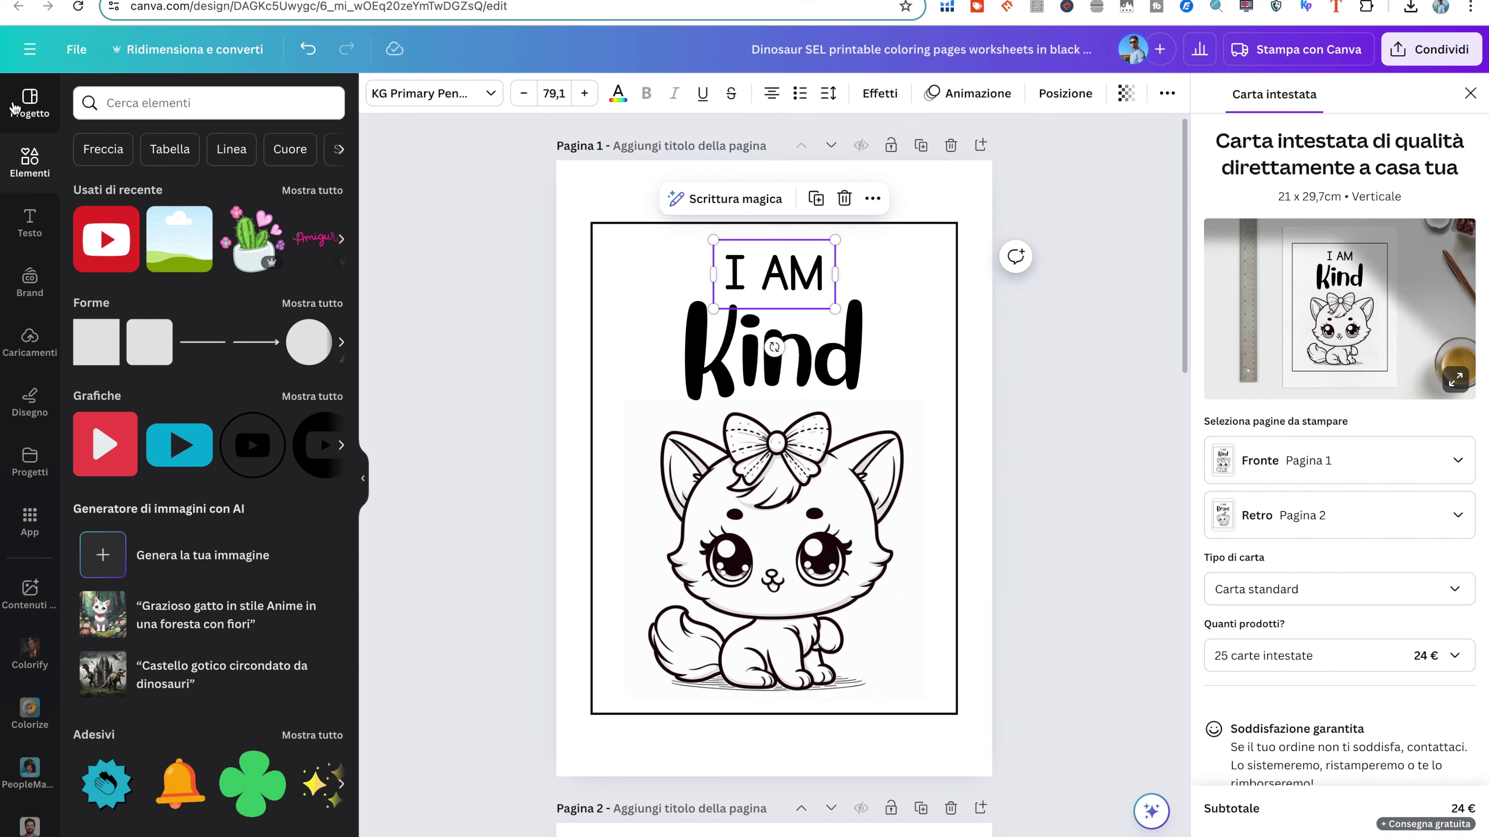
left_click(143, 111)
type("coloring pages")
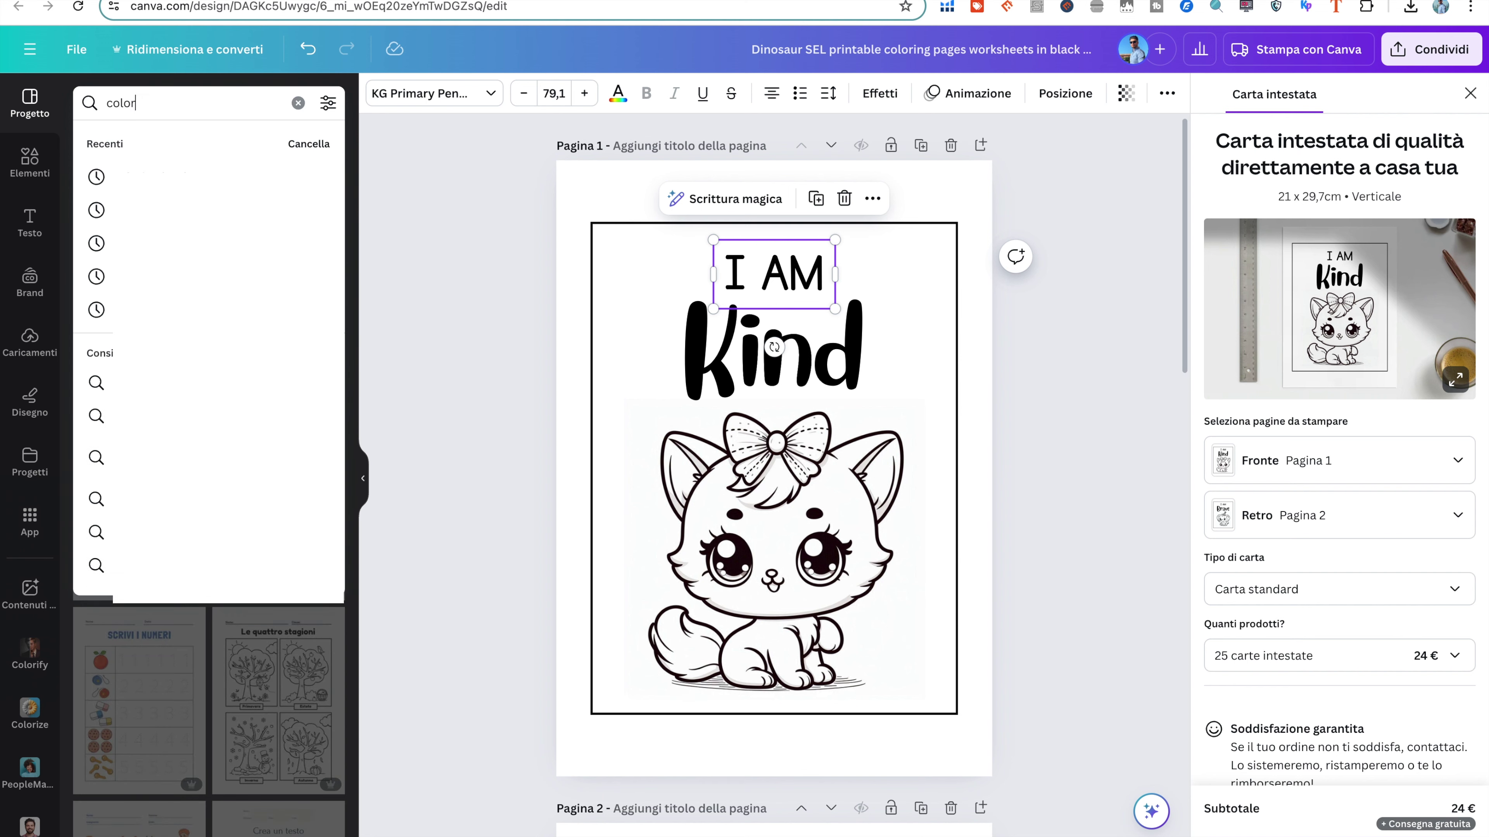
key("Return")
scroll(218, 516, "down", 7)
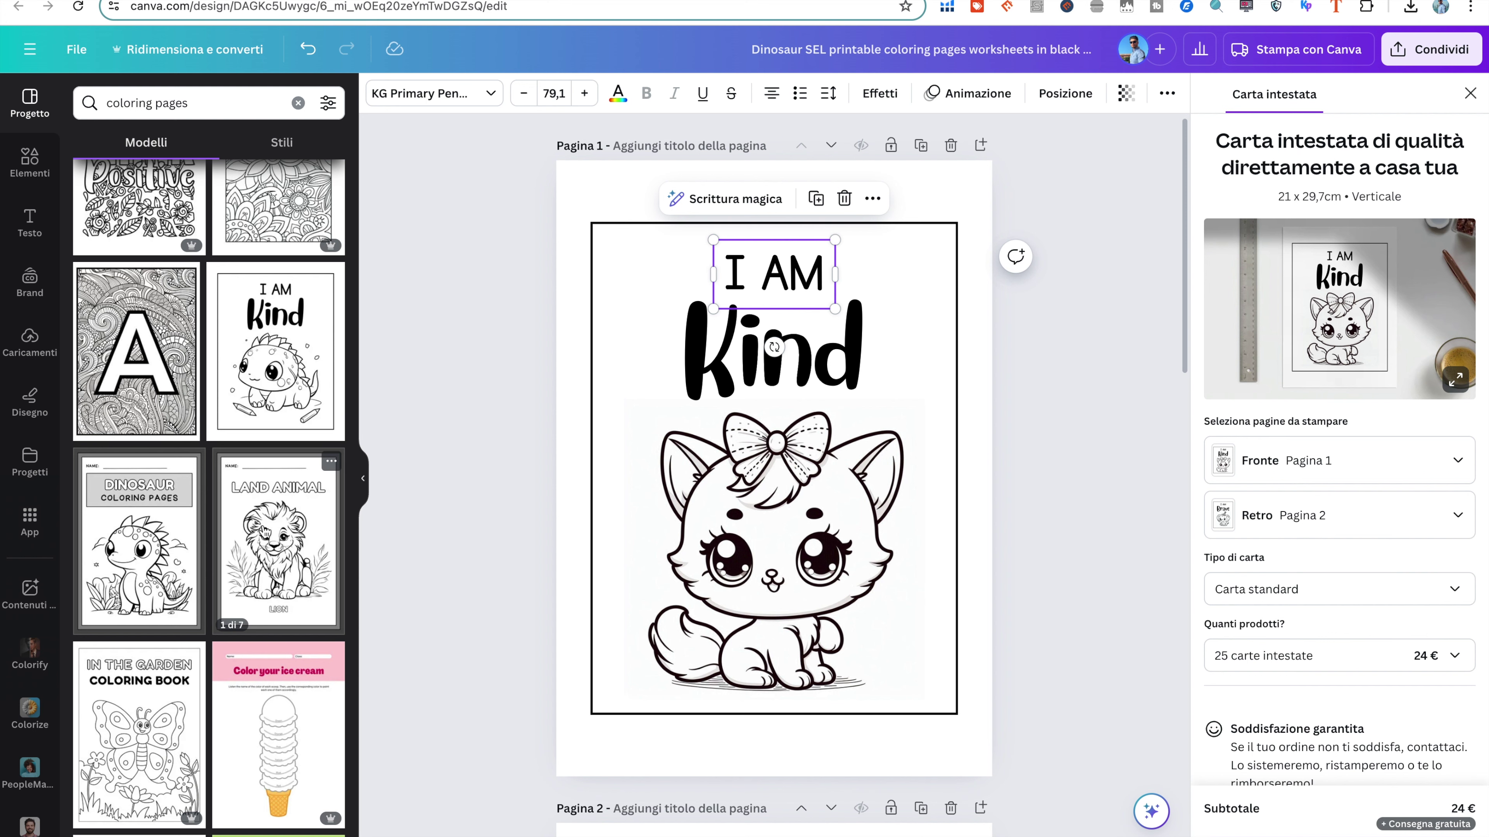
scroll(158, 501, "down", 3)
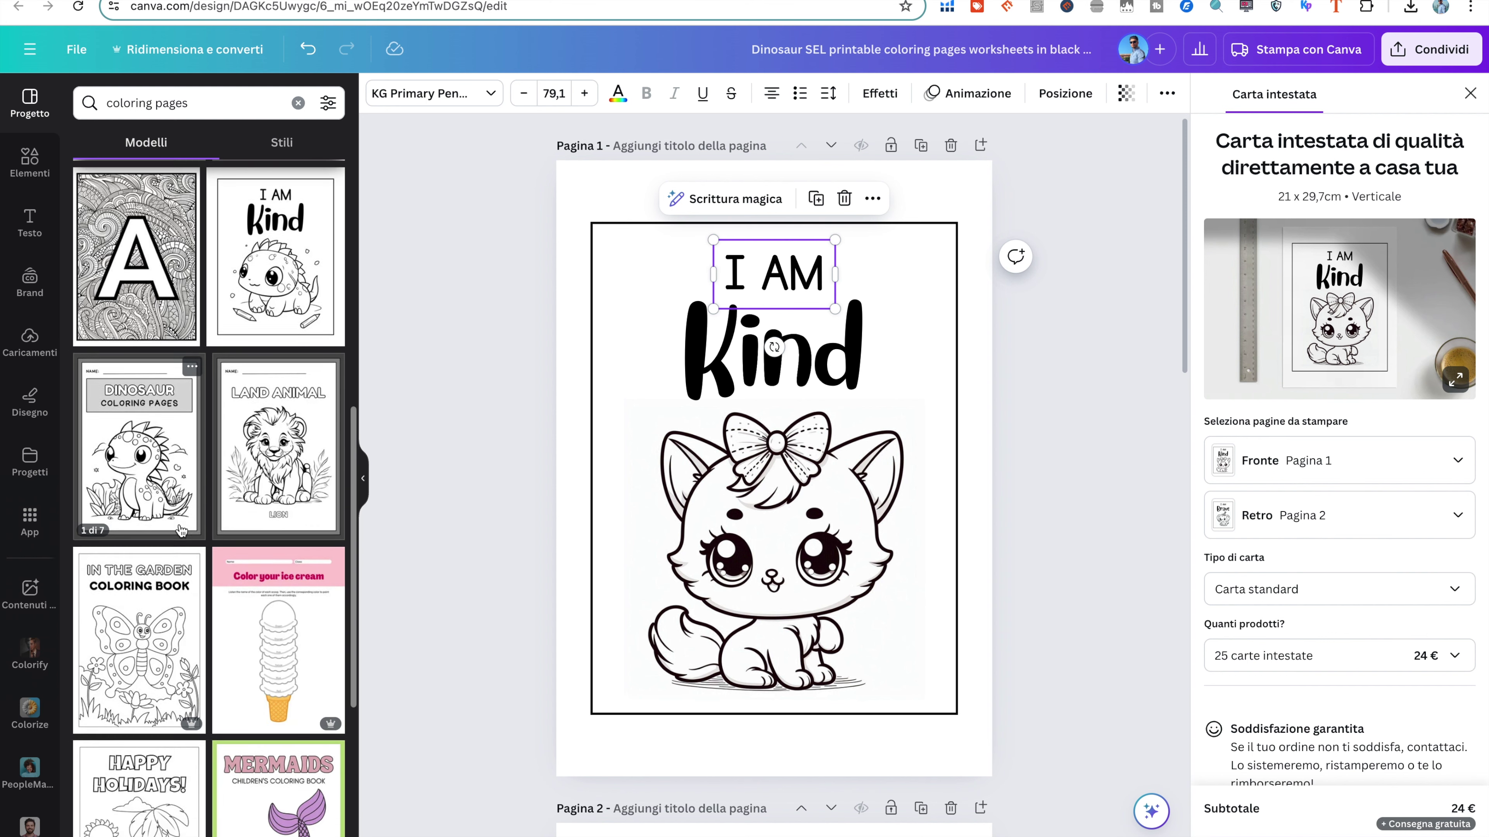
scroll(181, 716, "down", 9)
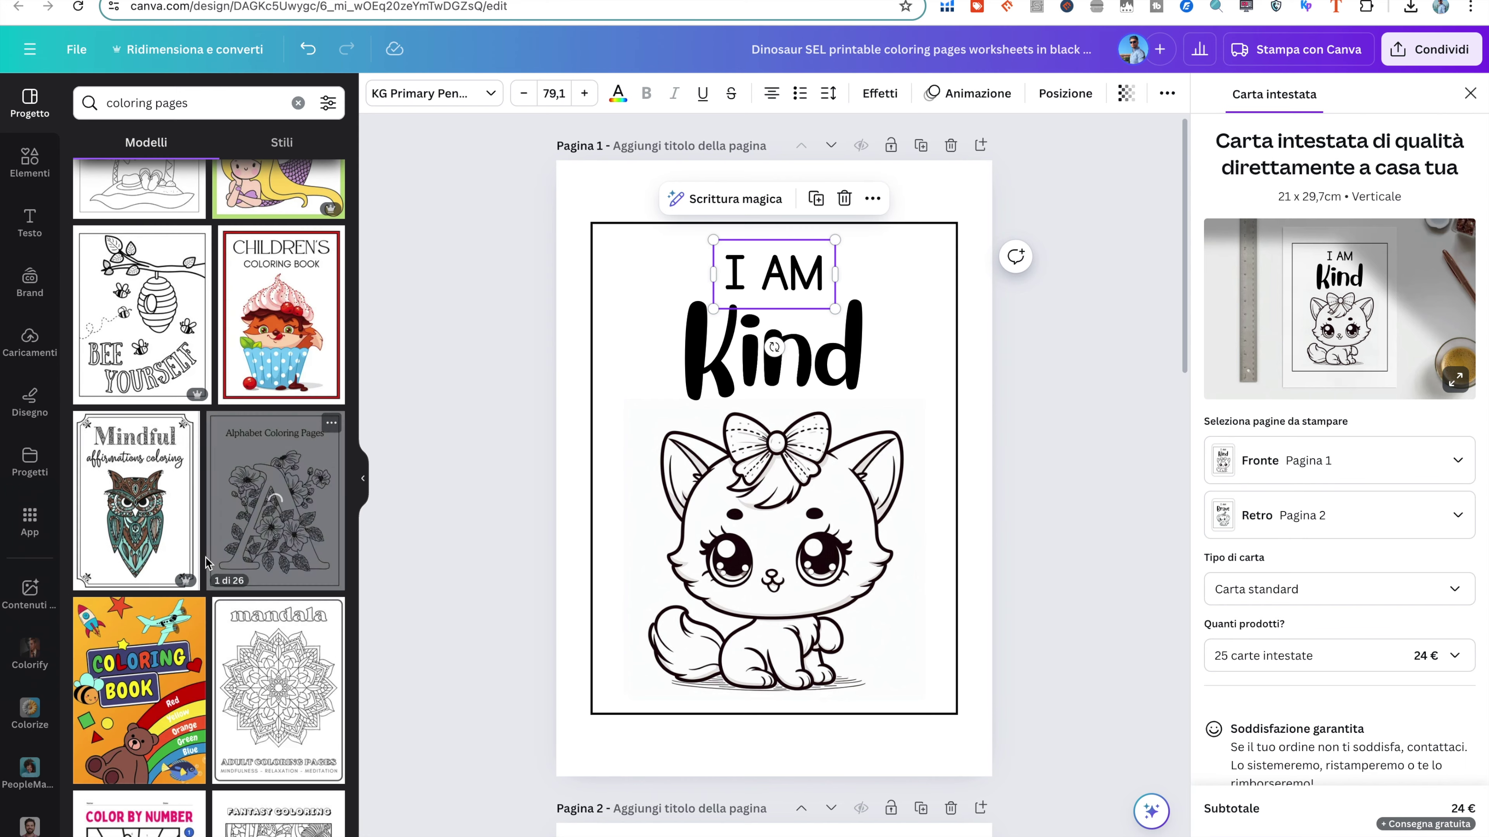
scroll(187, 590, "down", 7)
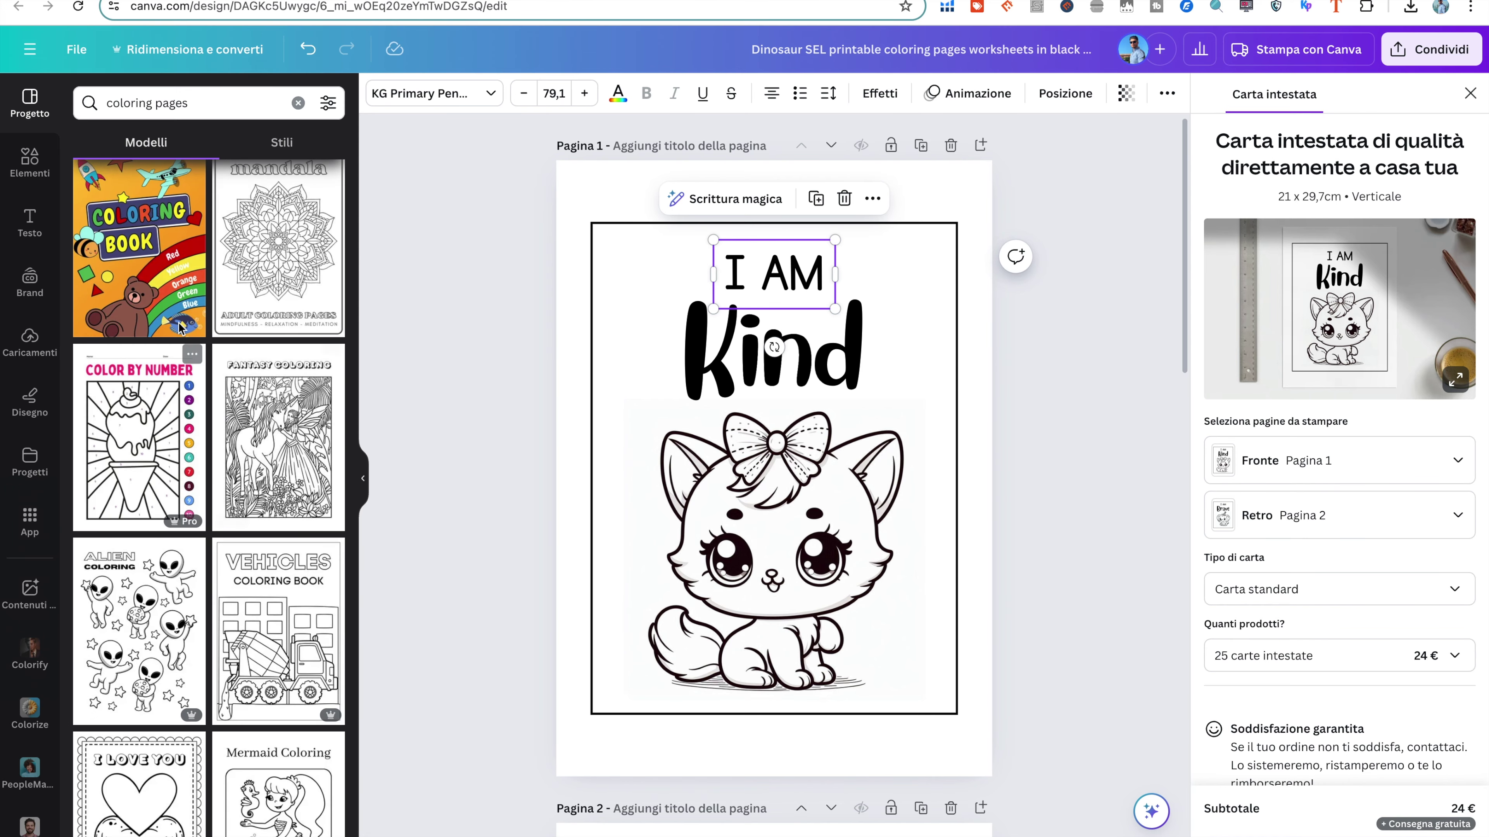
Add a blank page 4 after the "I AM Loved" page and apply the "Color by Number" ice cream template to it
scroll(607, 554, "down", 20)
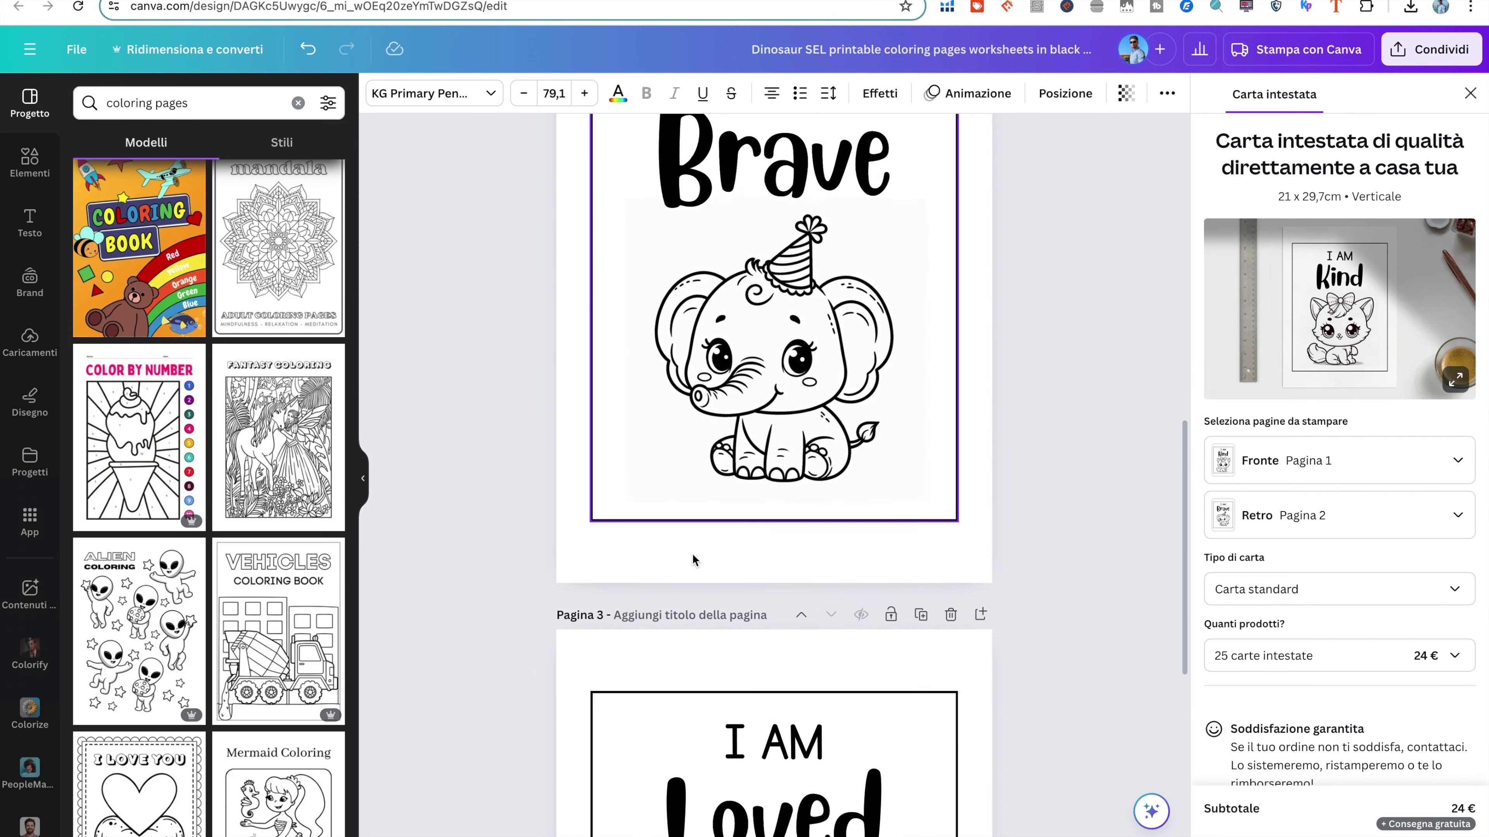
left_click(755, 808)
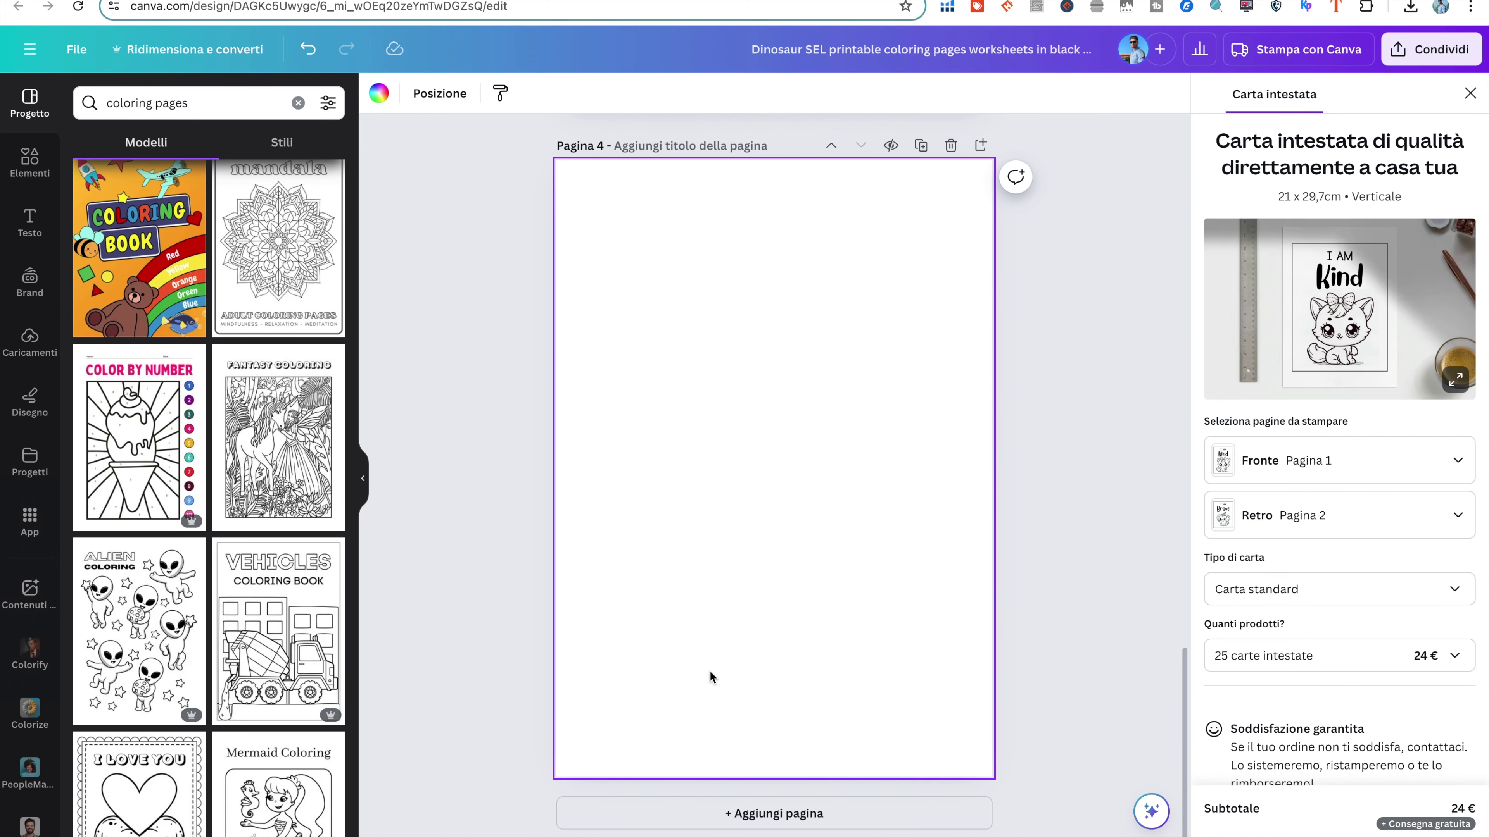
left_click(168, 463)
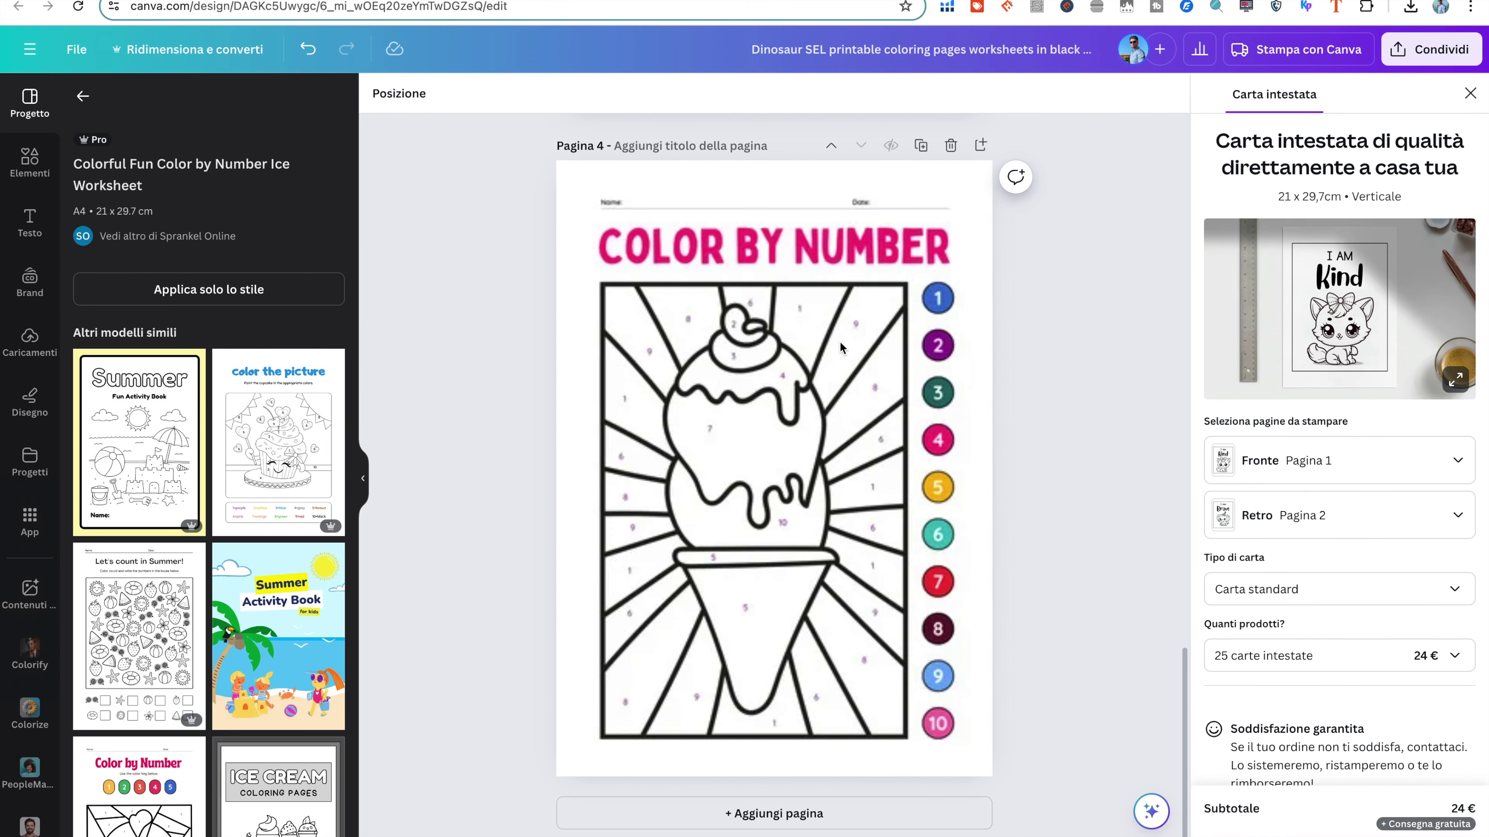
left_click(750, 276)
Show all graphics matching "coloring book animals" in the elements and delete the ice cream drawing from page 4
left_click(30, 161)
left_click(169, 103)
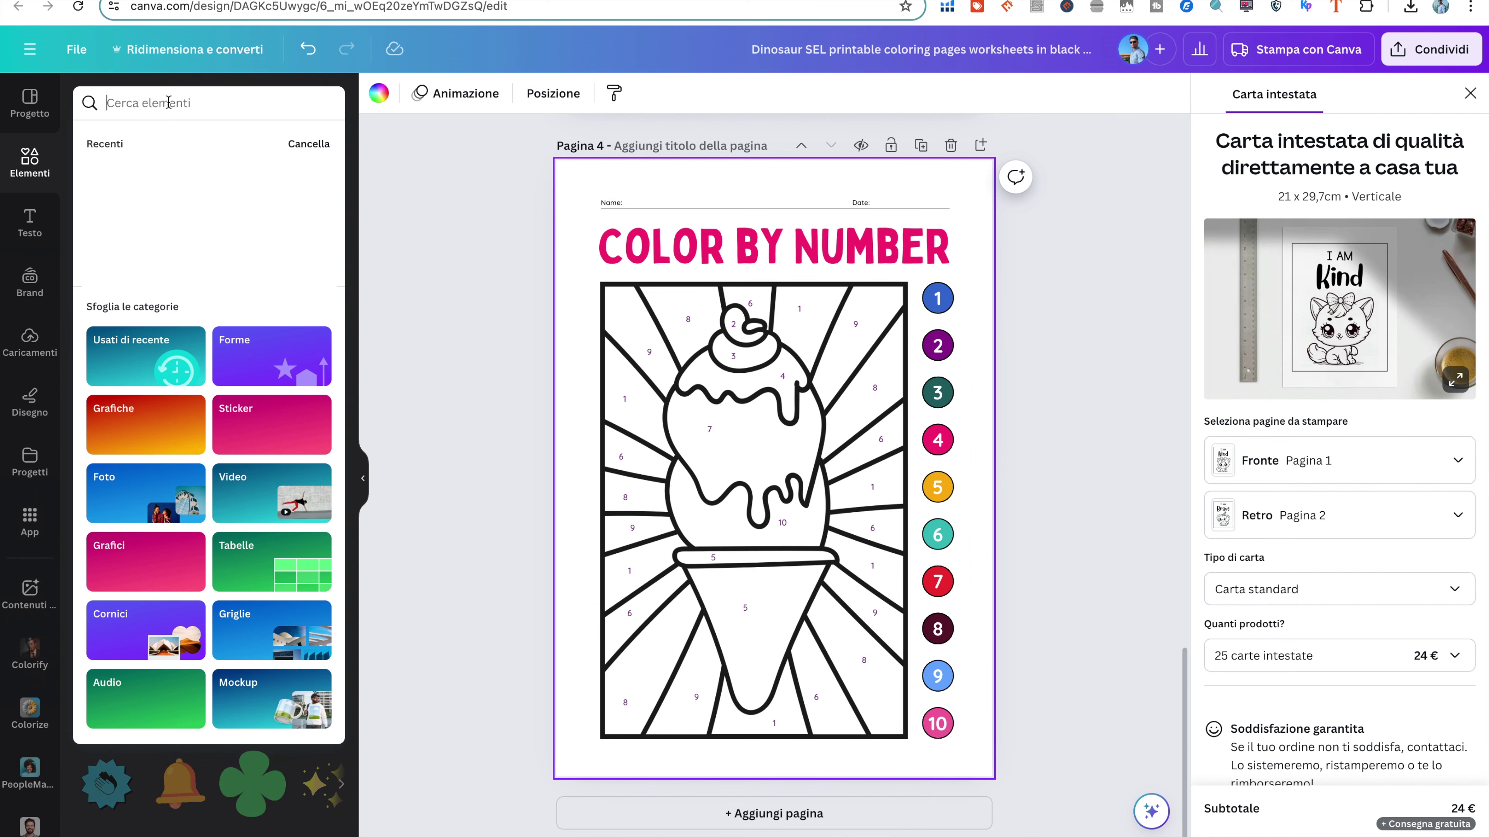
type("coloring book")
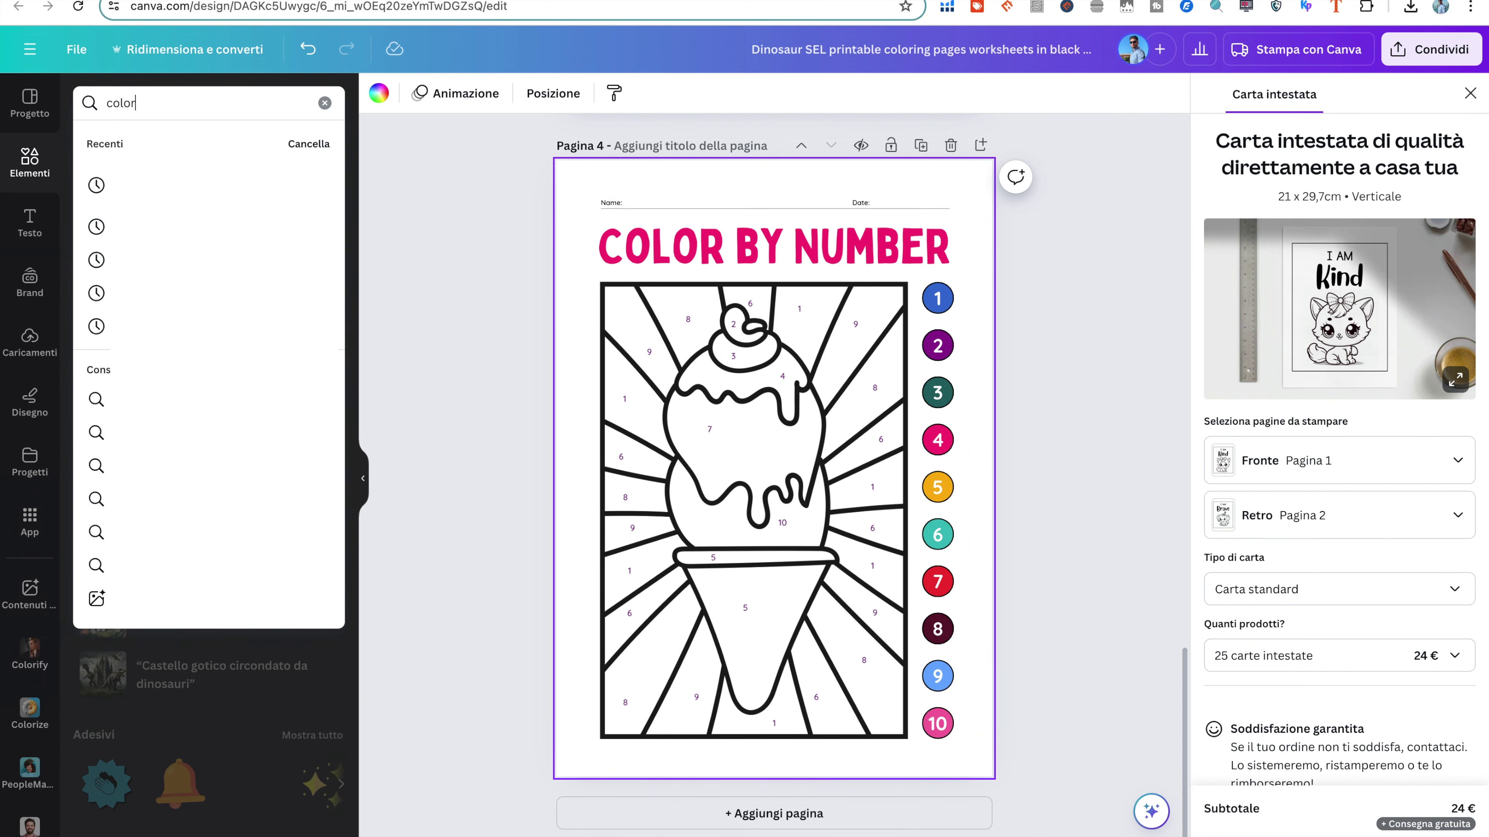
key("Return")
type("animals")
key("Return")
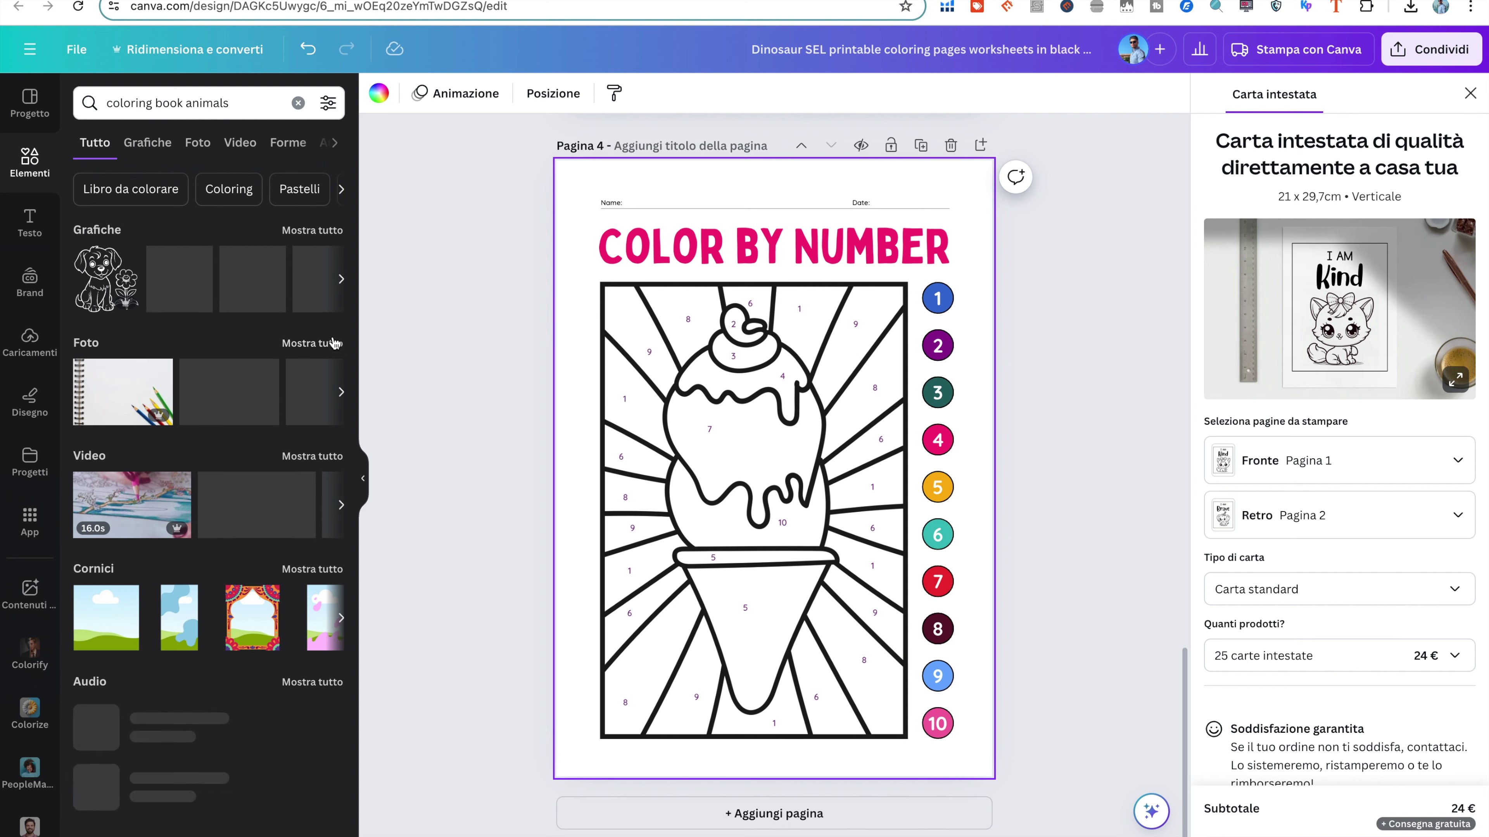
left_click(320, 238)
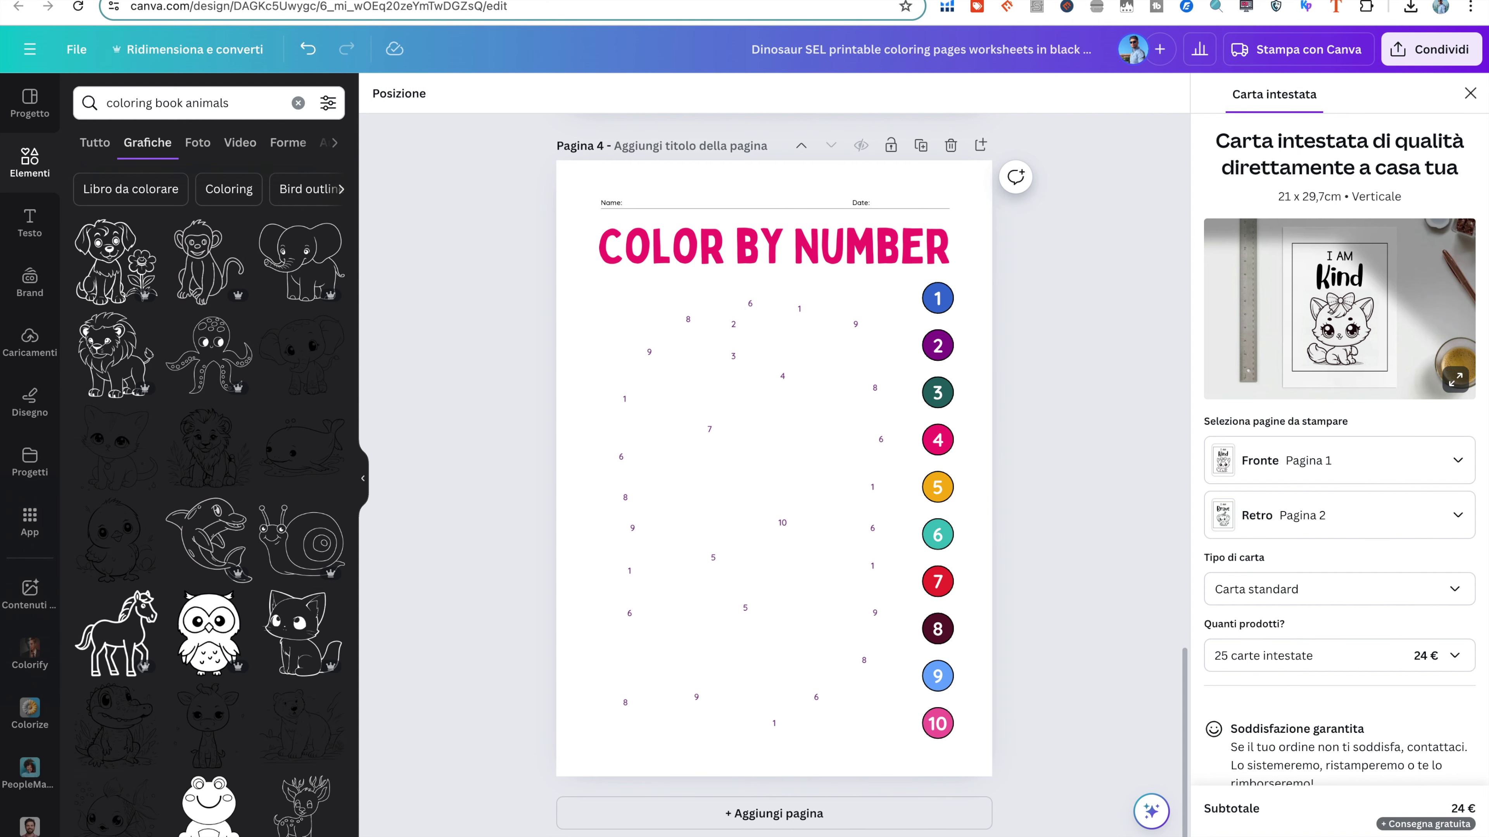
Add a blank page 5 and insert the outlined elephant graphic on it
left_click(841, 821)
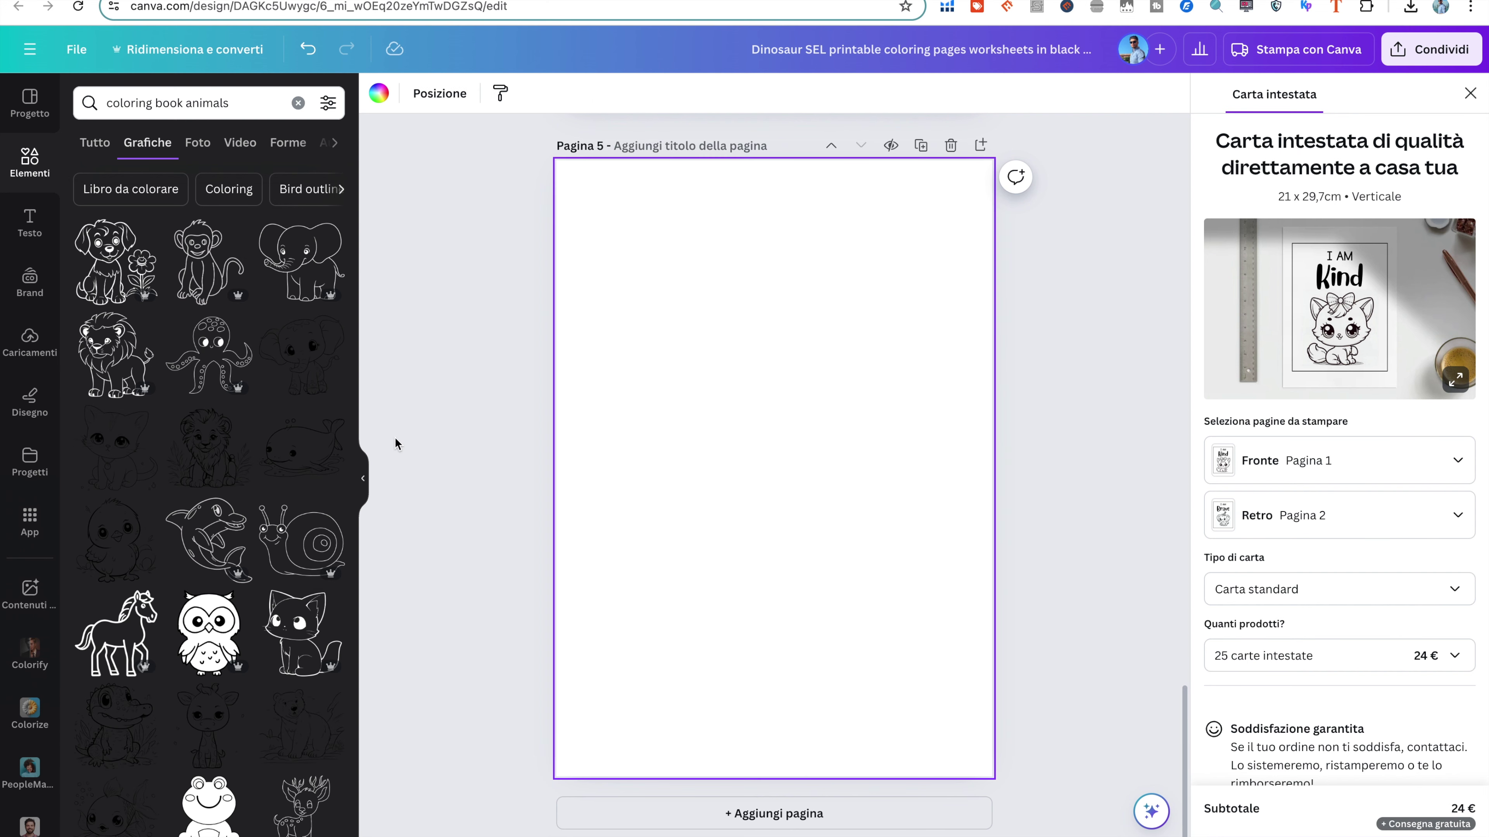
left_click(295, 281)
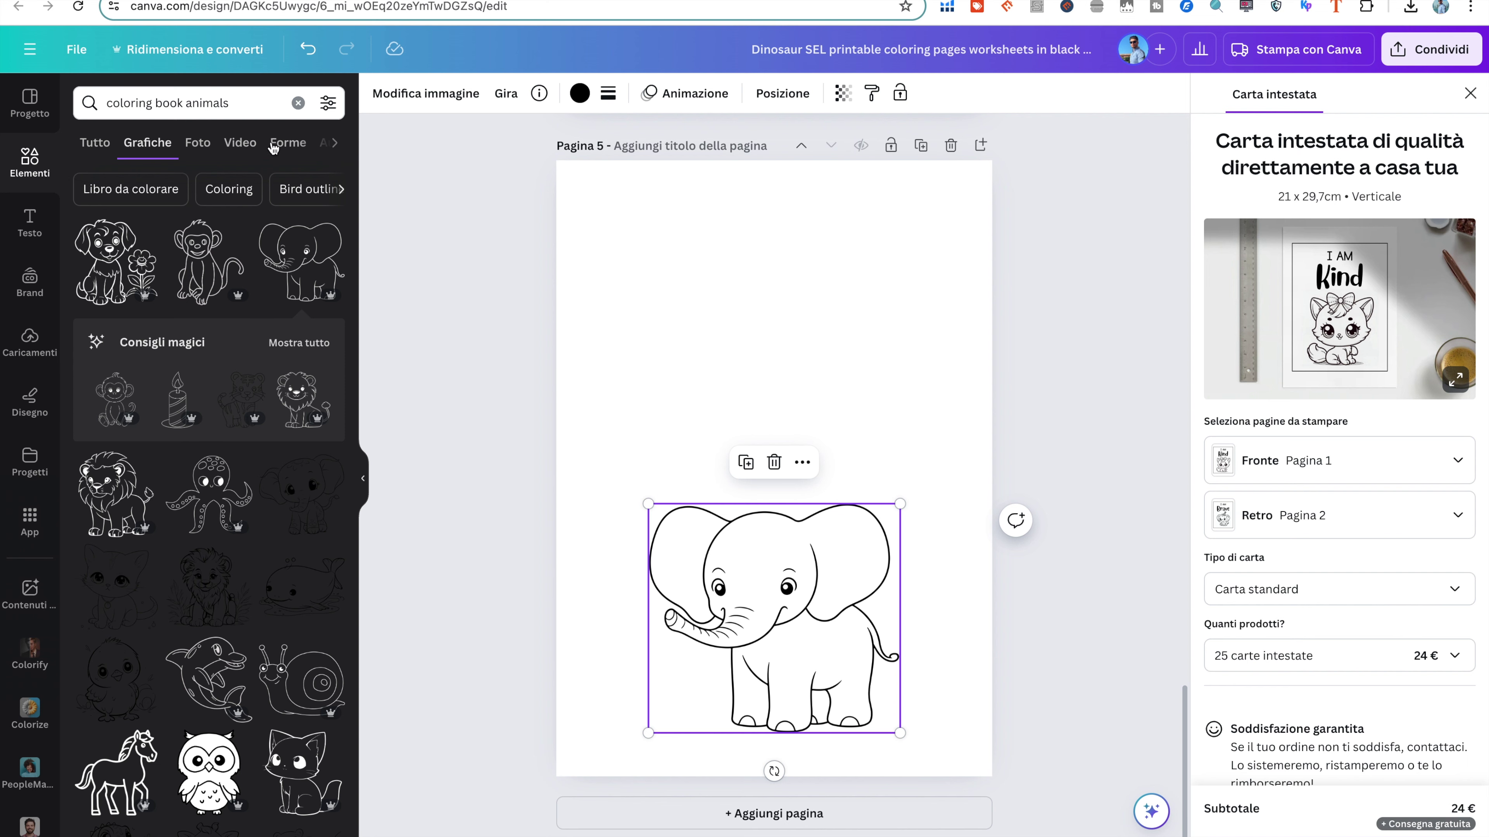
Search the graphics for "coloring book three" and place the outlined bare tree, resized, in the upper-left part of page 5
double_click(223, 109)
type("three")
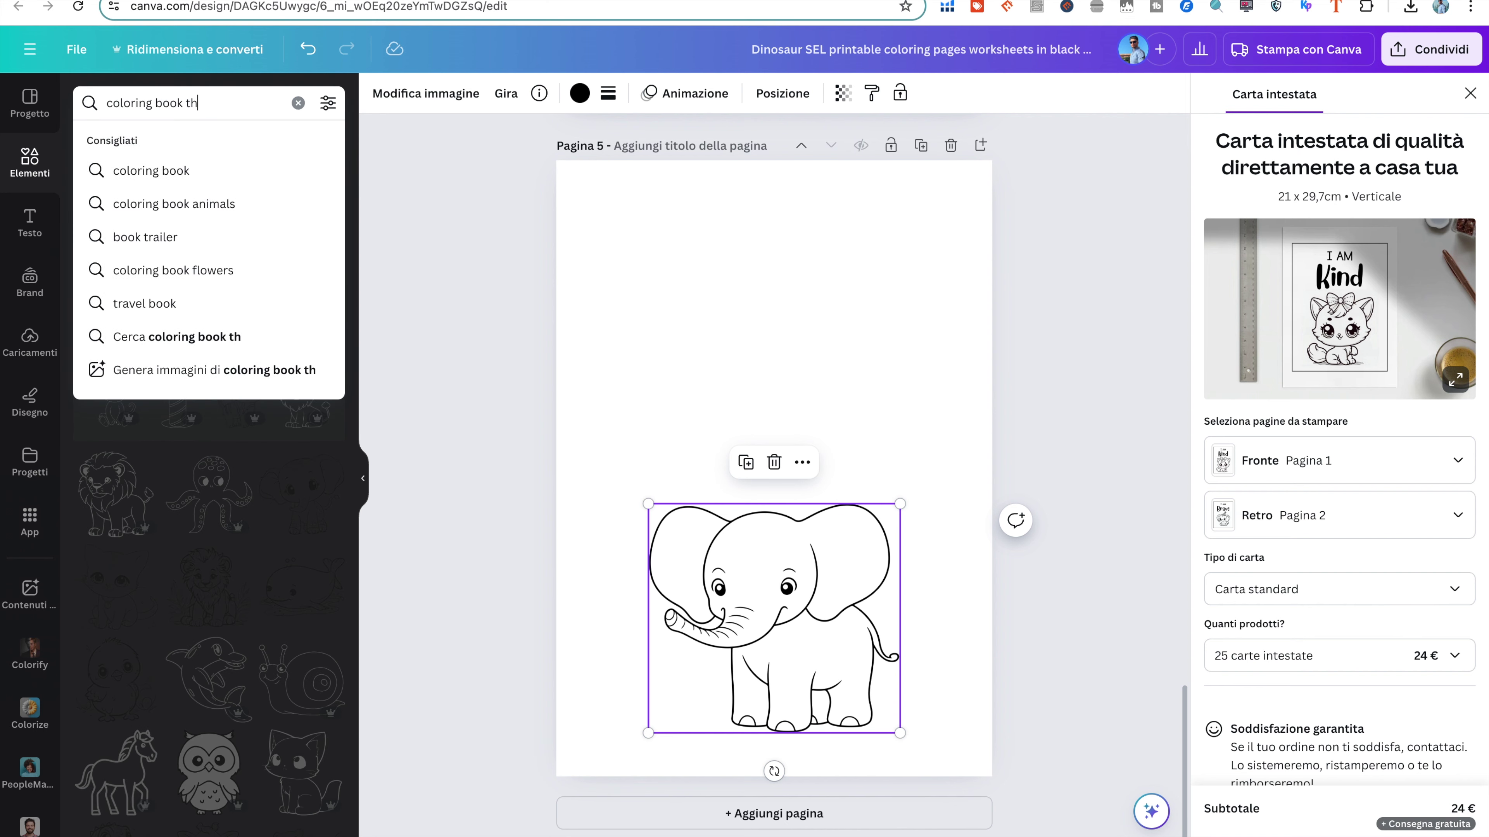
key("Return")
scroll(158, 441, "down", 5)
left_click(154, 439)
left_click_drag(773, 447, 641, 379)
left_click_drag(731, 307, 819, 210)
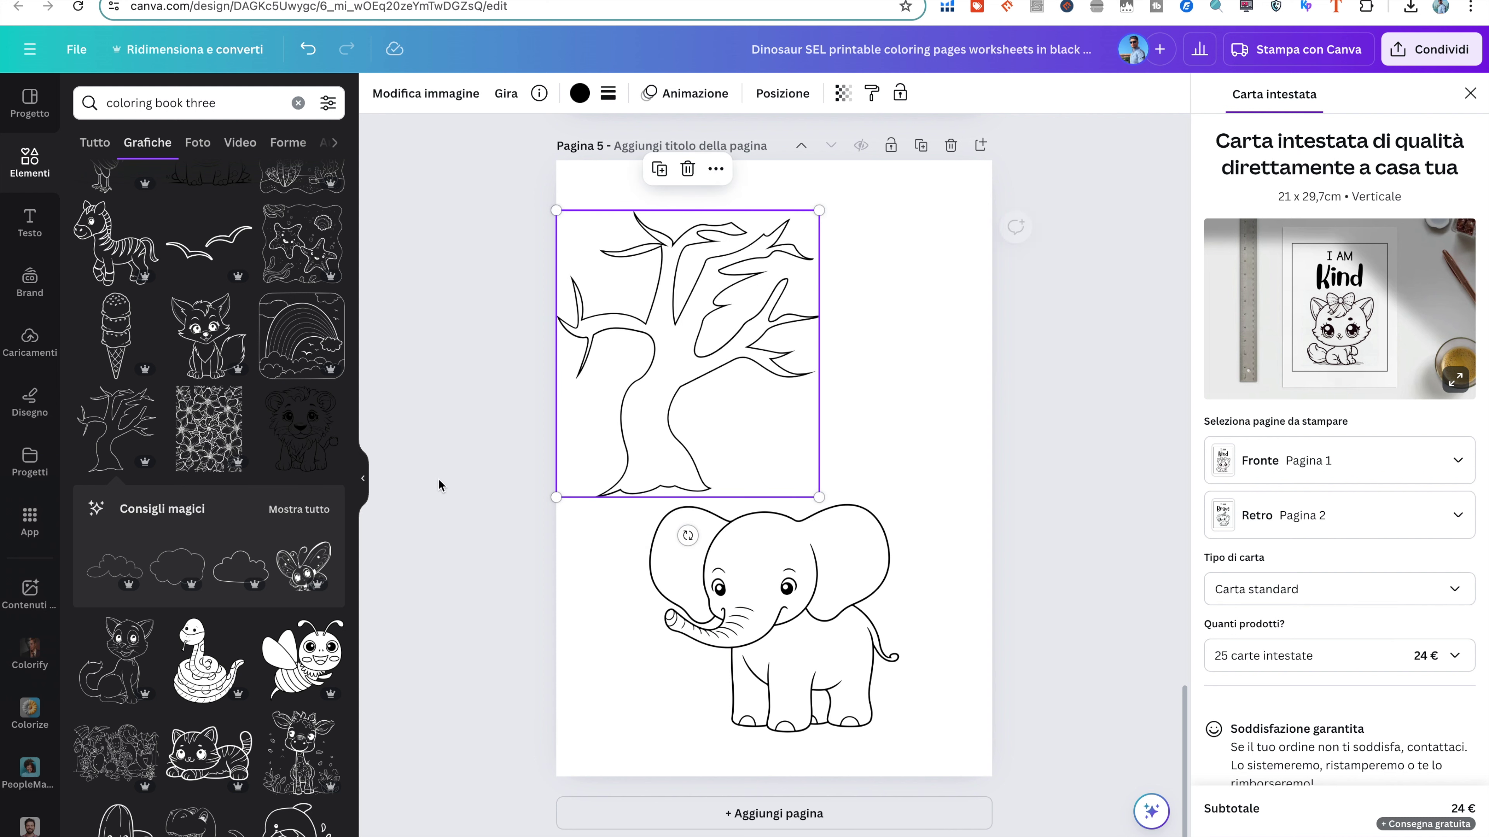
Arrange the elephant at a smaller size to the right of the tree and add the flying birds graphic in page 5's upper-right corner
left_click_drag(673, 533, 770, 434)
left_click(560, 469)
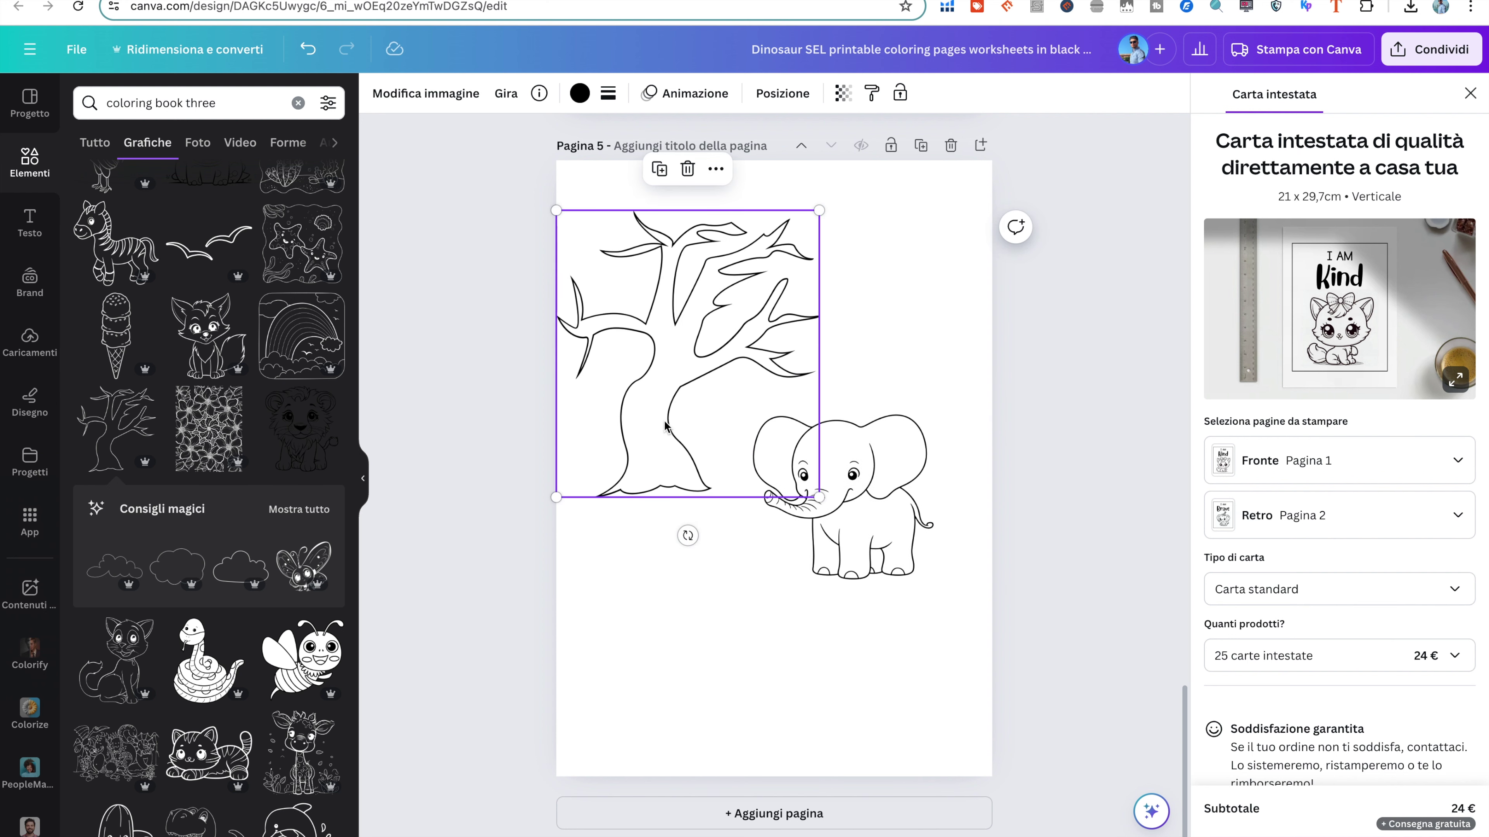
left_click_drag(560, 469, 550, 470)
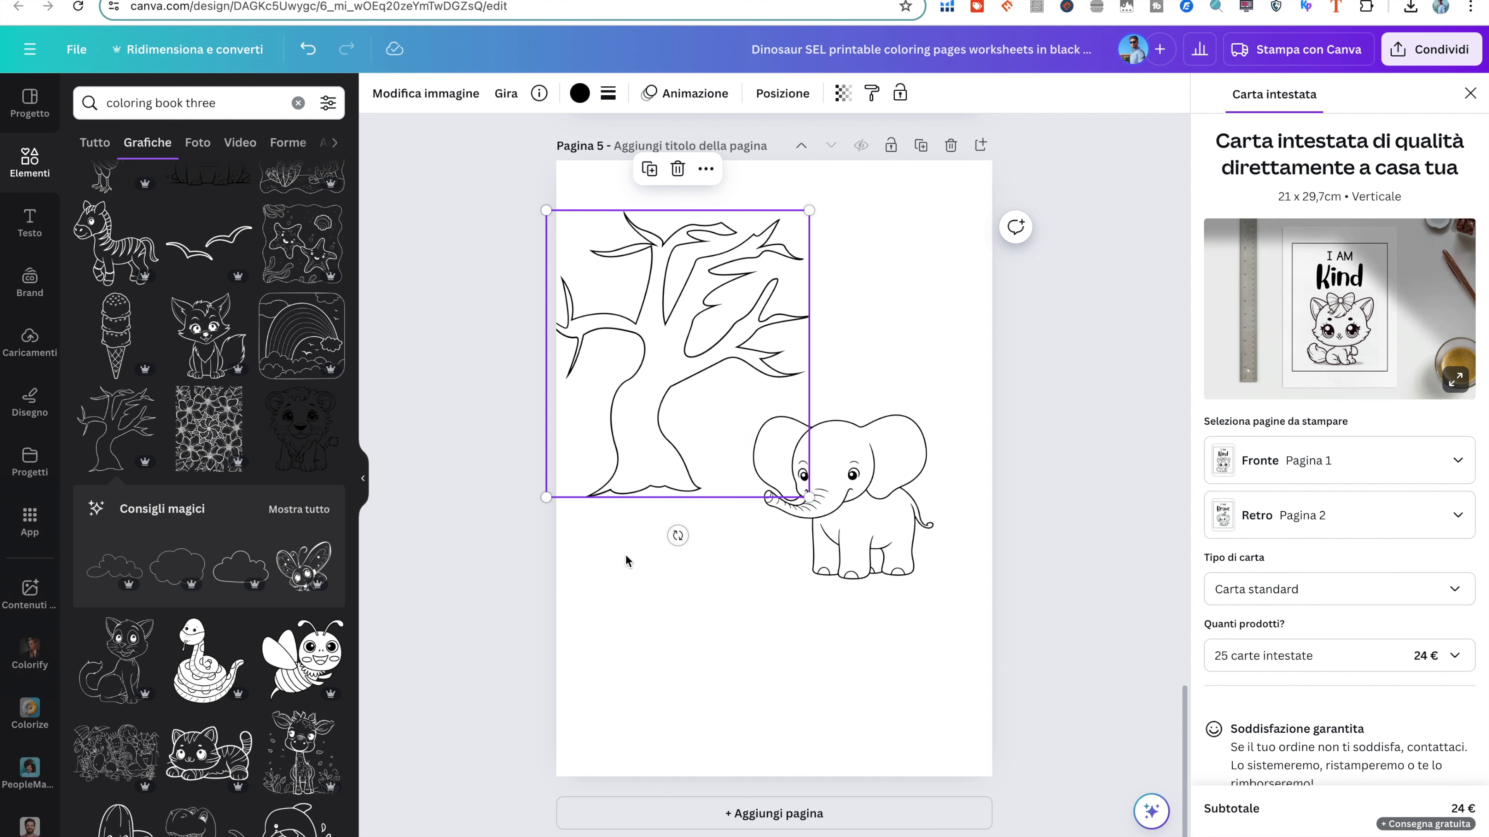
left_click_drag(209, 243, 906, 237)
left_click(515, 592)
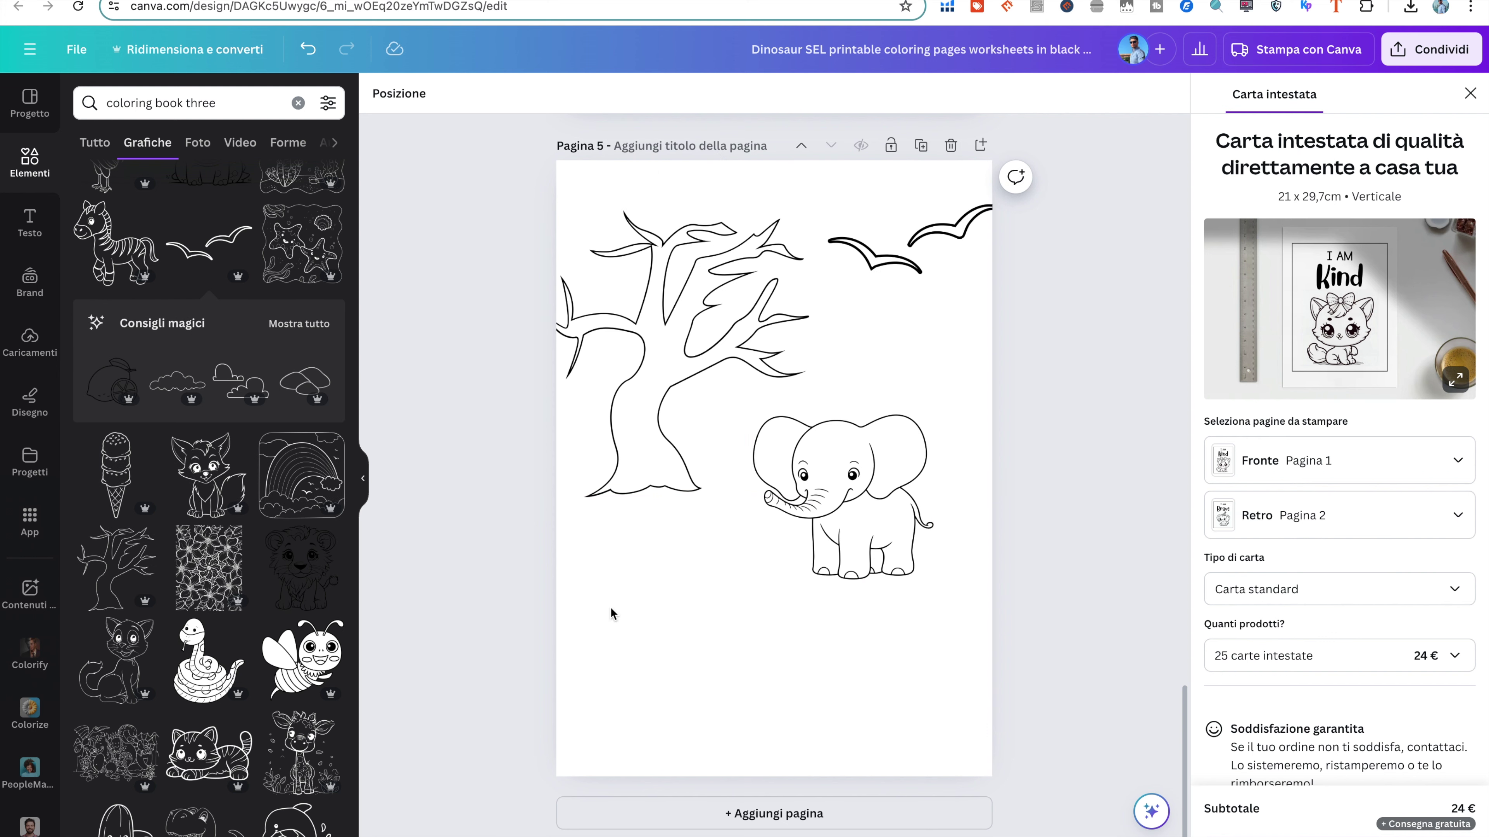
Review the "I AM" coloring pages from page 1 to page 3
scroll(286, 576, "up", 5)
scroll(285, 576, "up", 10)
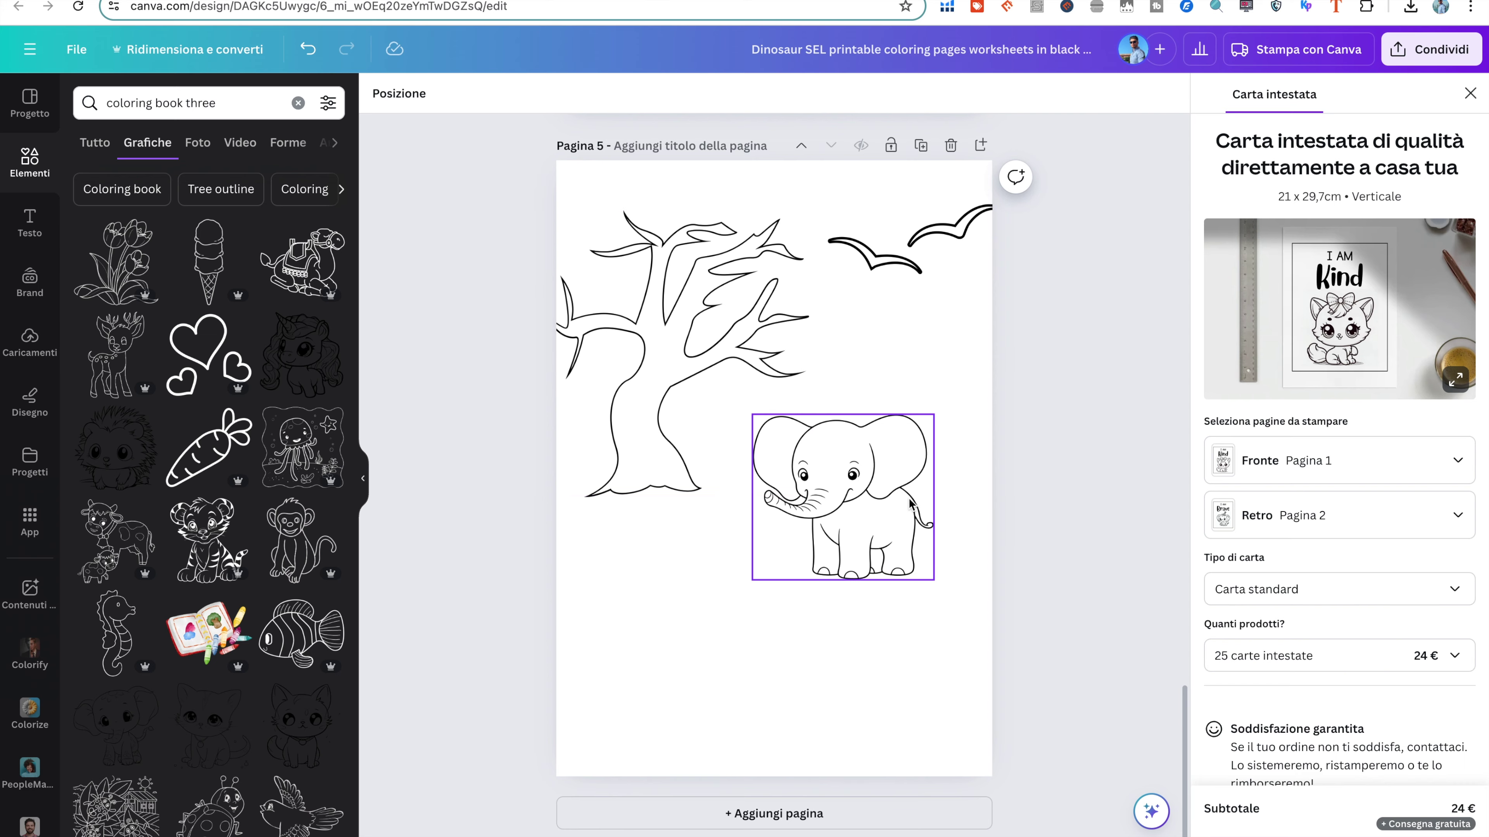
scroll(910, 504, "up", 10)
scroll(910, 505, "up", 15)
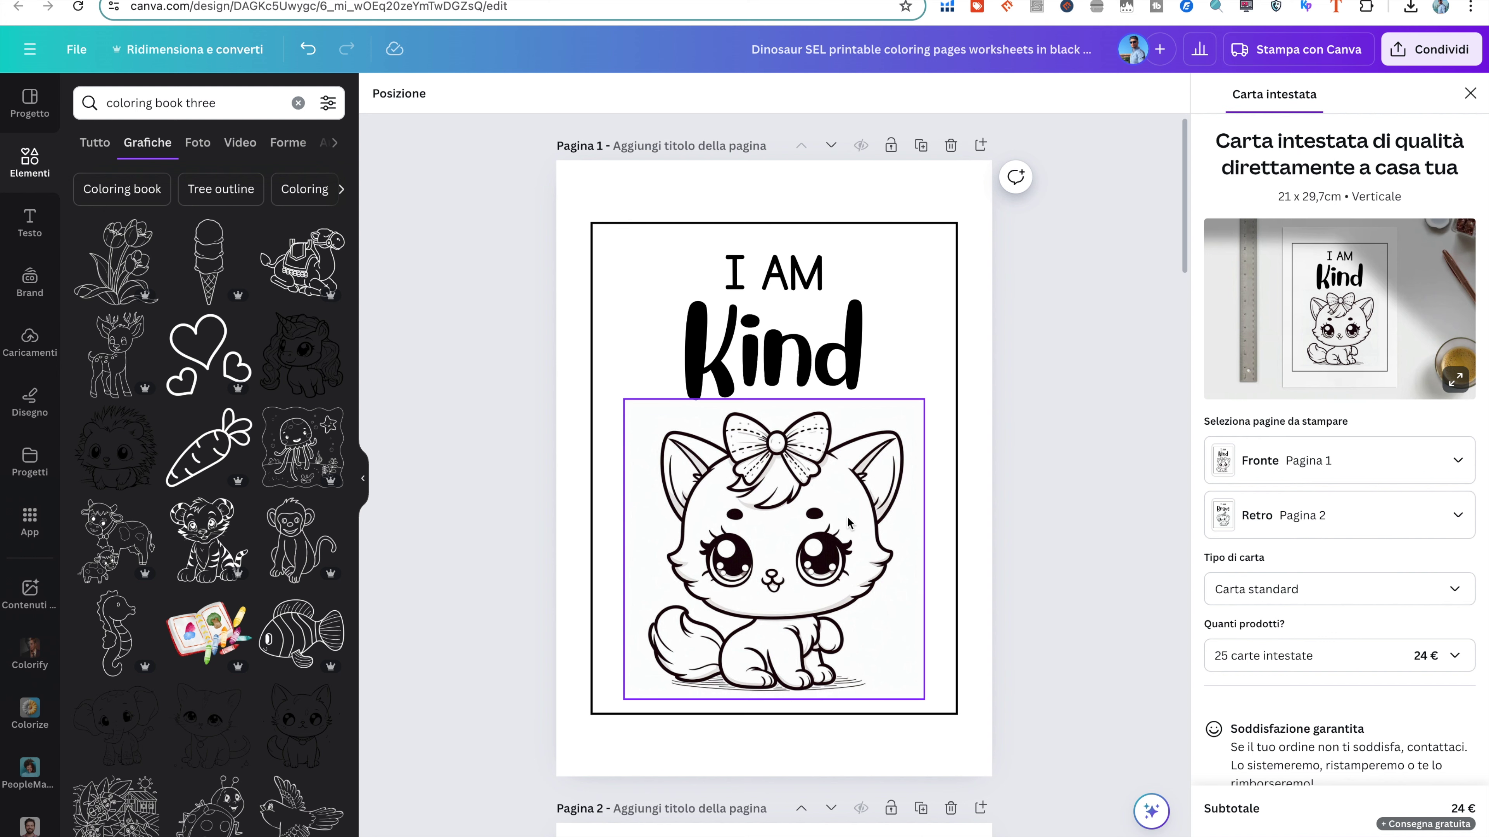
left_click(814, 516)
scroll(844, 567, "down", 10)
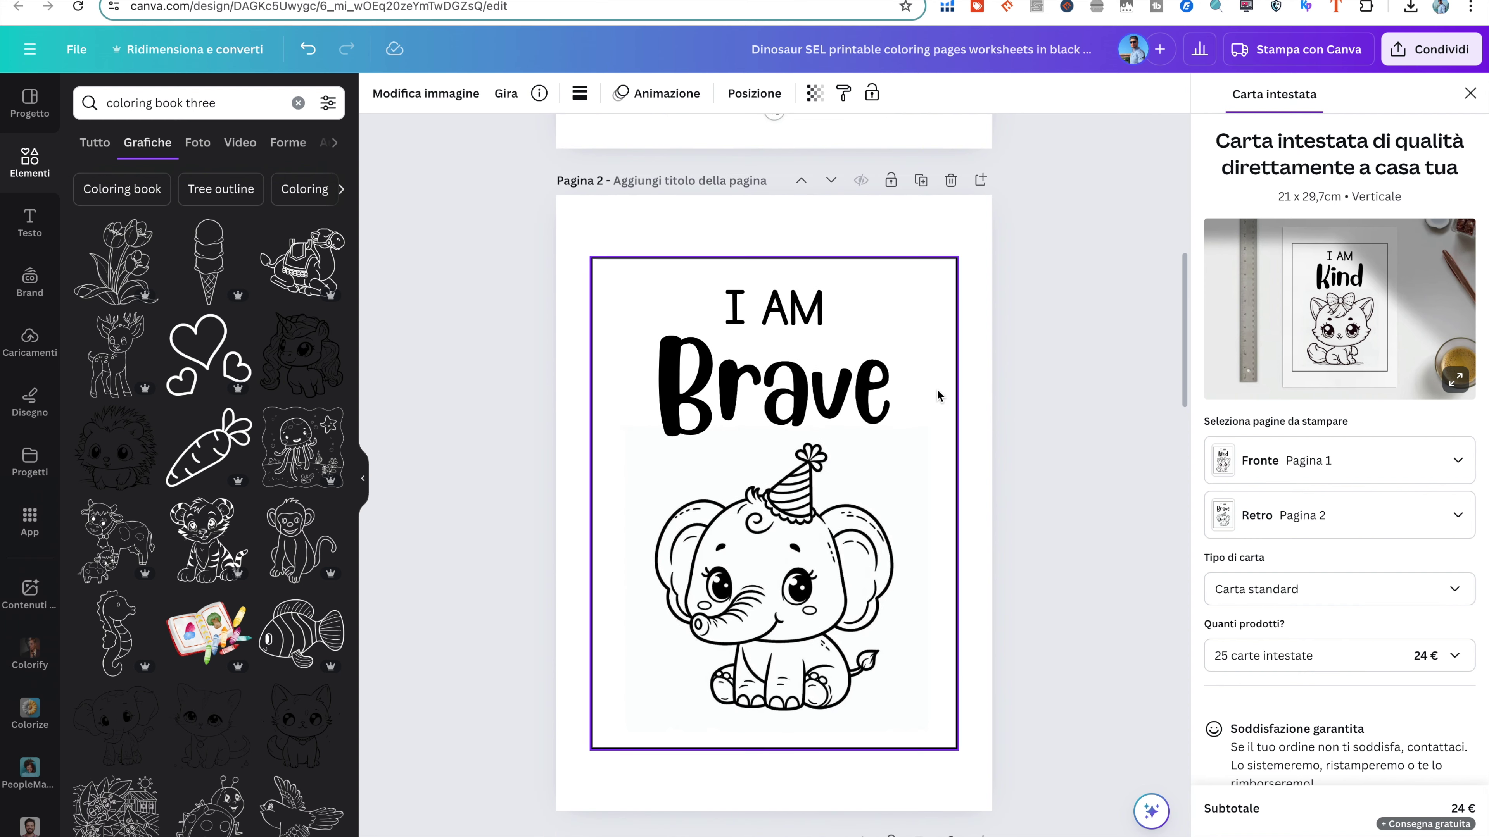
scroll(938, 392, "up", 5)
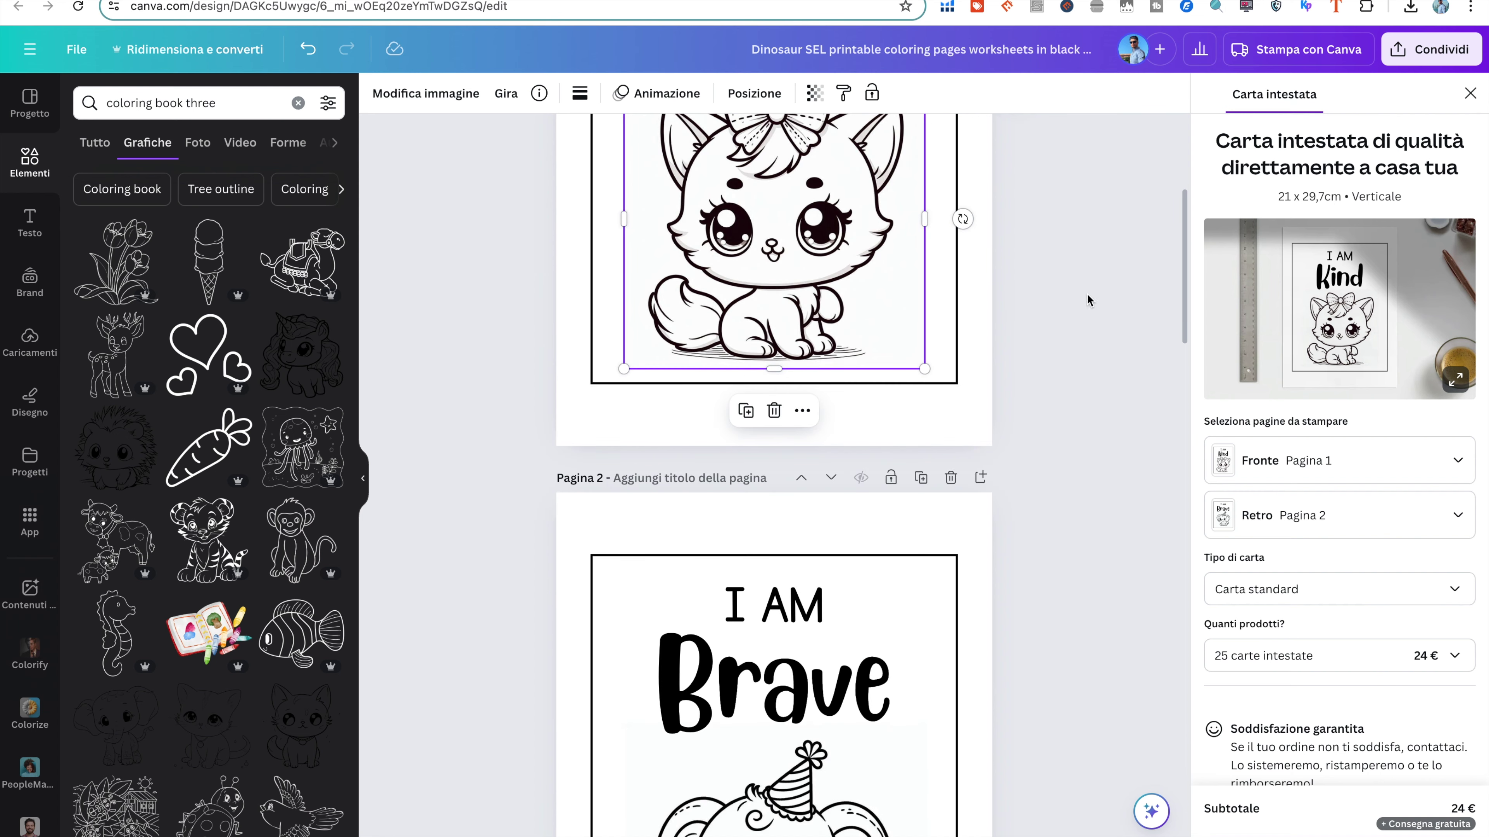
left_click(1087, 300)
scroll(914, 366, "up", 3)
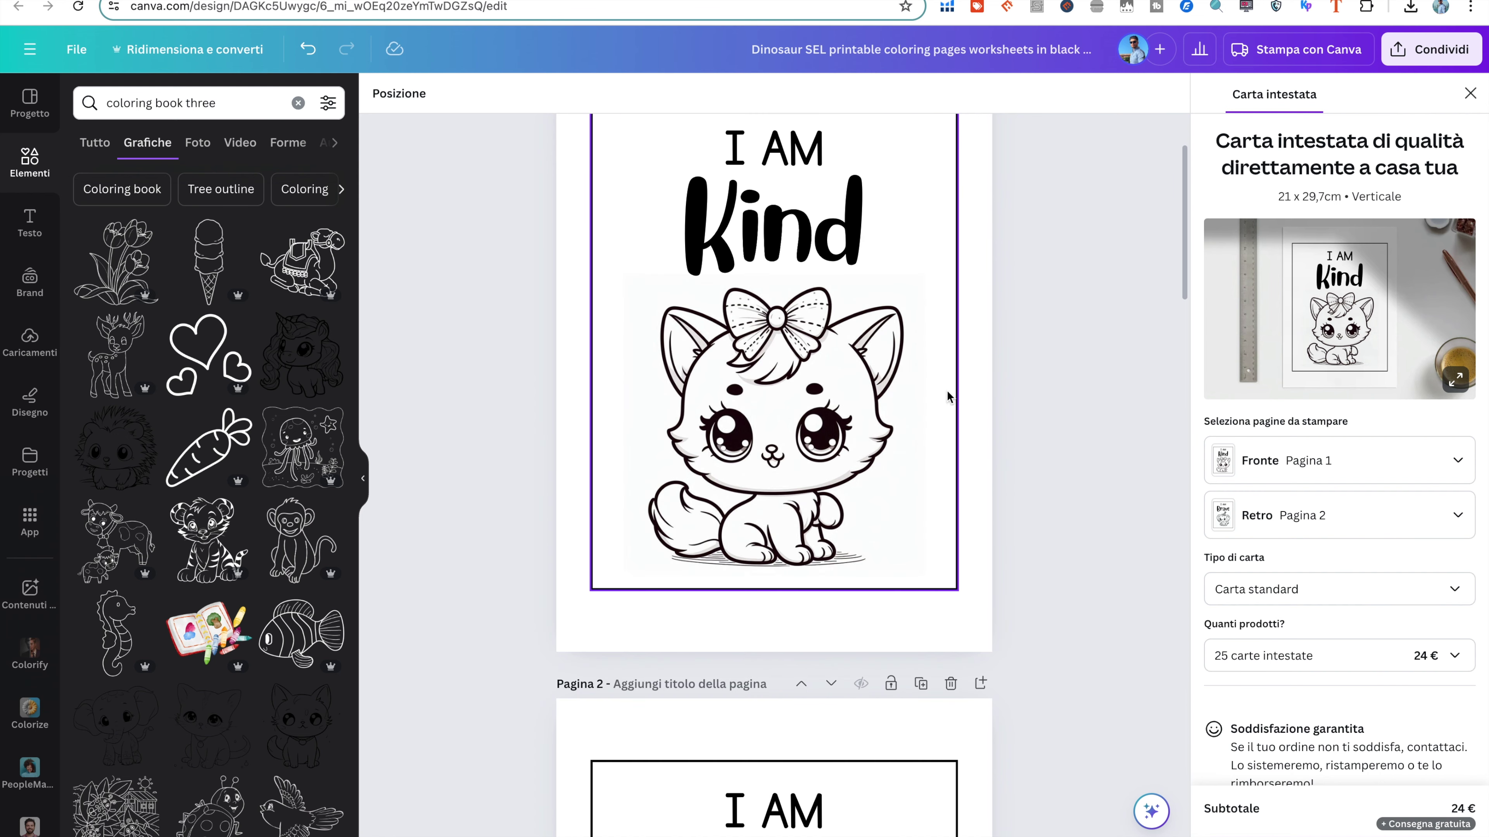
scroll(948, 395, "down", 15)
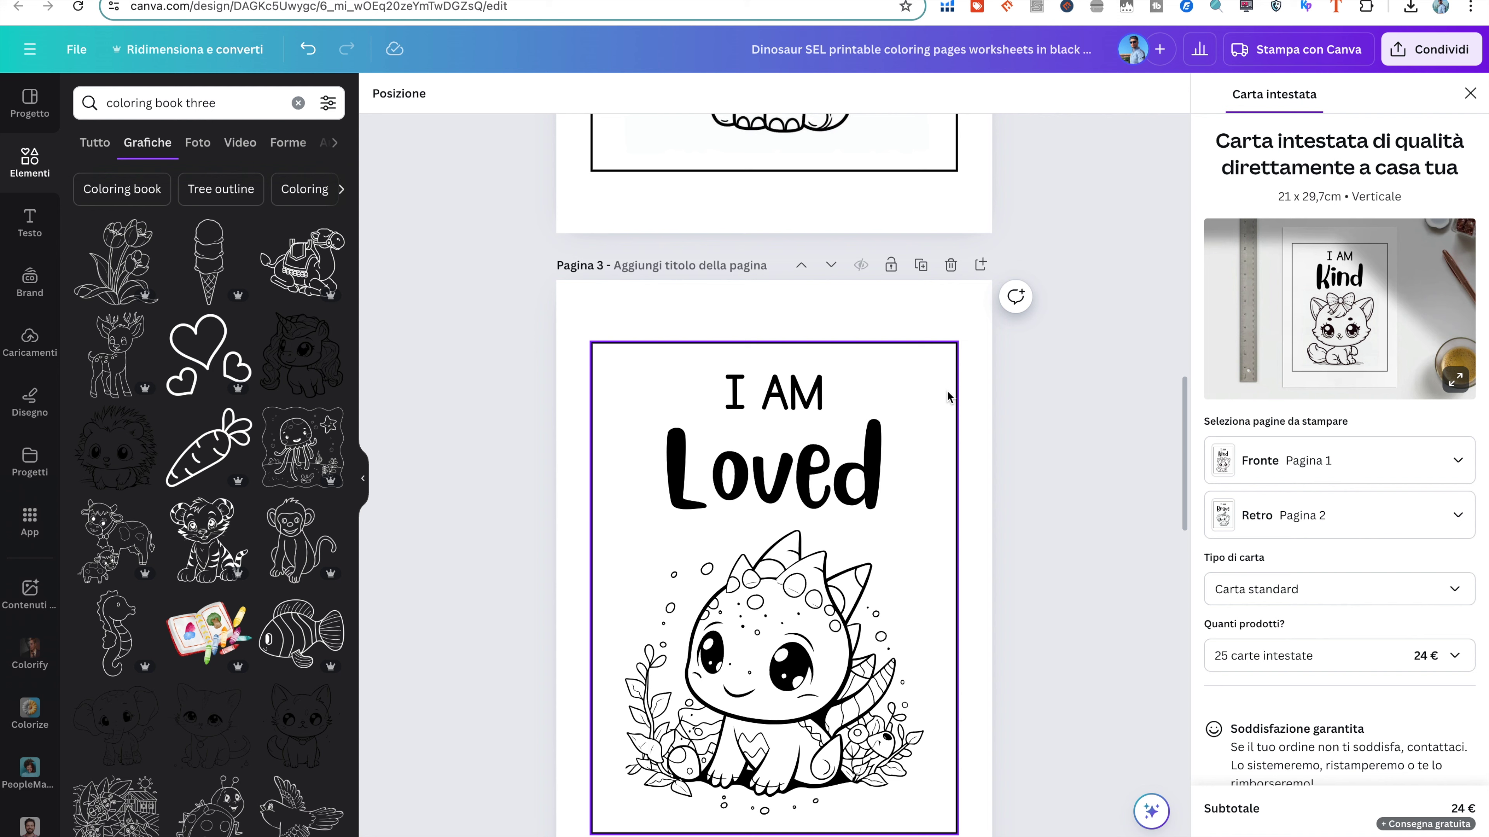
Download pages 1–3 and 5 as a standard PDF, leaving out page 4, and collapse the graphics library
left_click(1430, 49)
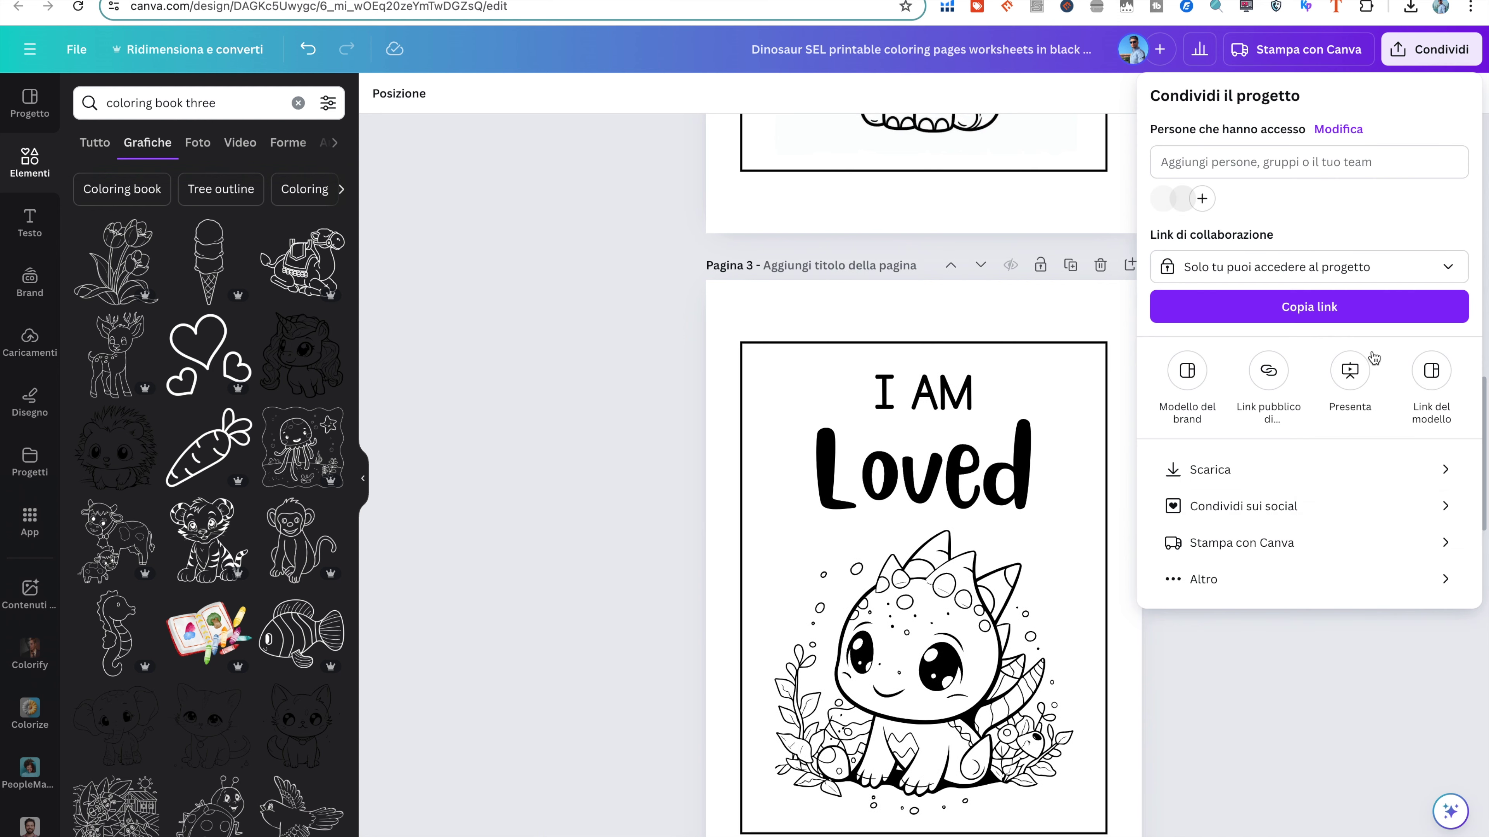
left_click(1348, 473)
left_click(1439, 282)
scroll(1270, 452, "down", 2)
scroll(1267, 452, "up", 2)
scroll(1334, 405, "down", 2)
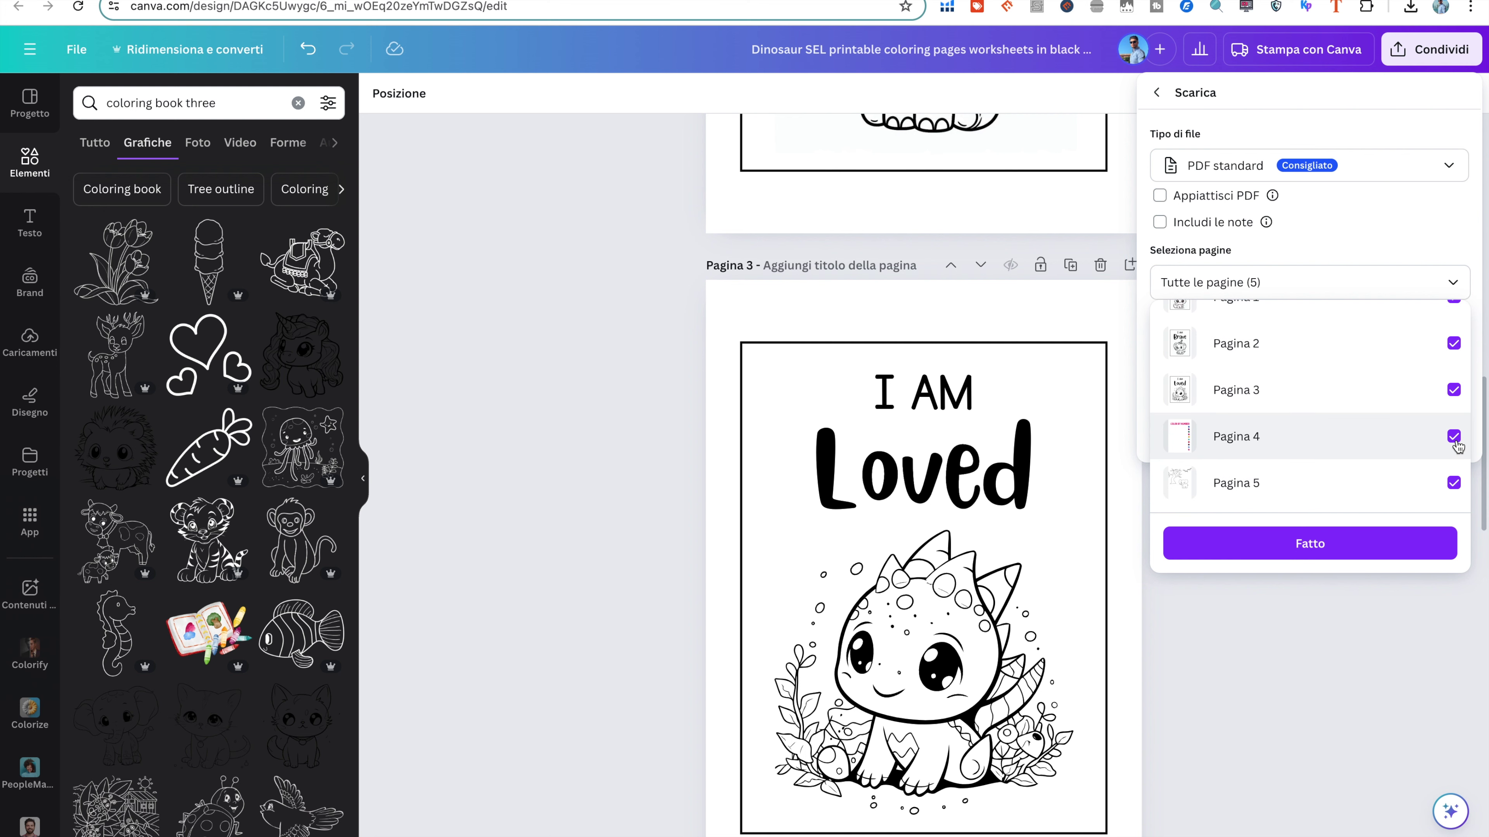
scroll(1348, 446, "up", 3)
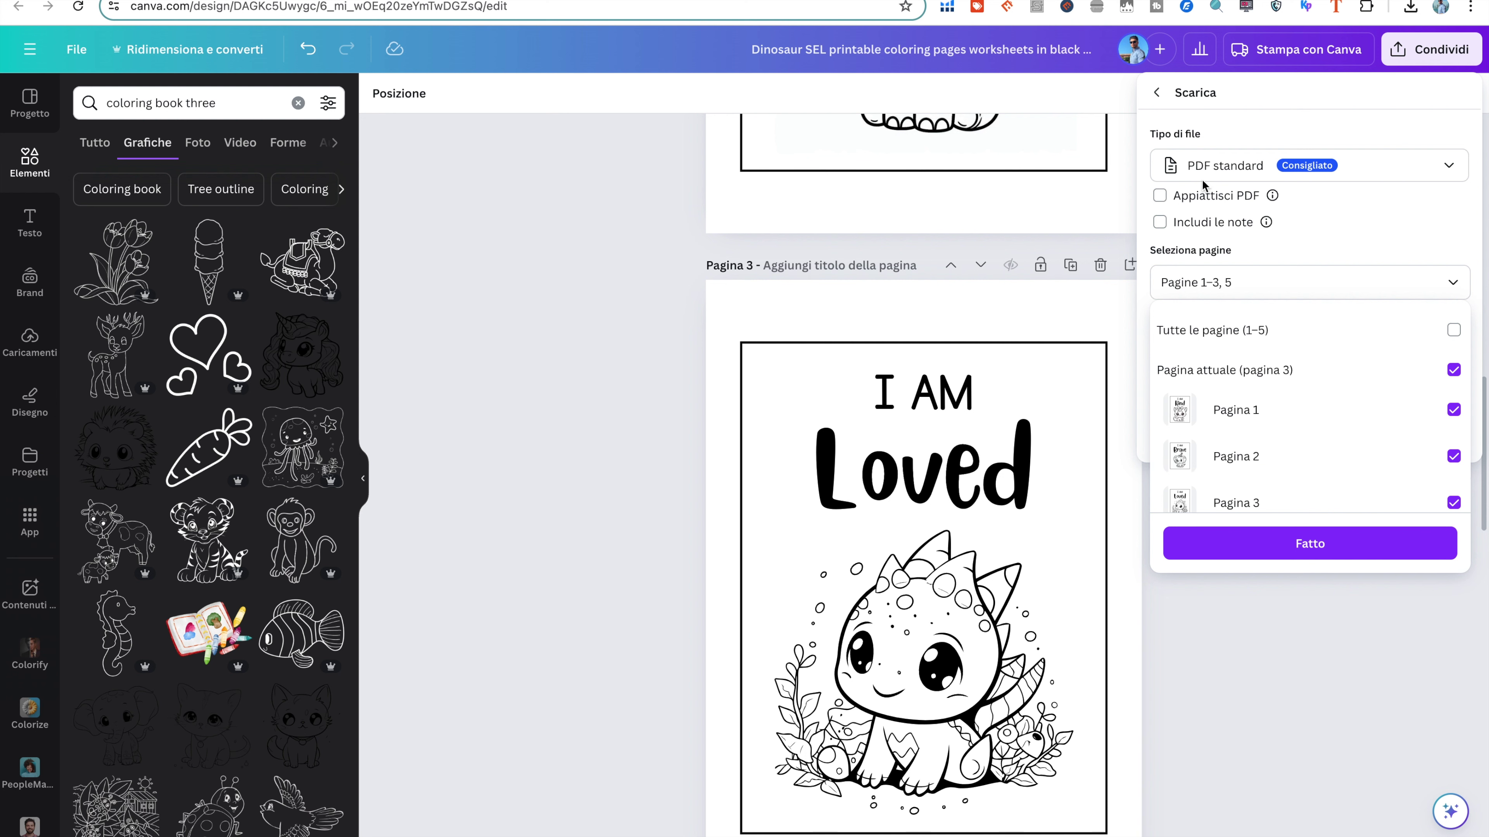
left_click(1276, 554)
left_click(1309, 373)
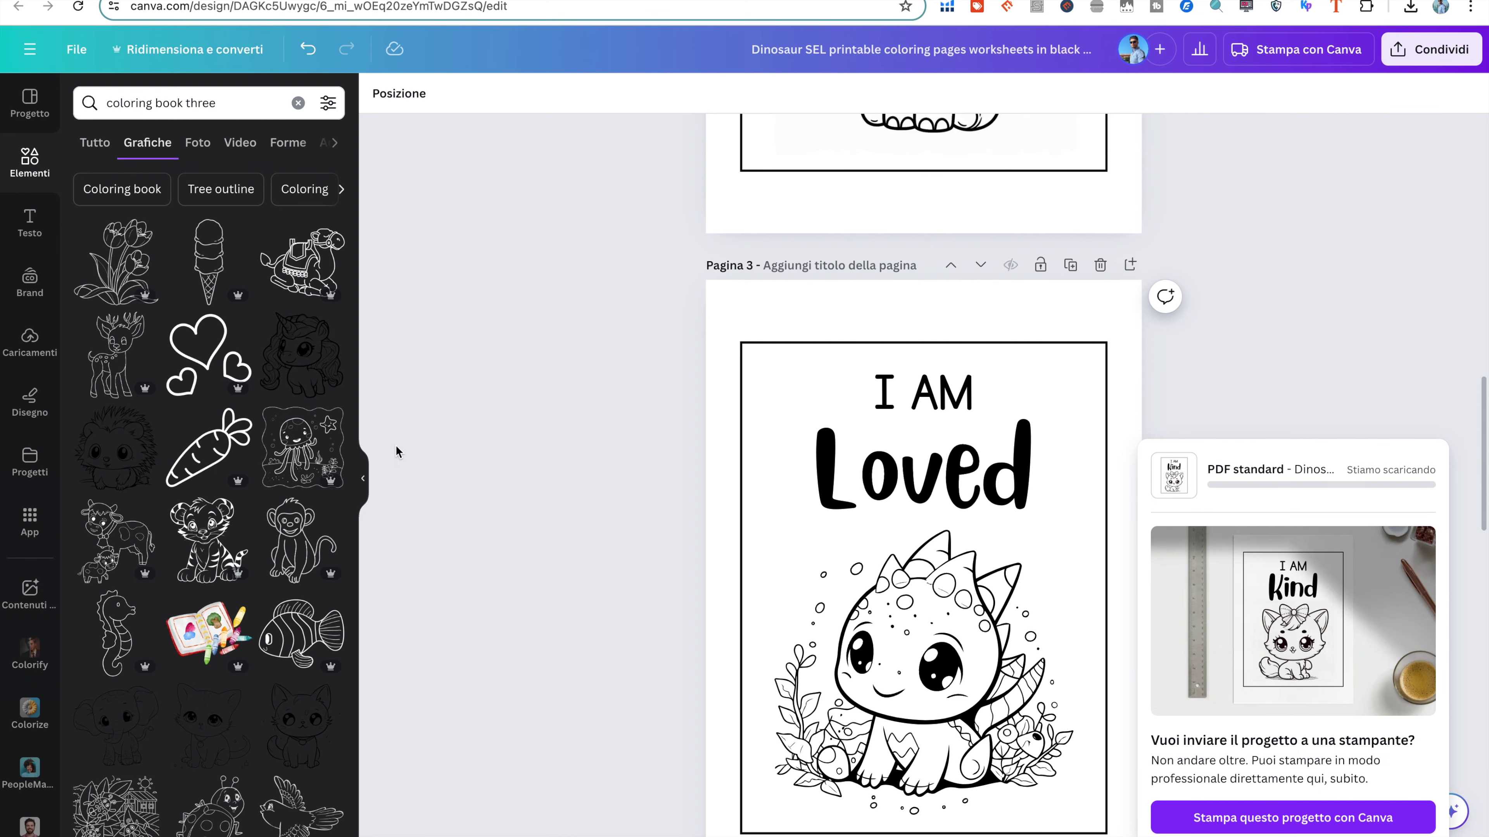
left_click(363, 478)
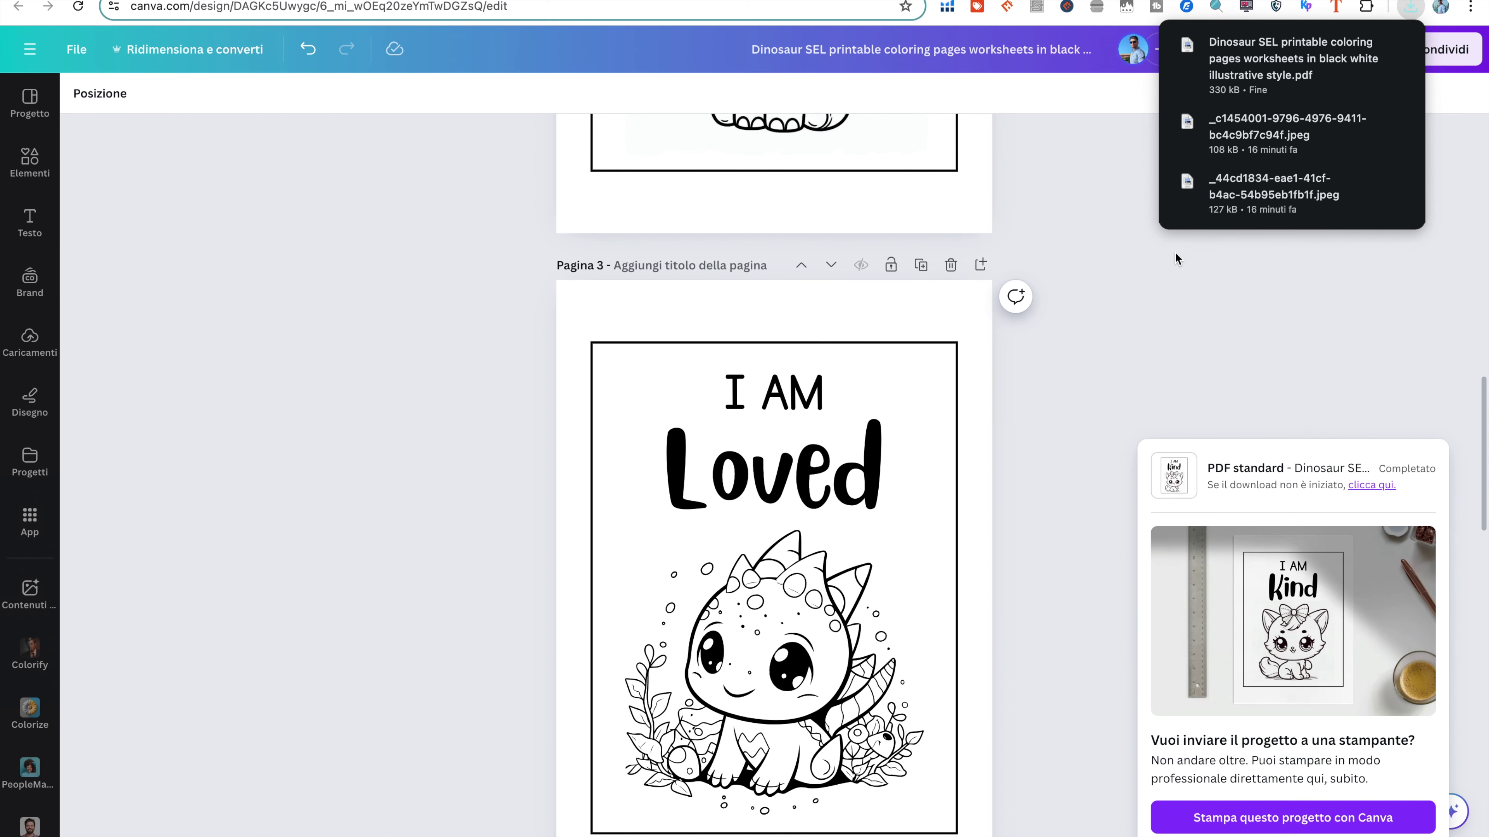